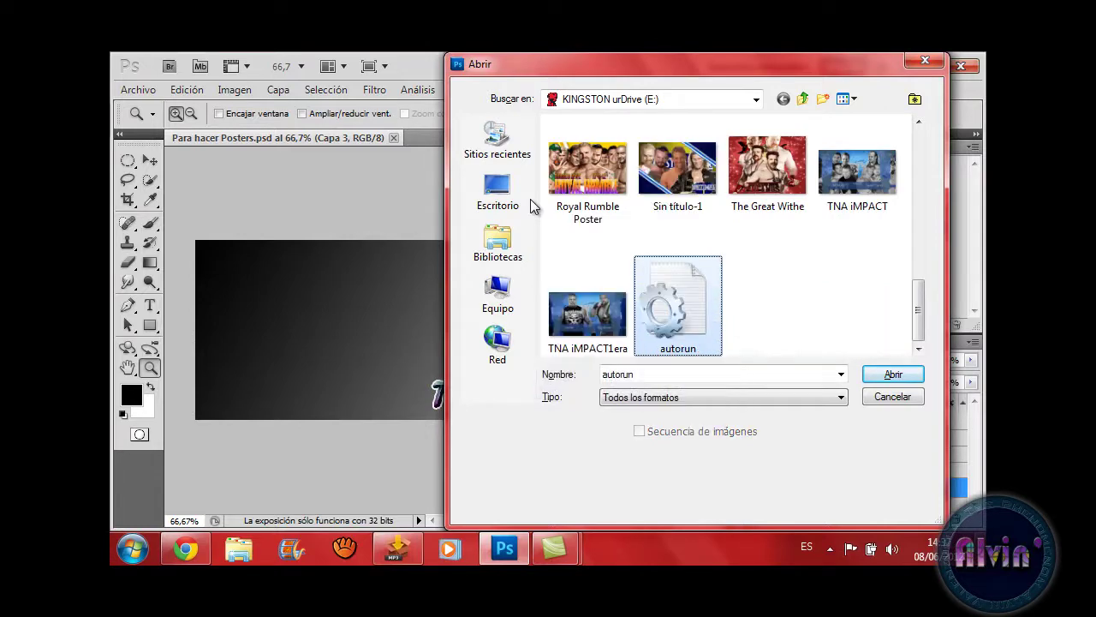
pyautogui.press('Left')
pyautogui.press('Up')
pyautogui.press('Up')
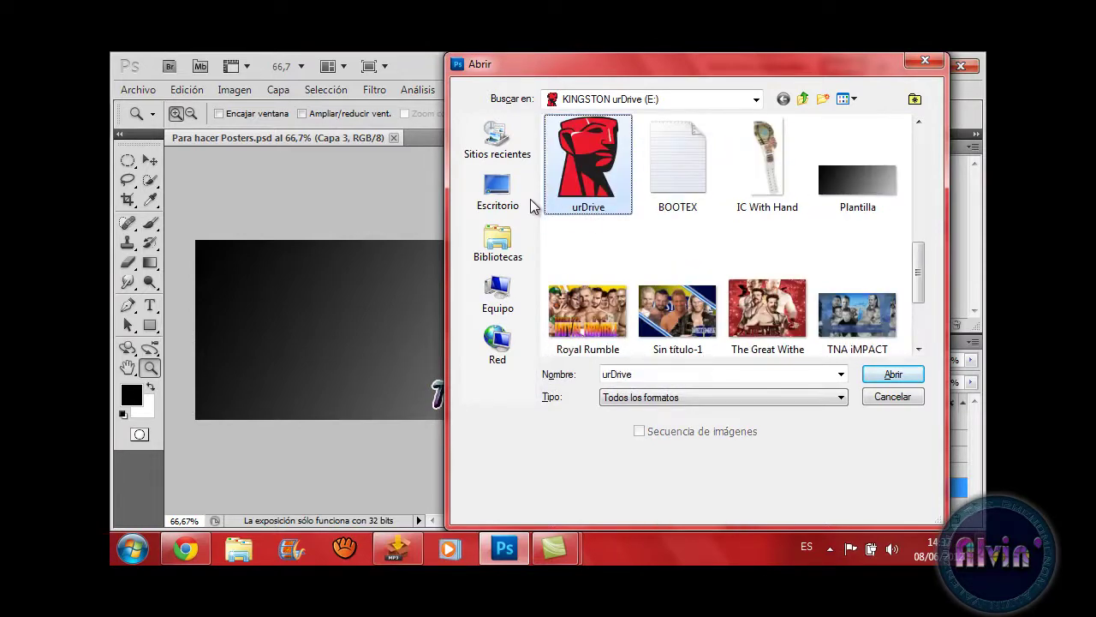
pyautogui.press('Tab')
pyautogui.press('Return')
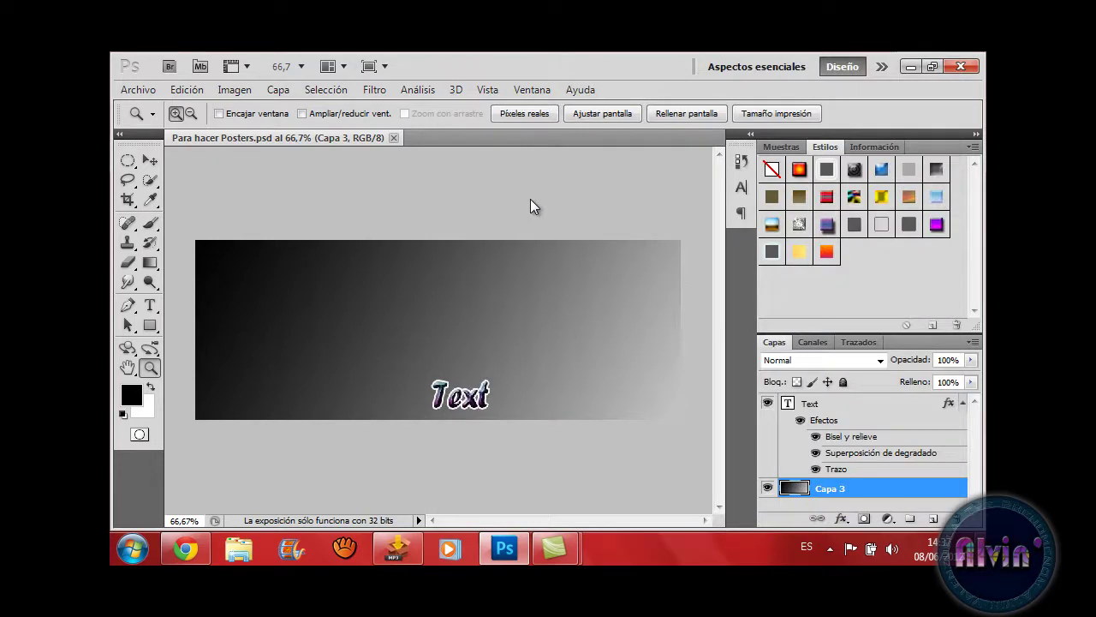
pyautogui.click(531, 199)
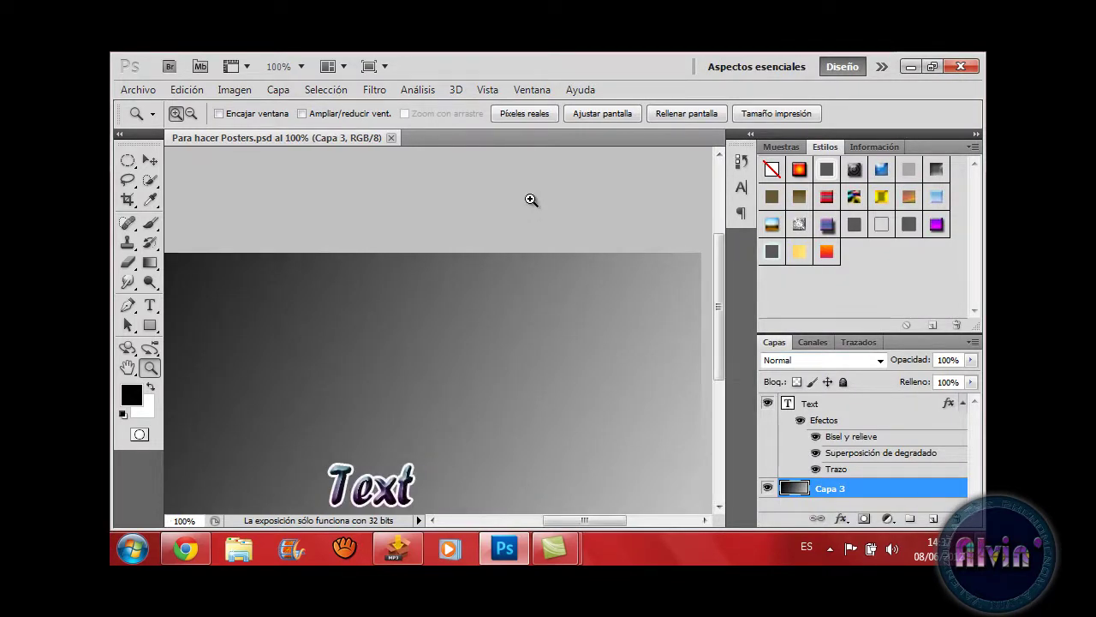
pyautogui.hotkey('ctrl', '0')
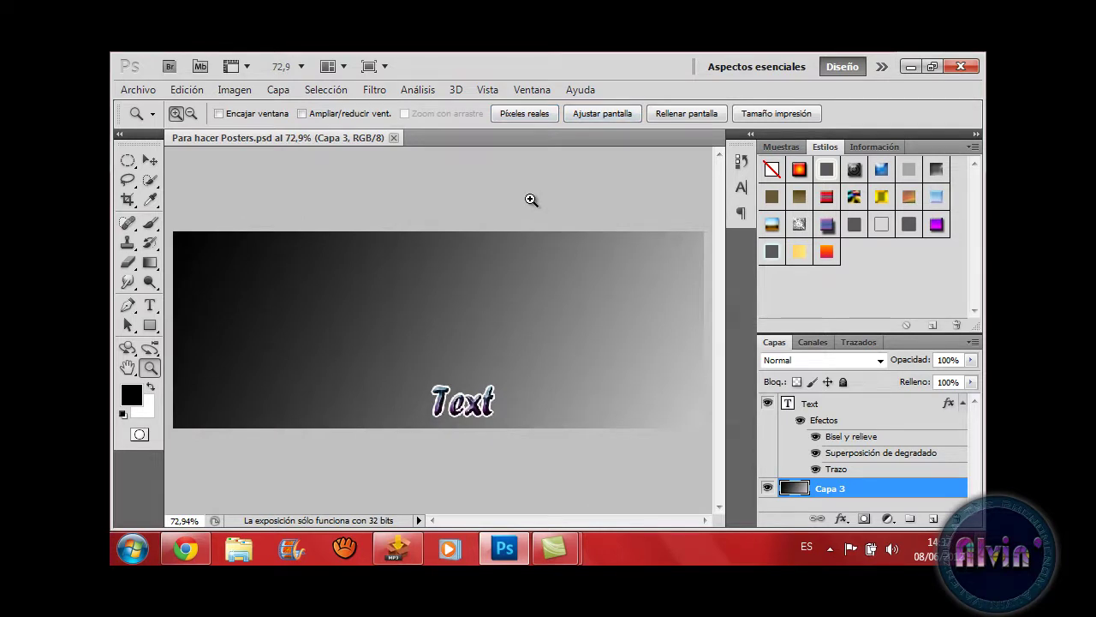
pyautogui.hotkey('alt', ']')
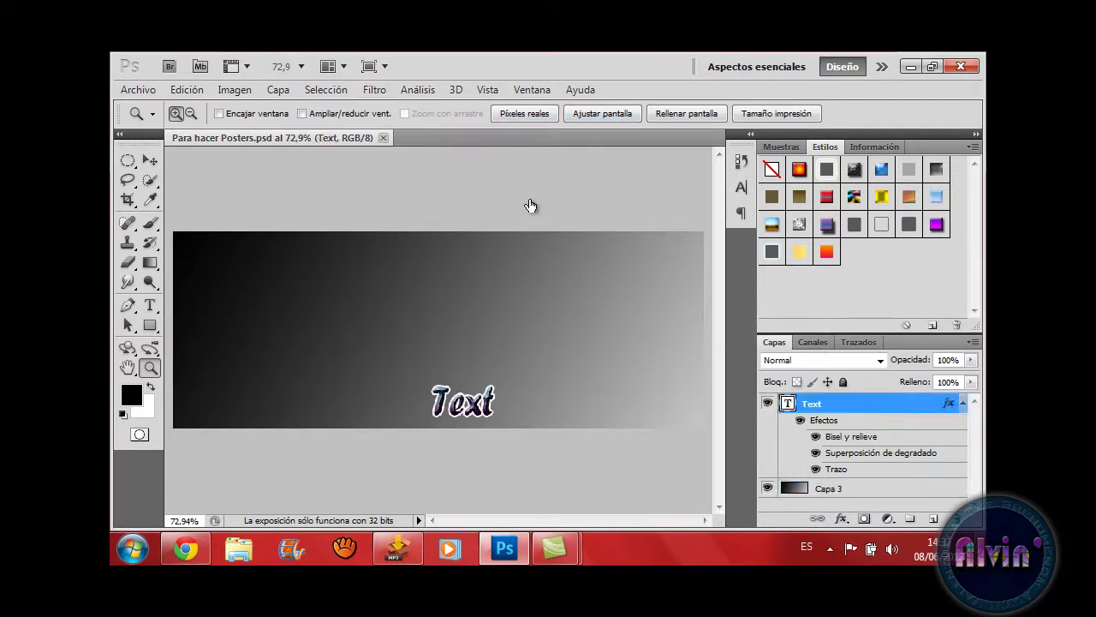
pyautogui.hotkey('alt', '[')
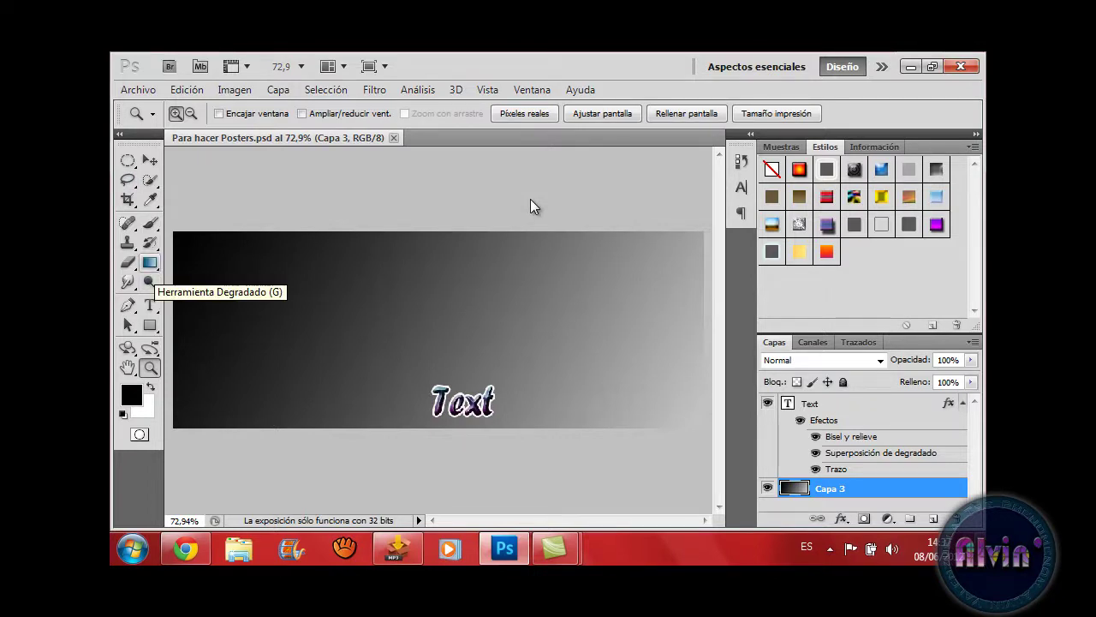
pyautogui.press('y')
pyautogui.press('i')
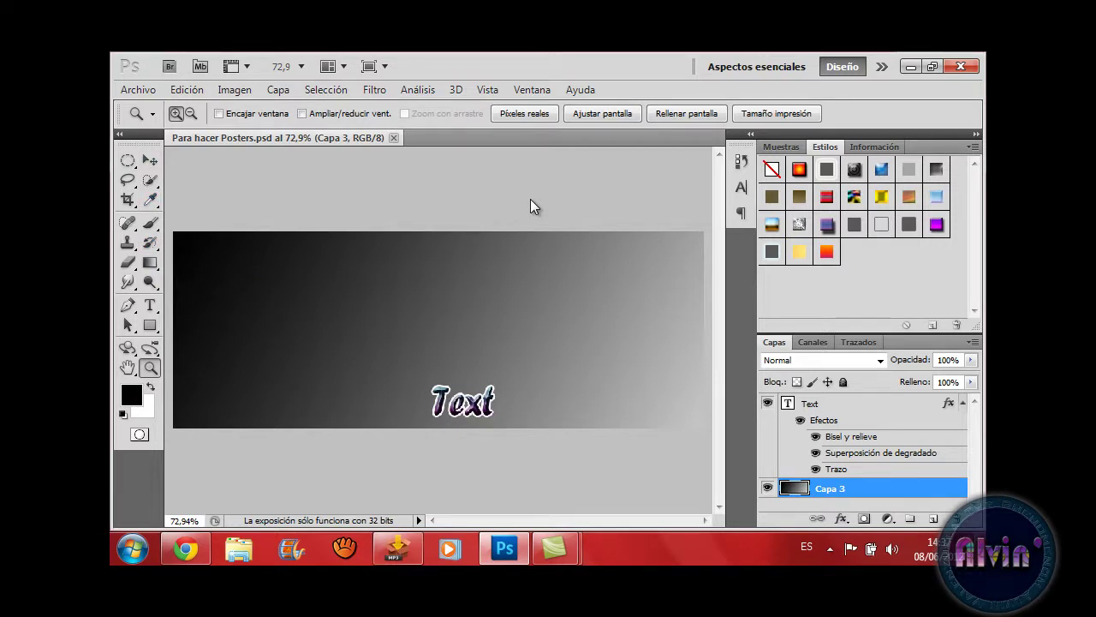
pyautogui.hotkey('alt', 'a')
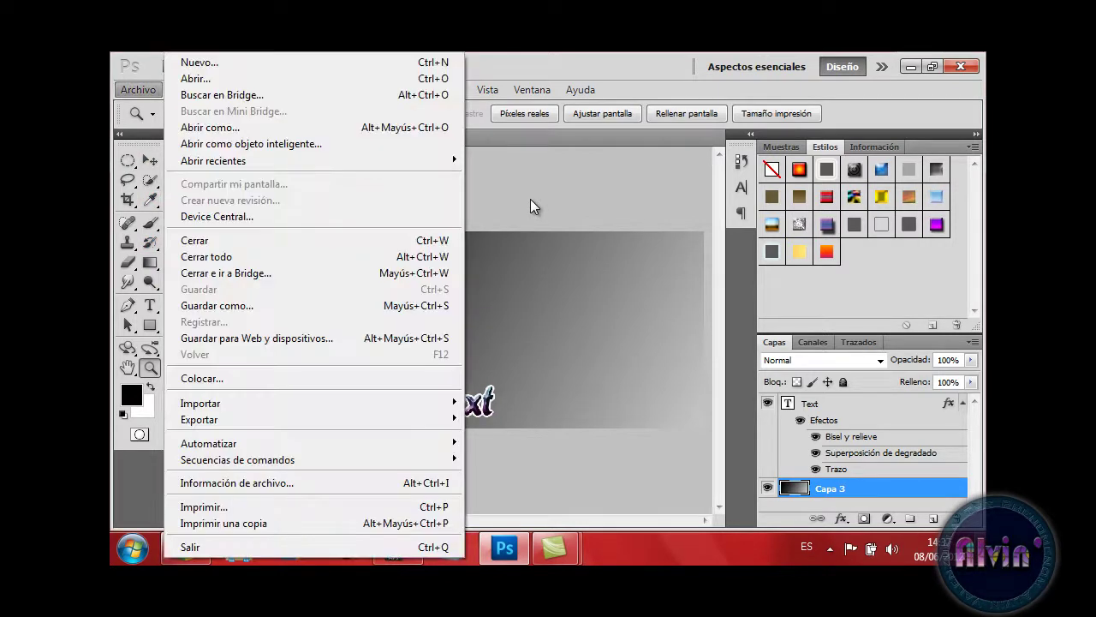
pyautogui.click(530, 198)
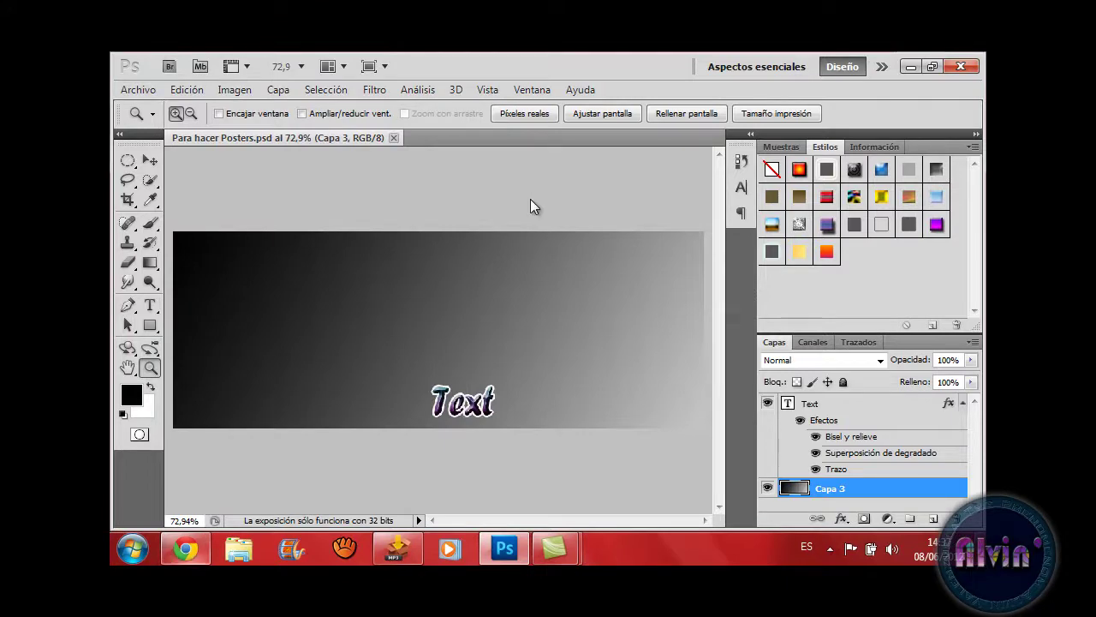
# - Switch to Chrome, open the bookmarked PSD-Dreams site in a new tab and look over its newest renders
pyautogui.click(185, 549)
pyautogui.click(299, 62)
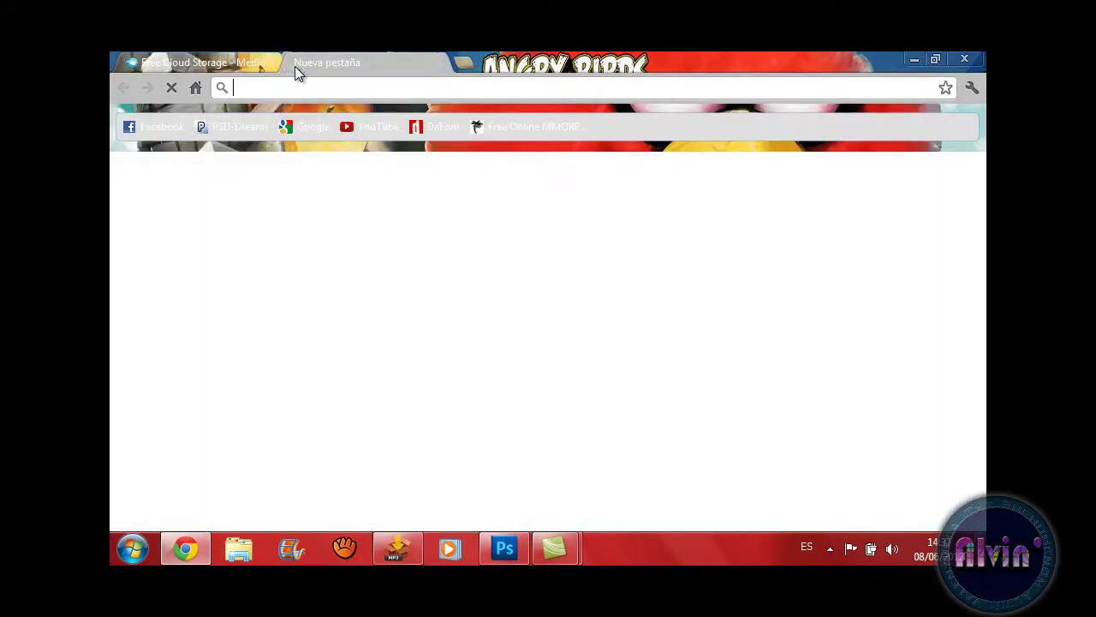
pyautogui.click(229, 130)
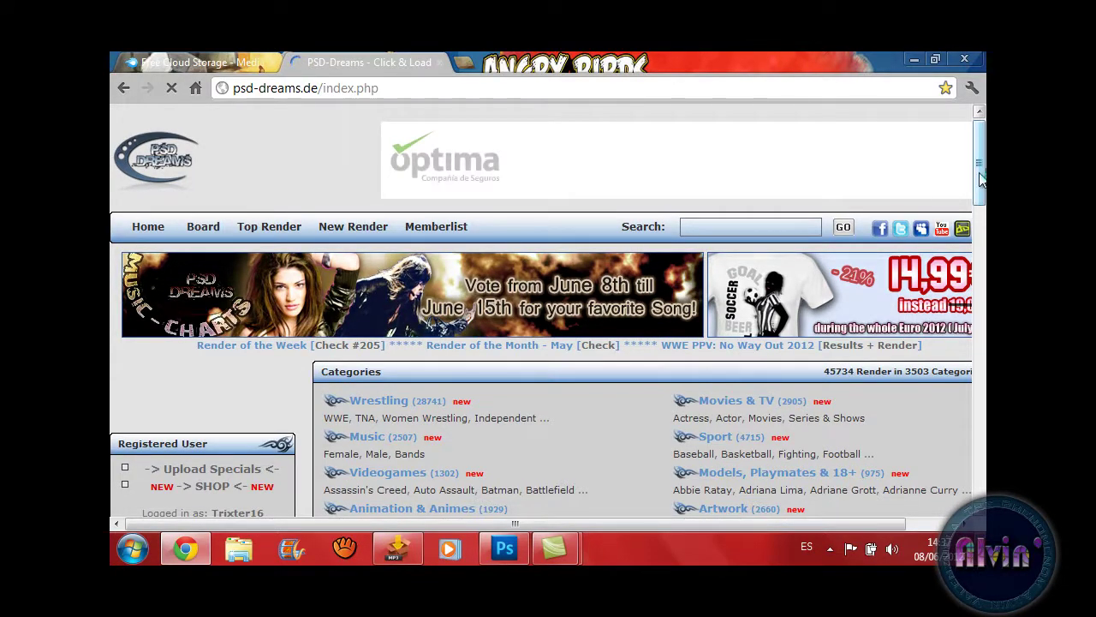
pyautogui.moveTo(981, 189); pyautogui.dragTo(980, 288)
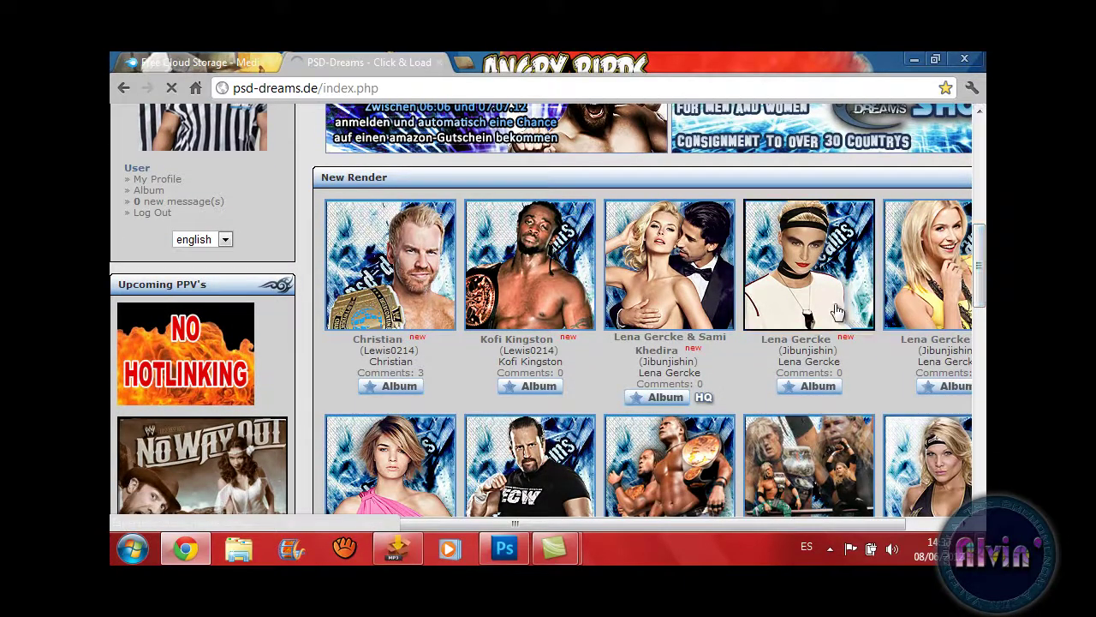
pyautogui.scroll(-3, 725, 345)
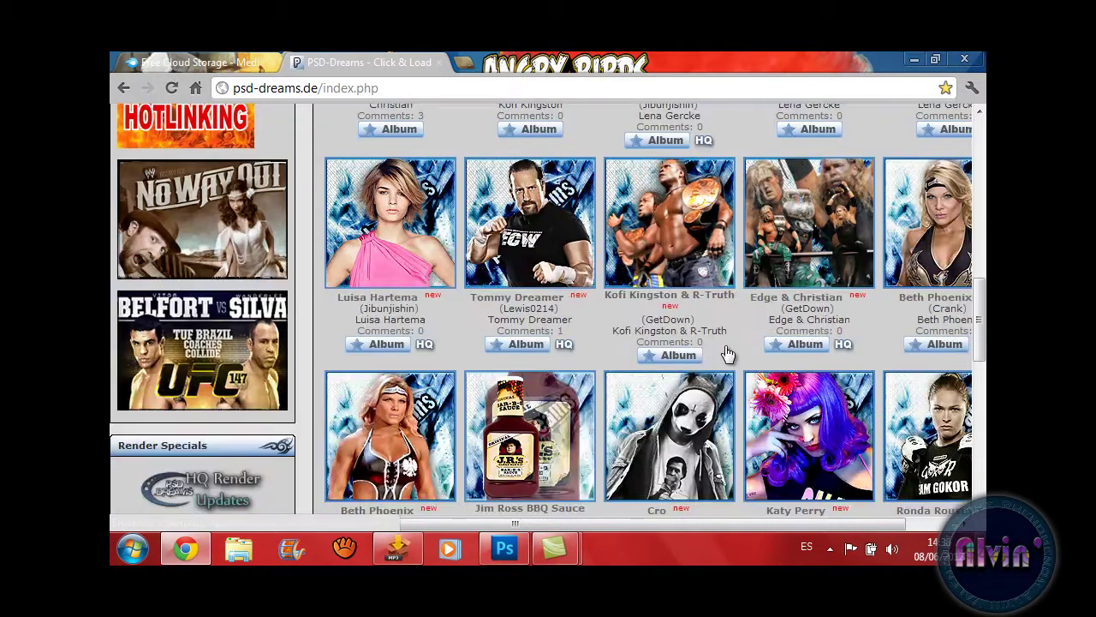
pyautogui.scroll(3, 724, 351)
pyautogui.scroll(3, 725, 351)
pyautogui.scroll(2, 724, 352)
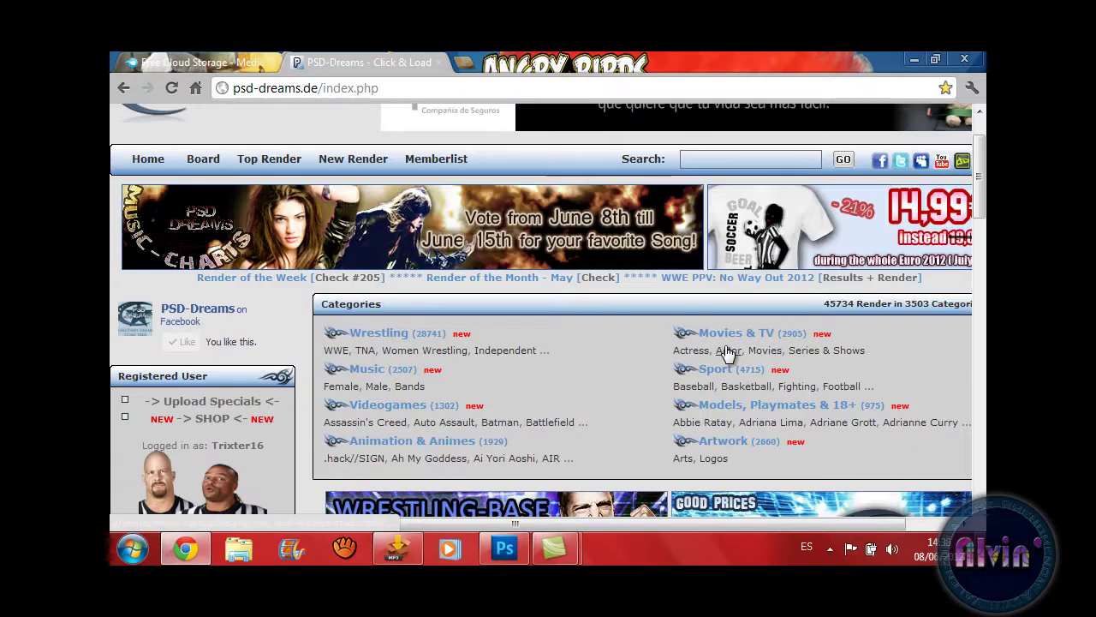
# - Search PSD-Dreams for Demi Lovato and look through the renders found
pyautogui.click(738, 157)
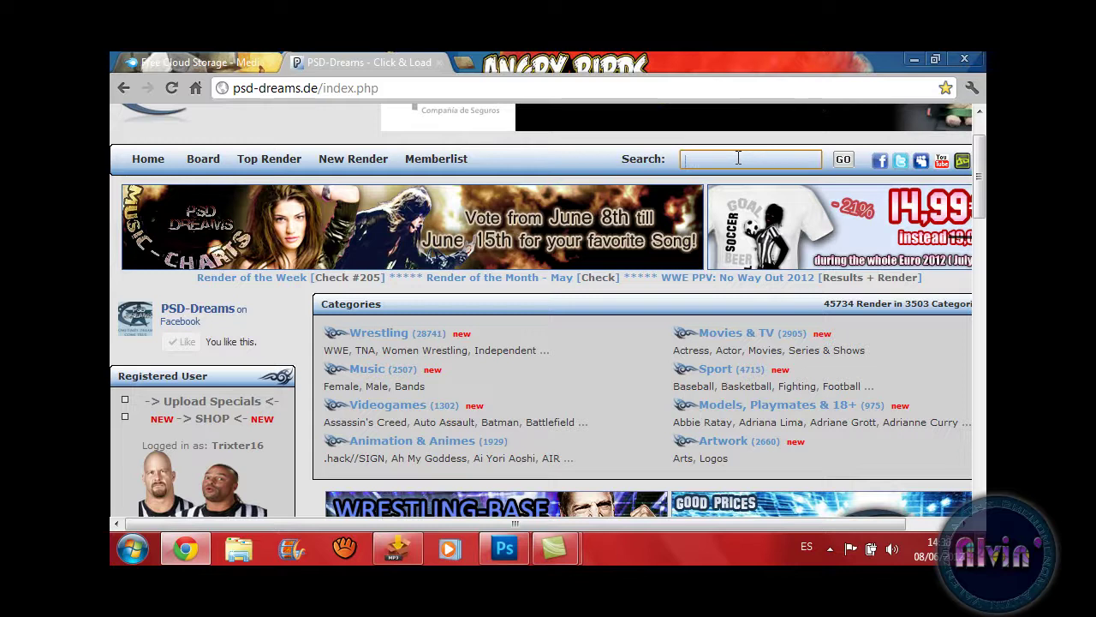
pyautogui.write('Demi L')
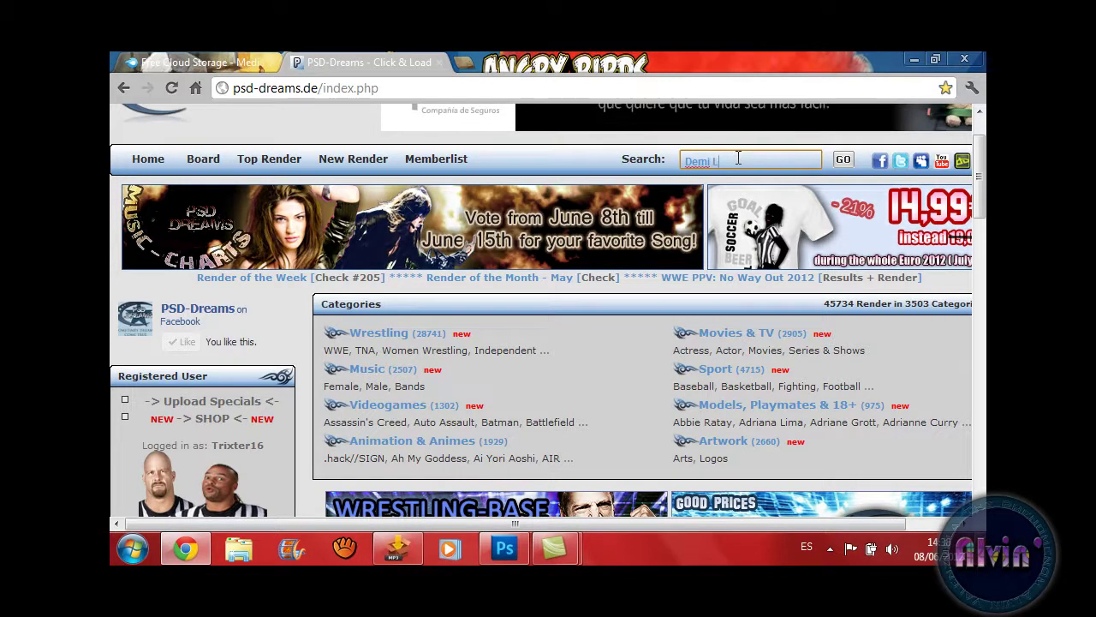
pyautogui.write('ovato')
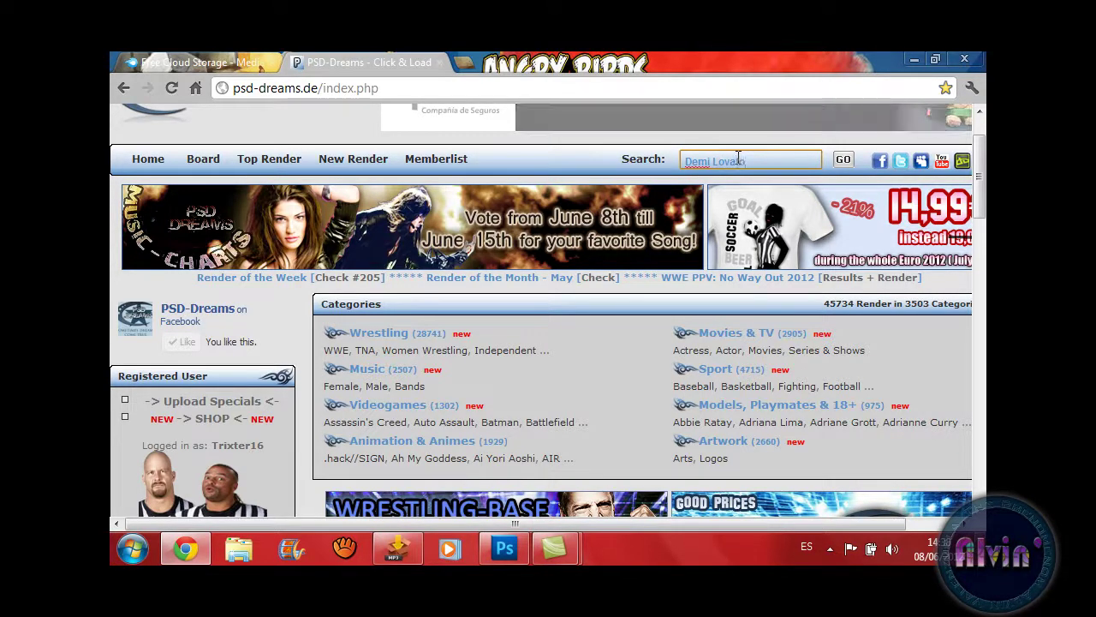
pyautogui.press('Return')
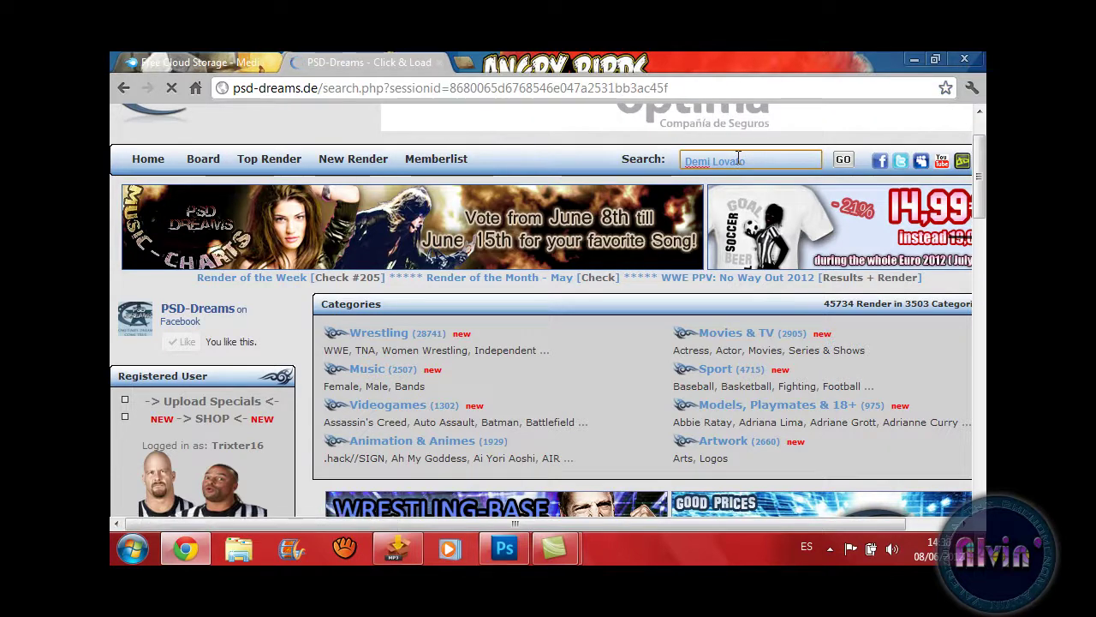
pyautogui.scroll(-3, 717, 232)
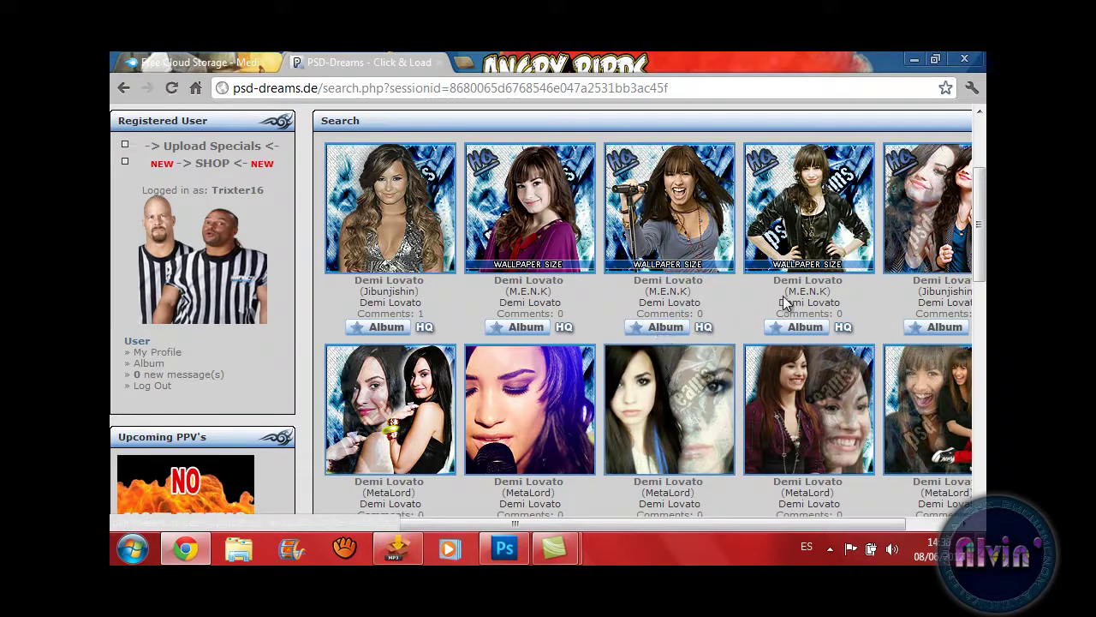
pyautogui.scroll(-4, 803, 412)
pyautogui.scroll(1, 804, 412)
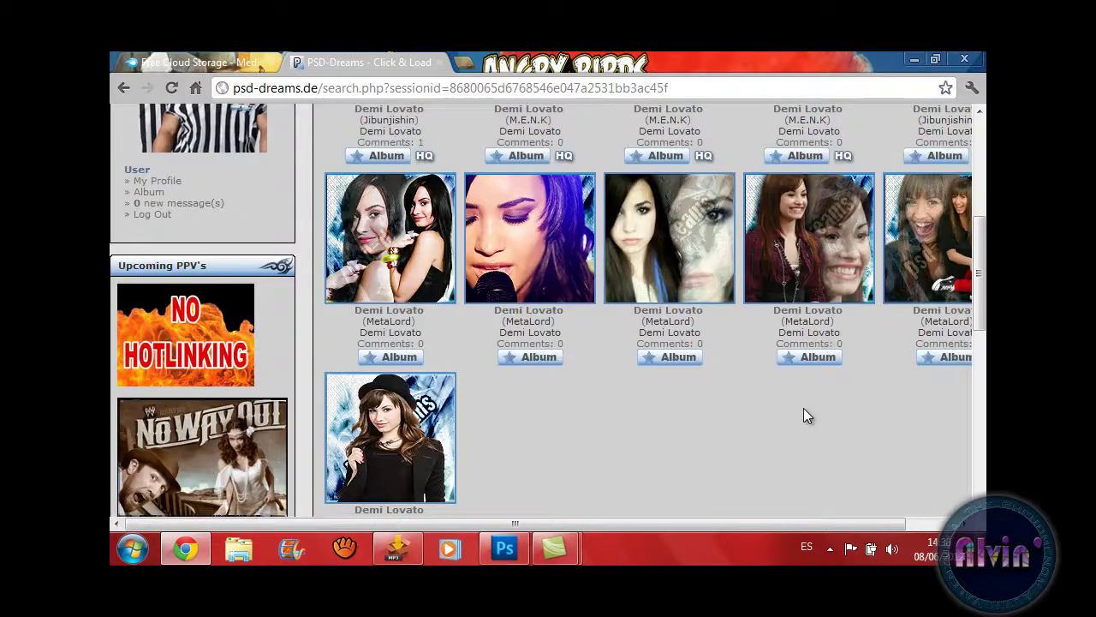
pyautogui.scroll(6, 803, 416)
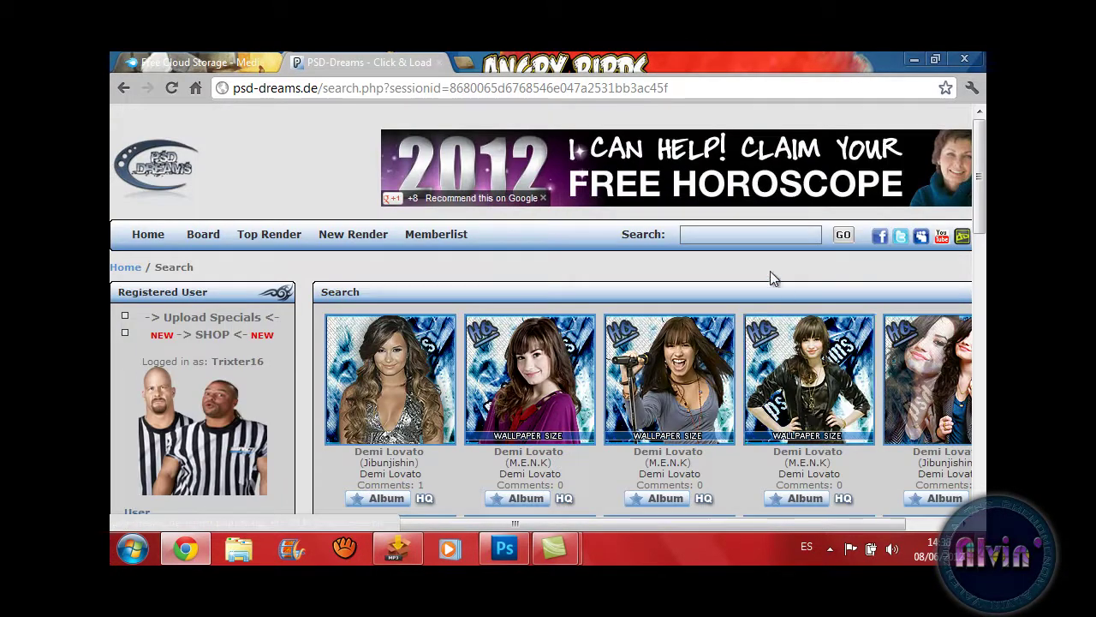
# - Search PSD-Dreams for Selena Gomez renders
pyautogui.click(751, 235)
pyautogui.write('Selena')
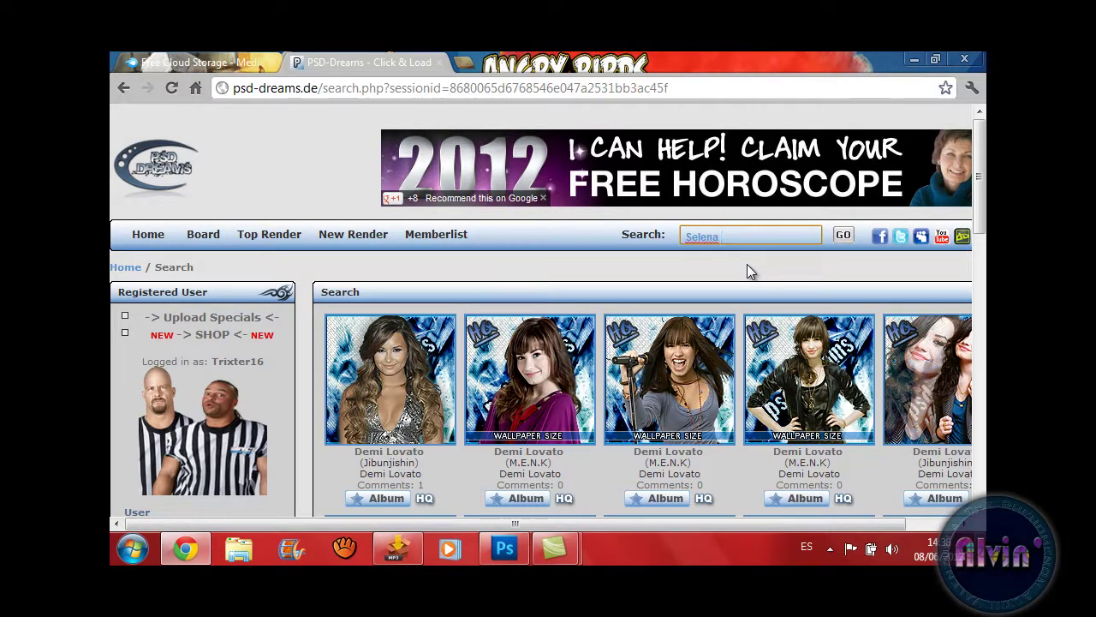
pyautogui.write(' Gomez')
pyautogui.press('Return')
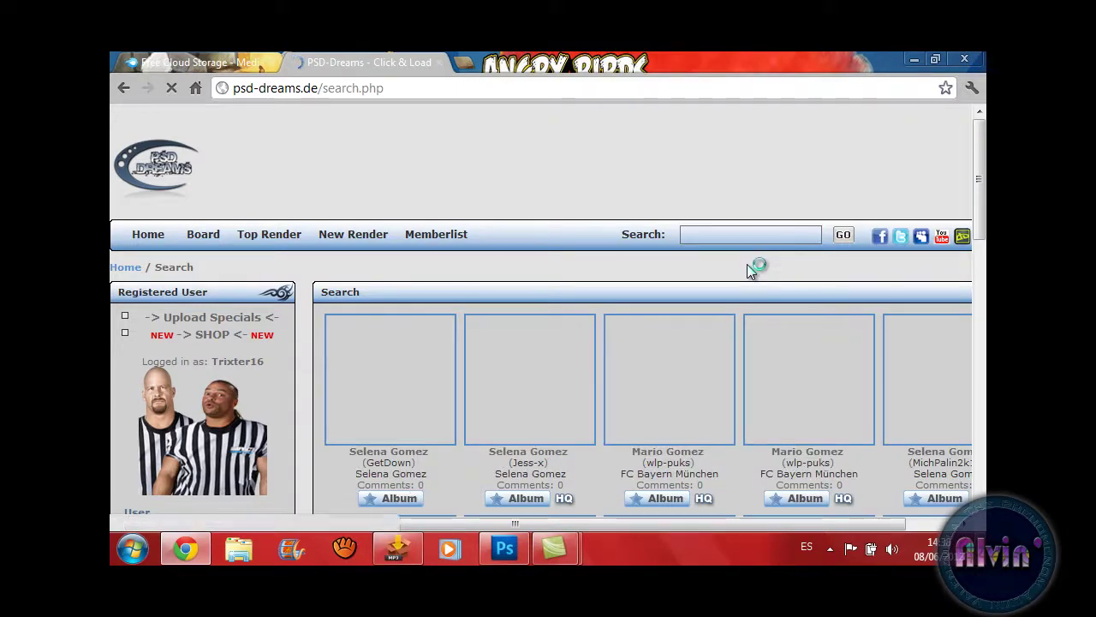
pyautogui.scroll(-1, 747, 271)
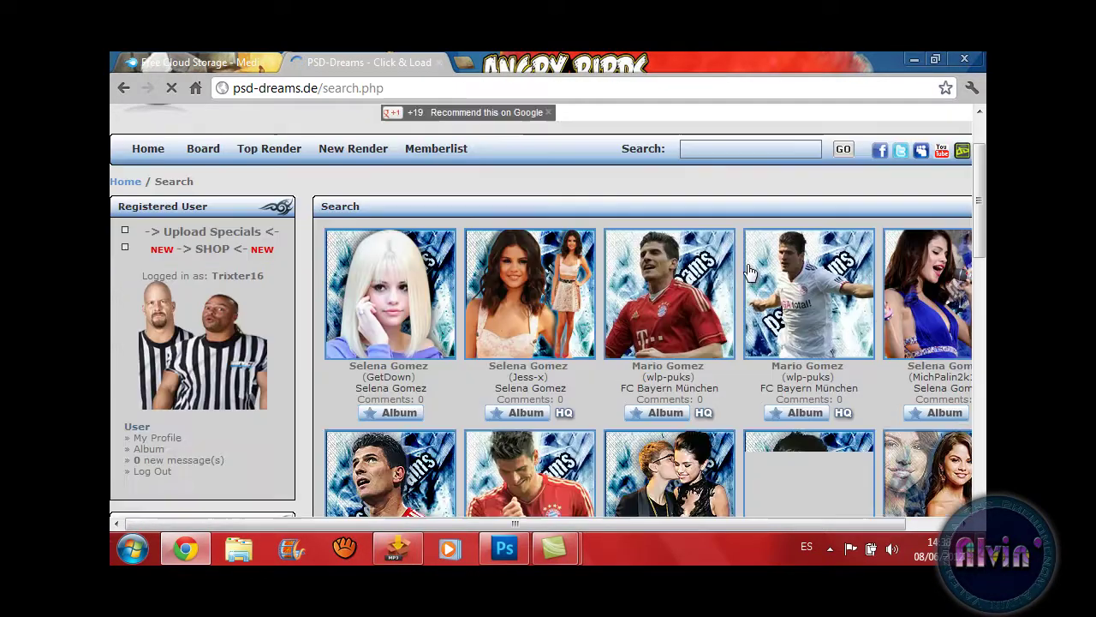
pyautogui.scroll(1, 747, 271)
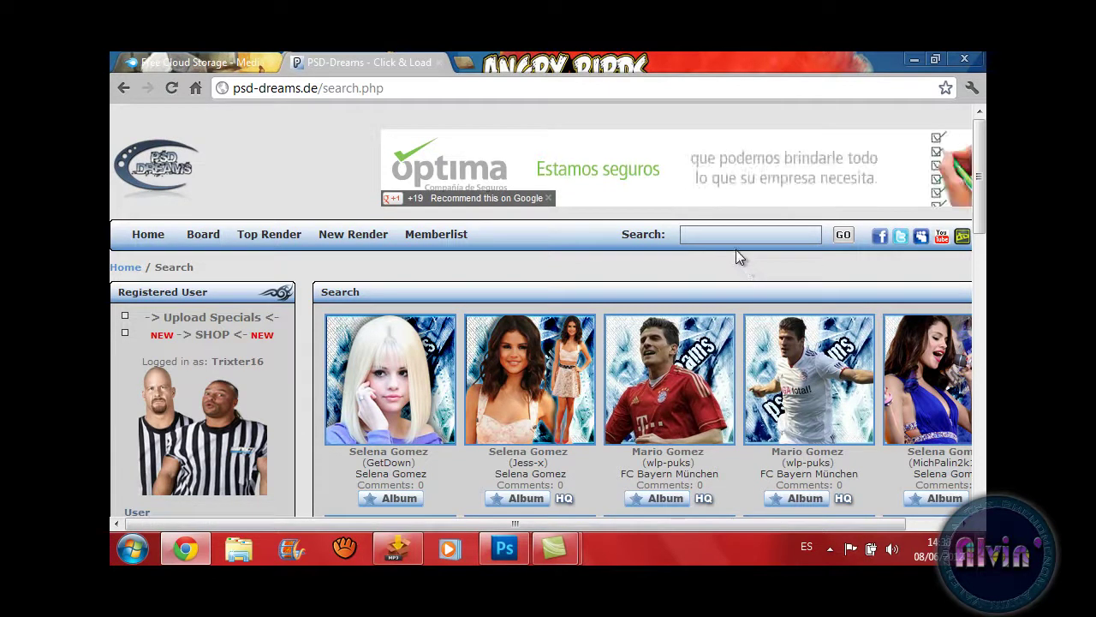
pyautogui.click(730, 237)
pyautogui.write('Je')
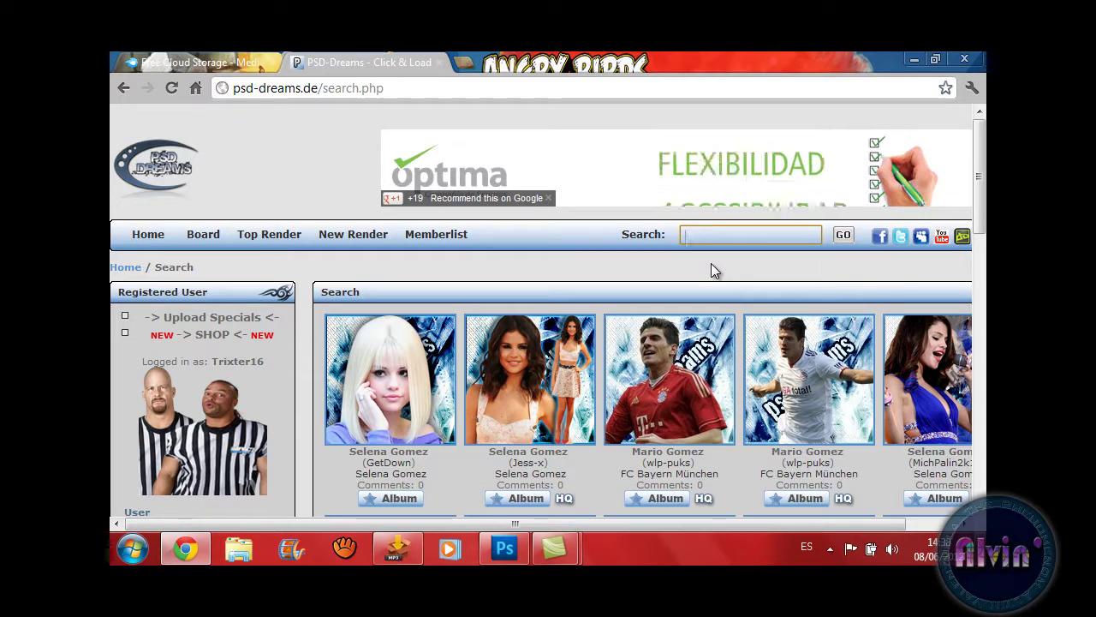
pyautogui.press('BackSpace')
pyautogui.press('BackSpace')
# - Open the Selena Gomez category from one of the renders in the search results
pyautogui.scroll(-3, 548, 343)
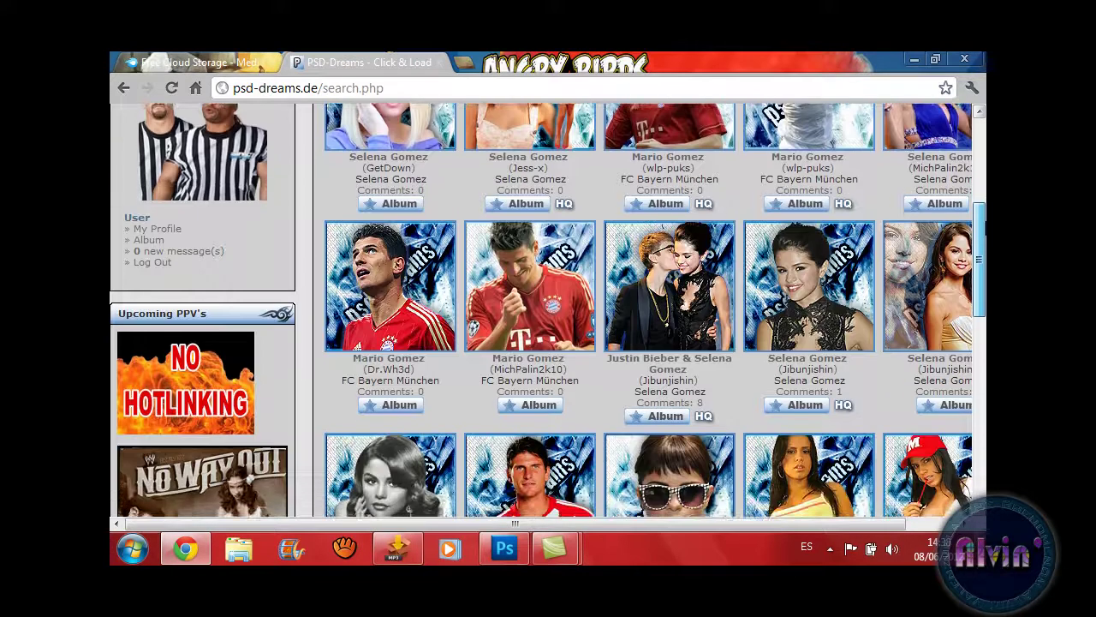
pyautogui.scroll(-2, 548, 334)
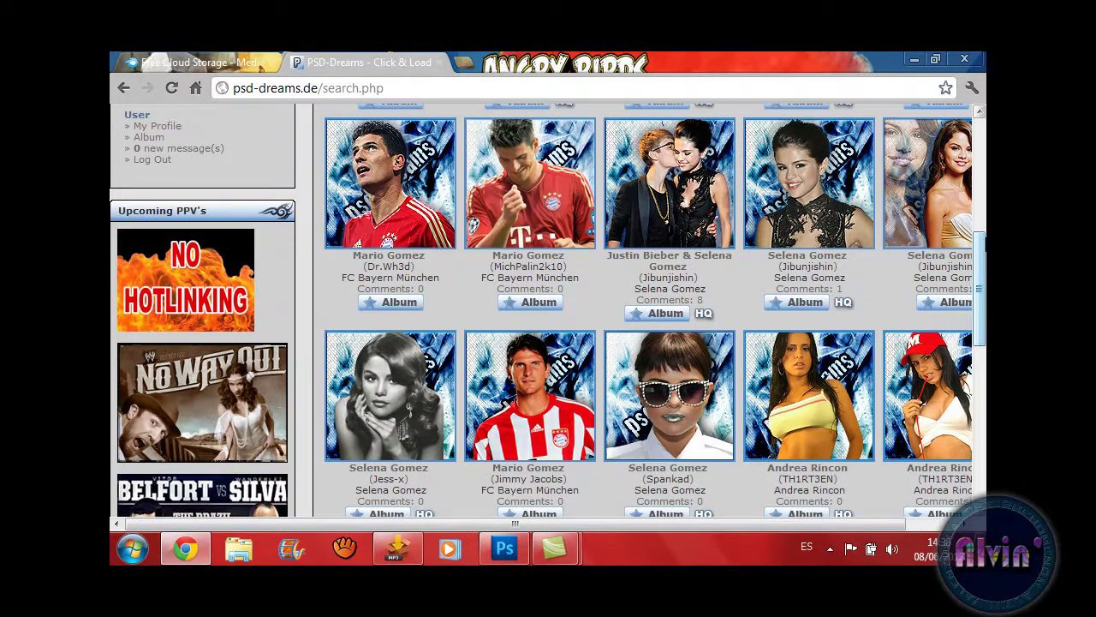
pyautogui.click(843, 279)
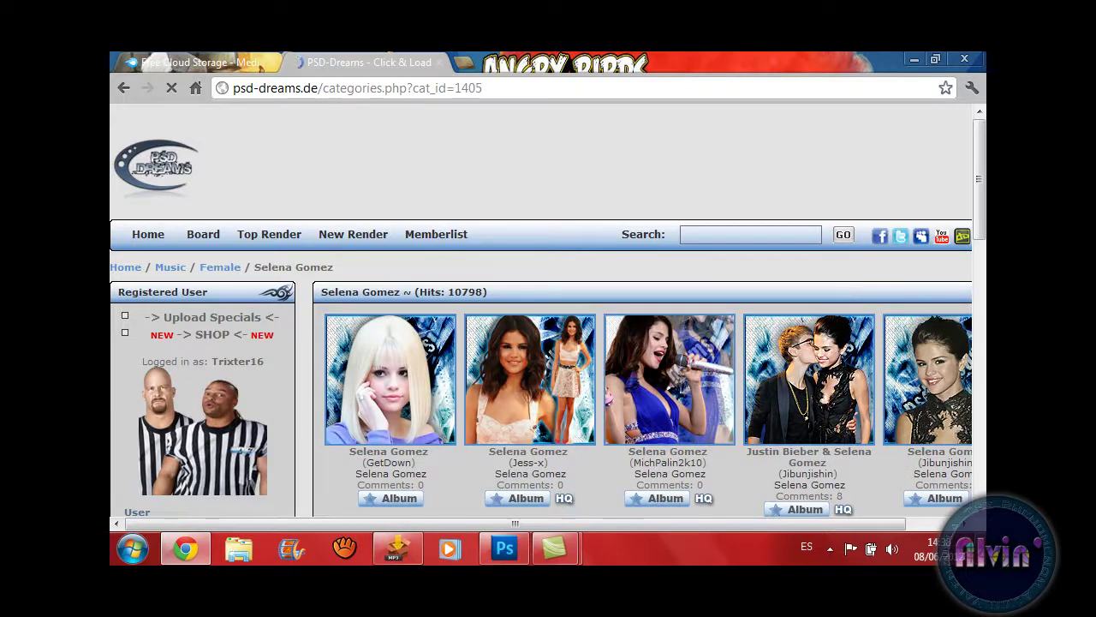
# - Open two Selena Gomez renders in new tabs: the two-pose one in the halter dress and the one in a beanie and striped top
pyautogui.scroll(-2, 548, 309)
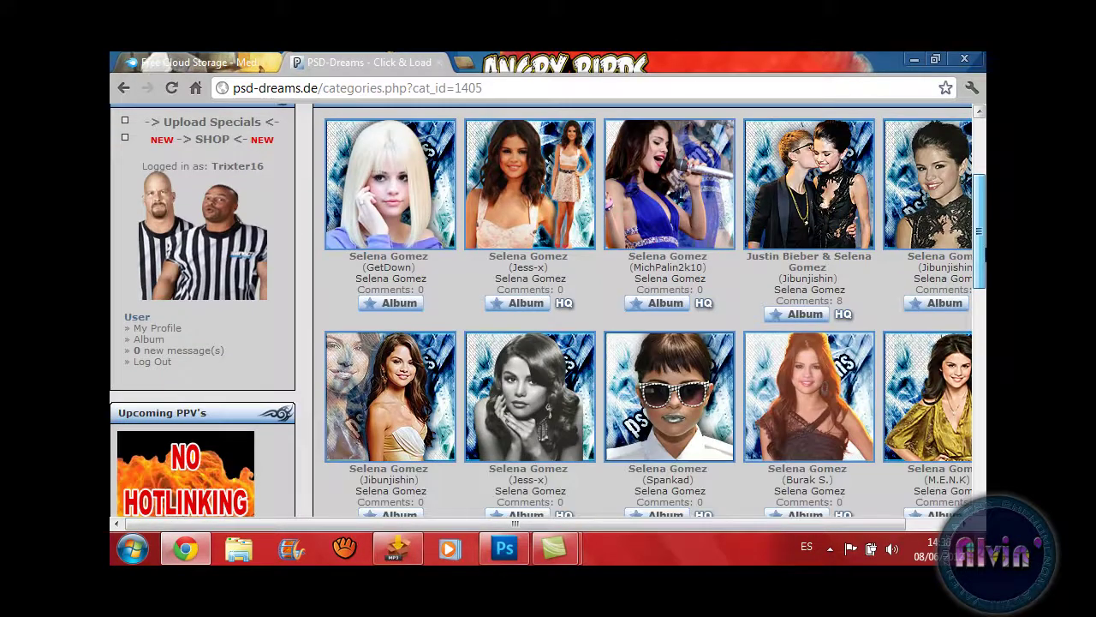
pyautogui.moveTo(984, 253); pyautogui.dragTo(984, 328)
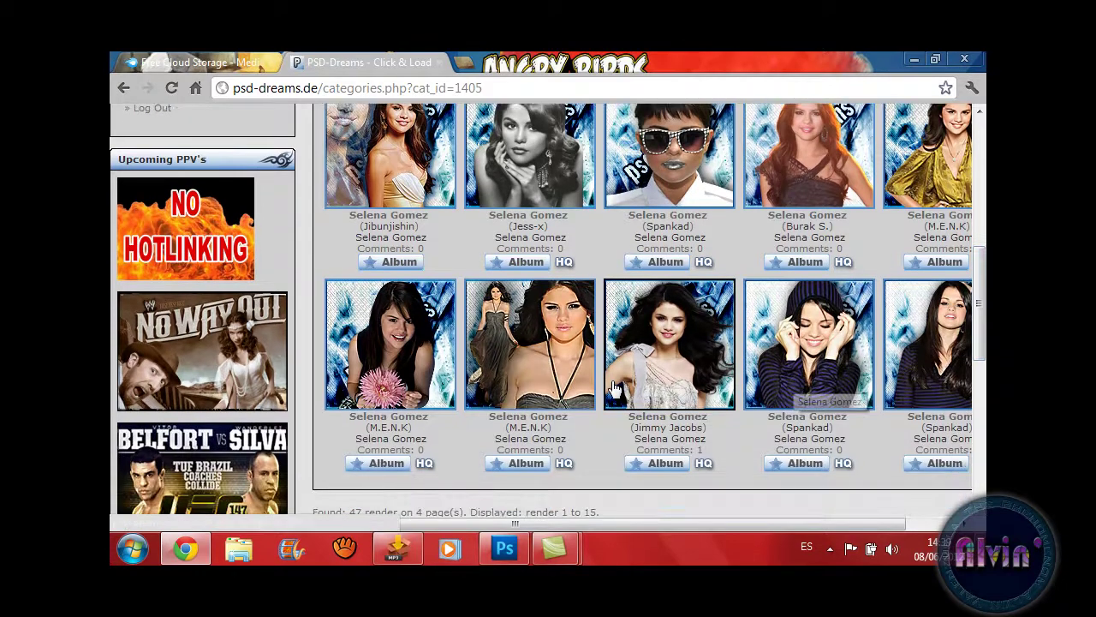
pyautogui.rightClick(552, 374)
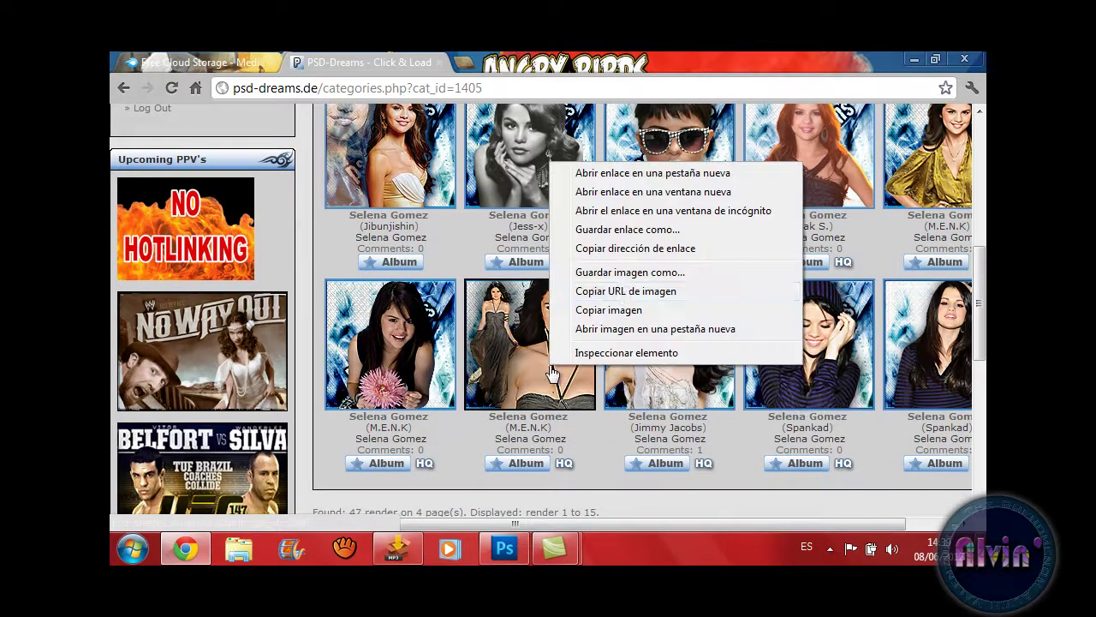
pyautogui.click(600, 176)
pyautogui.rightClick(794, 323)
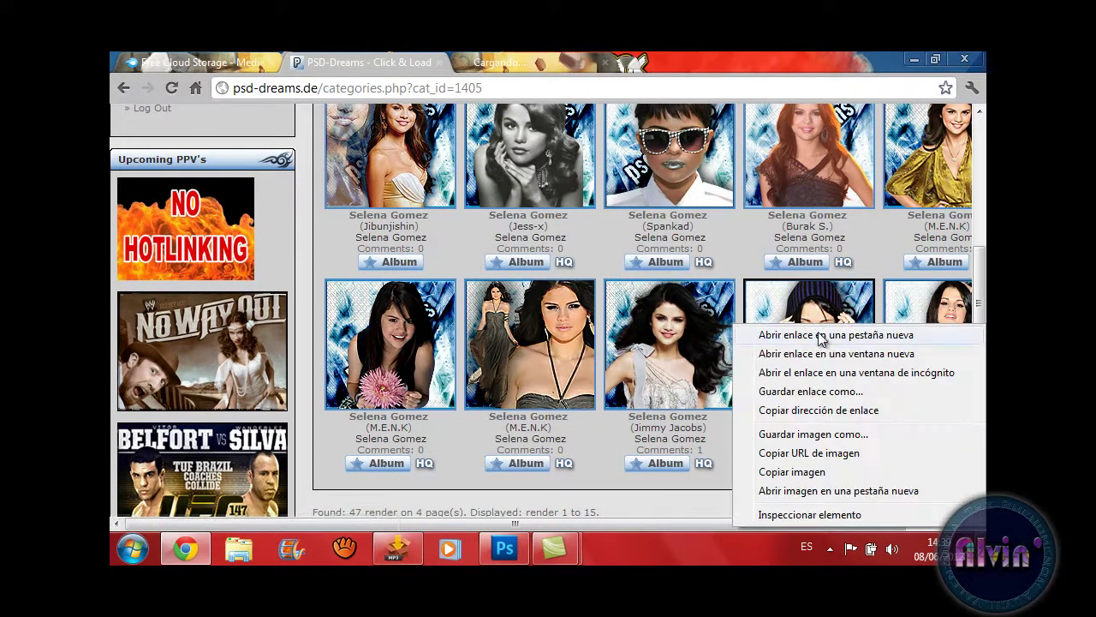
pyautogui.click(820, 335)
pyautogui.scroll(3, 982, 274)
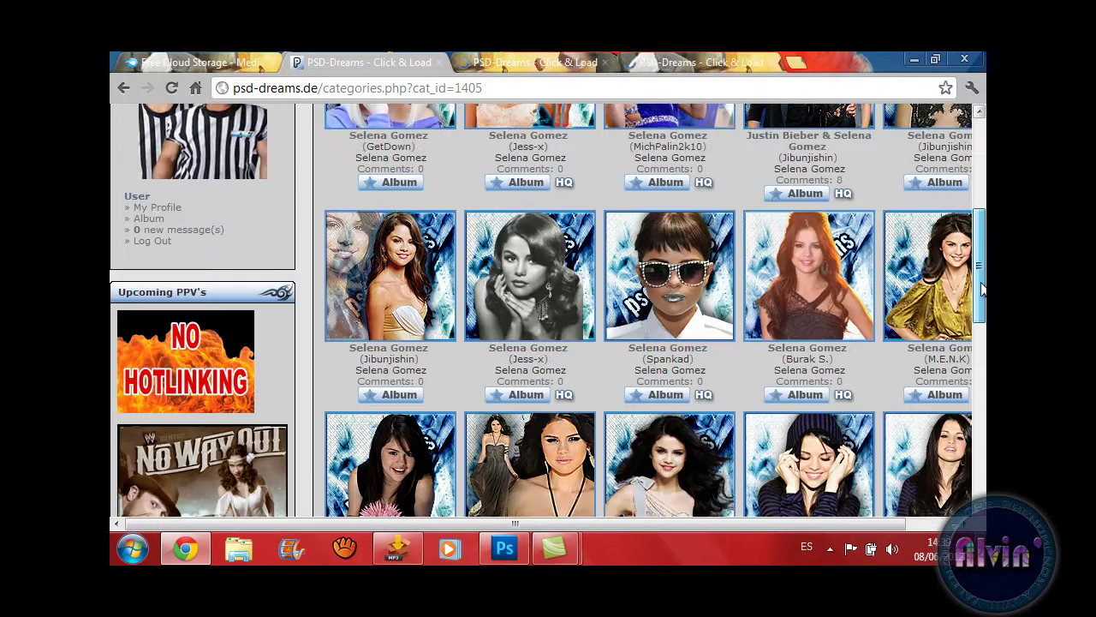
pyautogui.scroll(4, 982, 245)
pyautogui.scroll(-1, 984, 245)
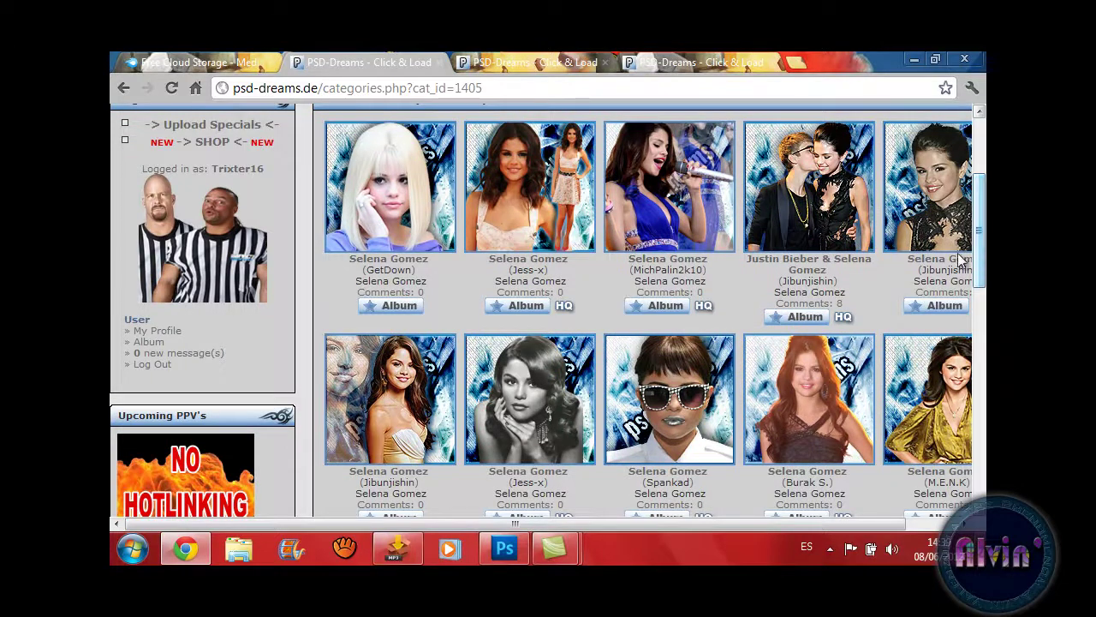
# - Open the Selena Gomez render in the gold and white strapless dress in a new tab
pyautogui.rightClick(463, 387)
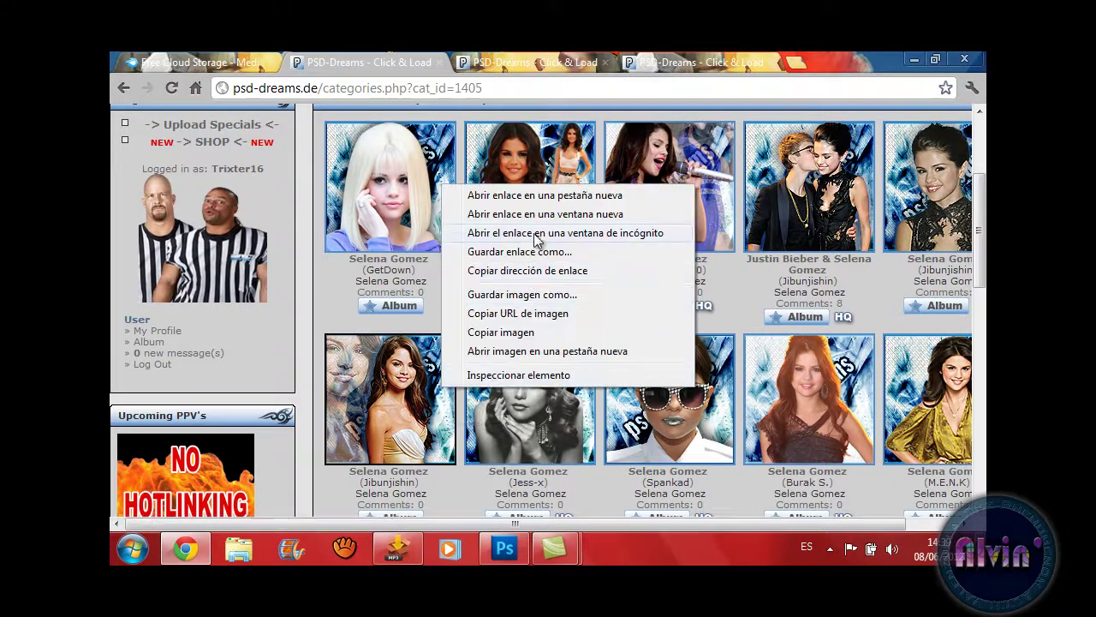
pyautogui.click(536, 196)
# - Go to page 2 of the Selena Gomez category and open the first-row beanie render with long hair falling over the striped top
pyautogui.scroll(-10, 776, 375)
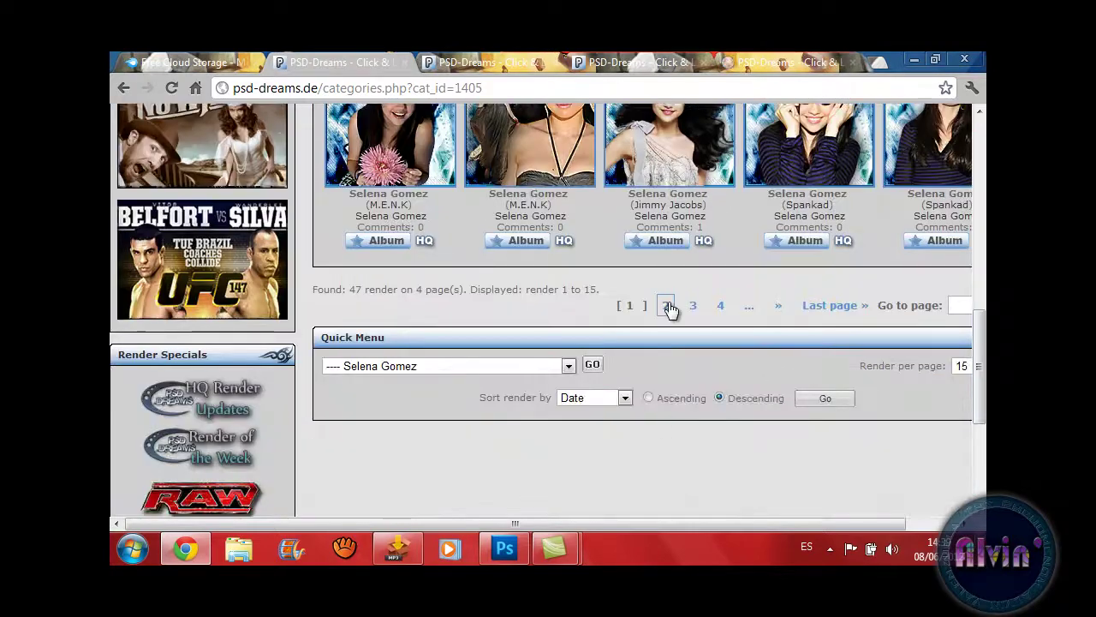
pyautogui.click(507, 53)
pyautogui.click(614, 54)
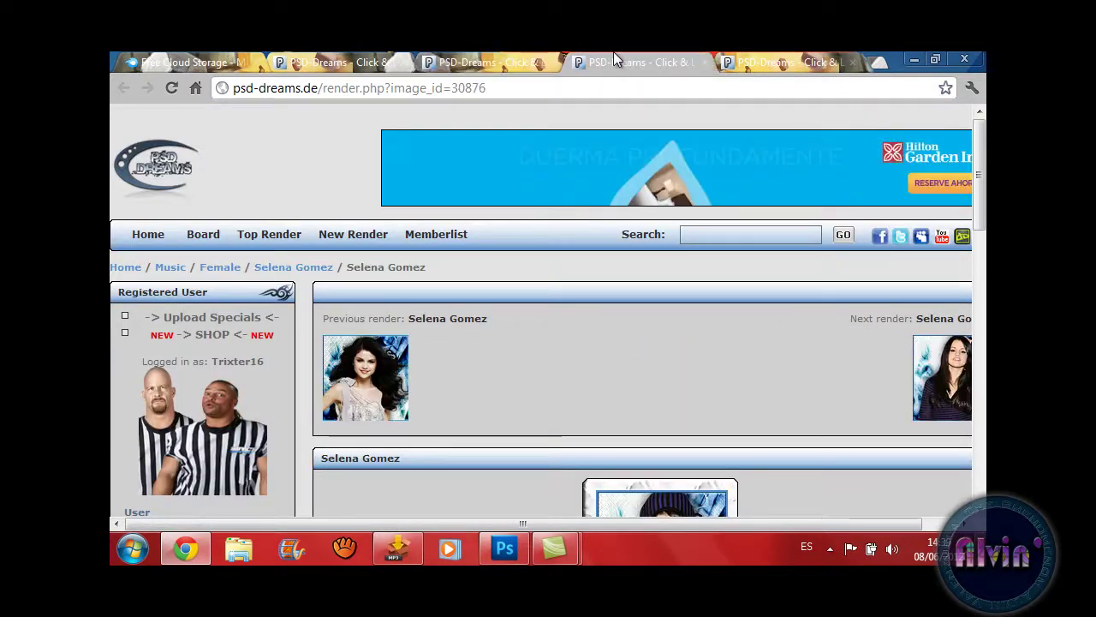
pyautogui.click(314, 56)
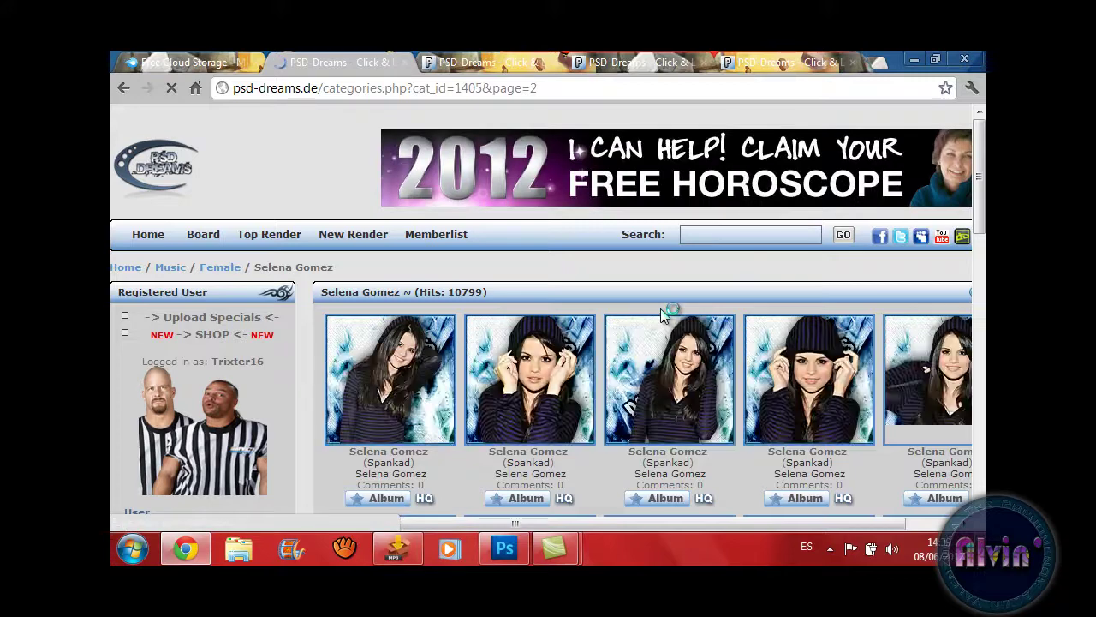
pyautogui.scroll(-4, 660, 308)
pyautogui.click(662, 302)
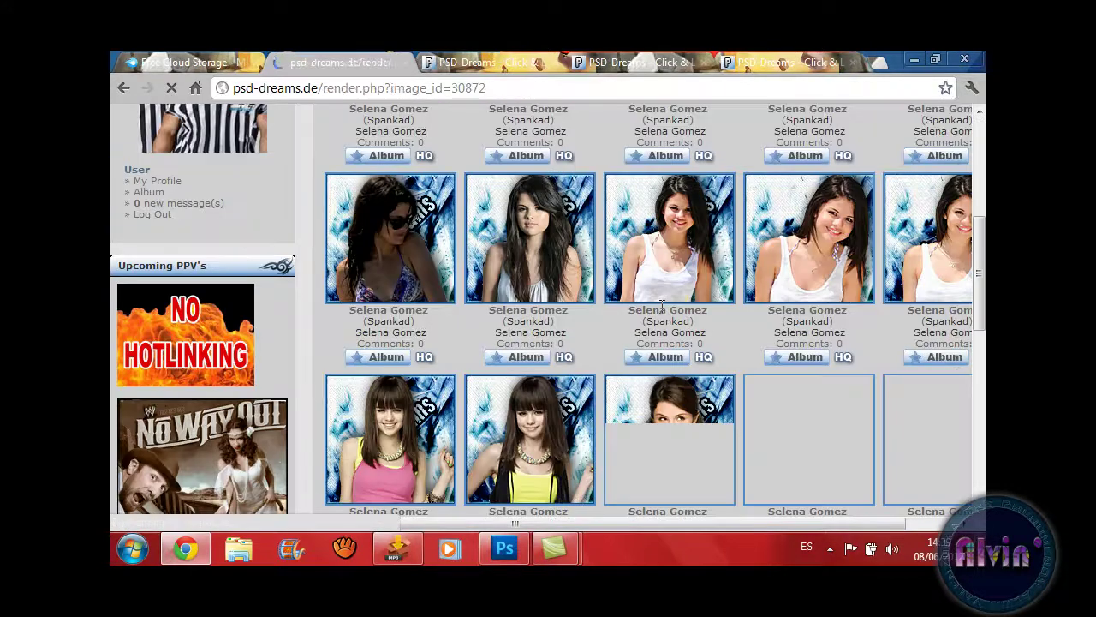
pyautogui.scroll(-3, 660, 305)
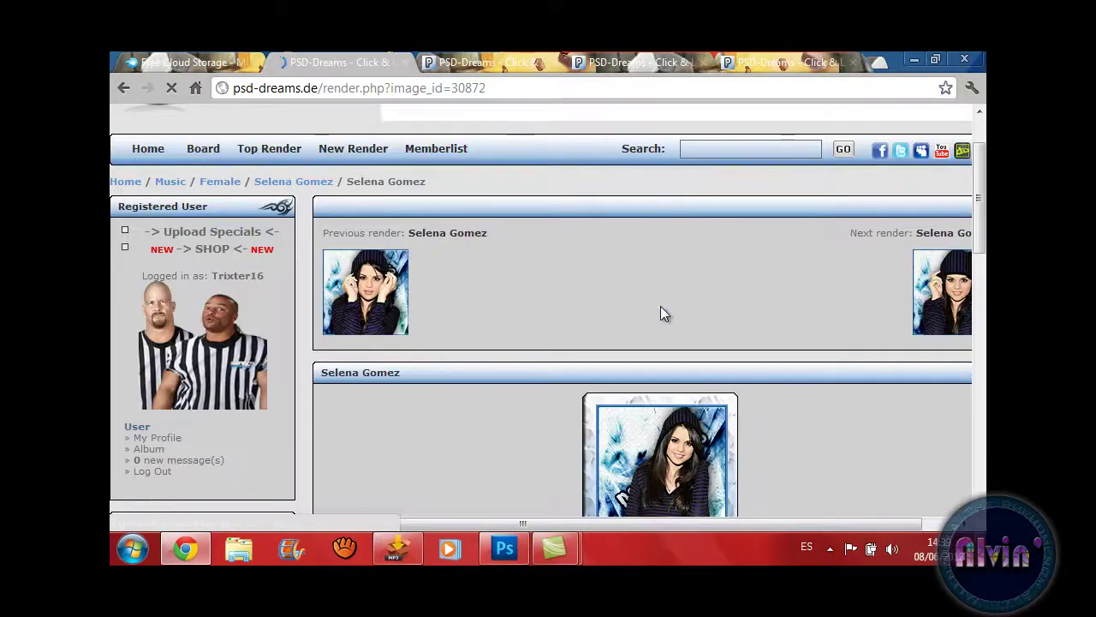
# - Review the two-pose halter-dress render's page, then download the PNG of the render with closed eyes, beanie and striped top
pyautogui.click(513, 56)
pyautogui.scroll(-3, 609, 243)
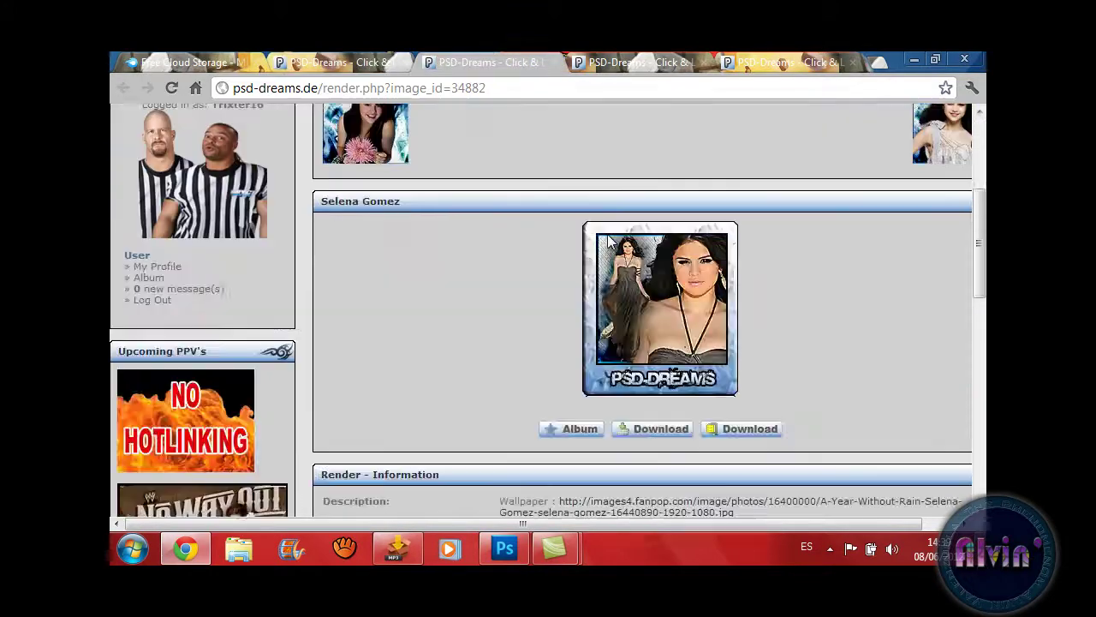
pyautogui.click(598, 64)
pyautogui.scroll(-6, 637, 192)
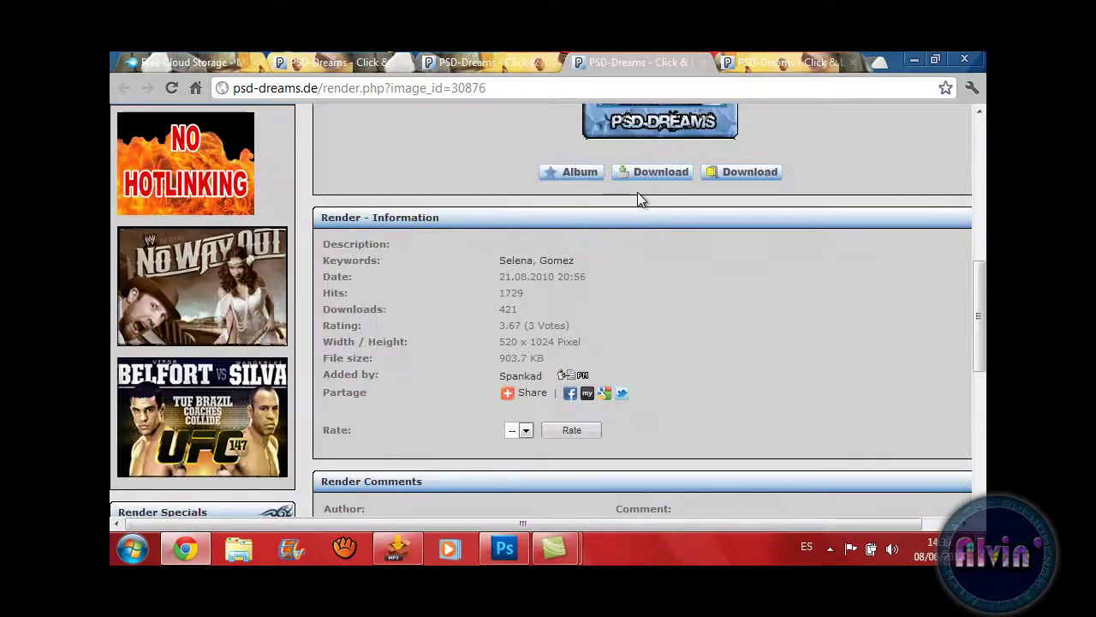
# - Download the PNG of the Selena Gomez render in the gold and white strapless dress
pyautogui.click(814, 63)
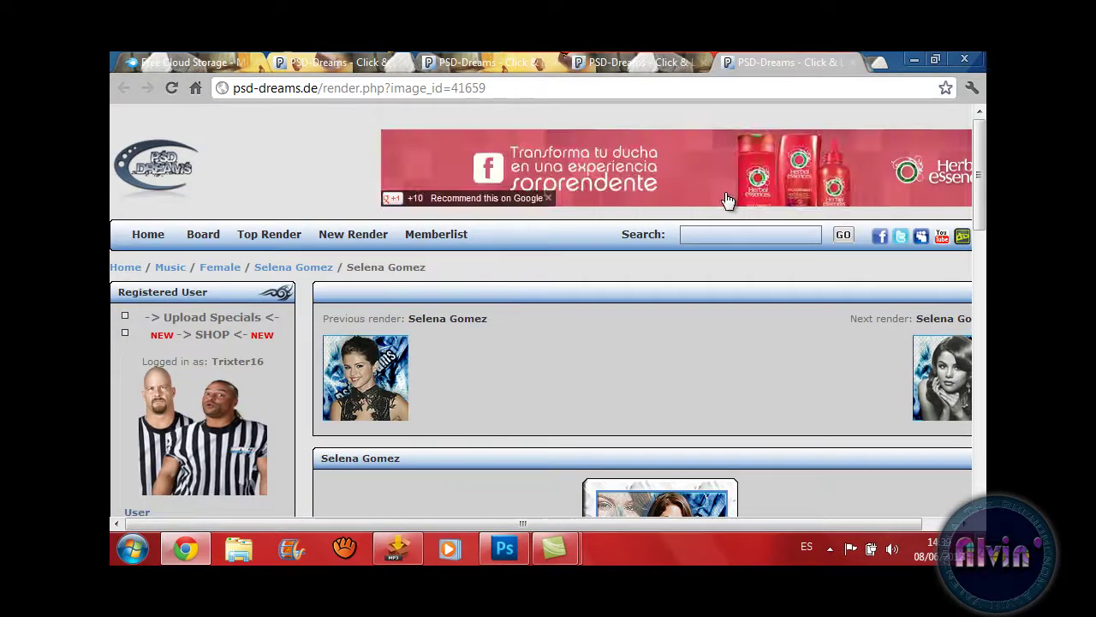
pyautogui.scroll(-4, 726, 200)
pyautogui.click(660, 343)
pyautogui.scroll(-2, 688, 222)
pyautogui.scroll(2, 689, 222)
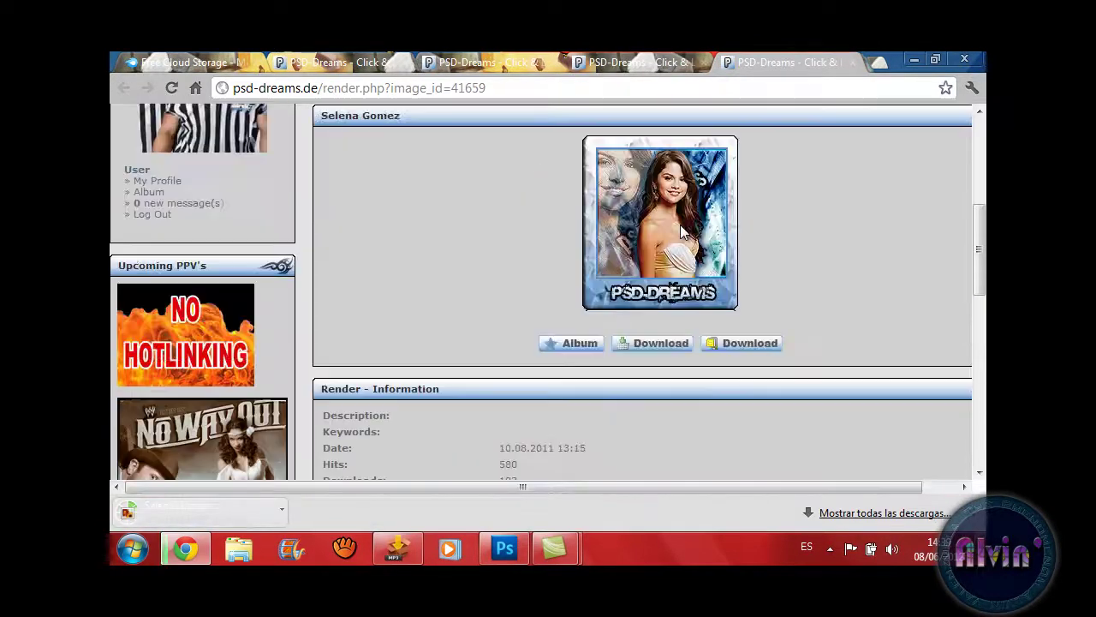
pyautogui.click(640, 343)
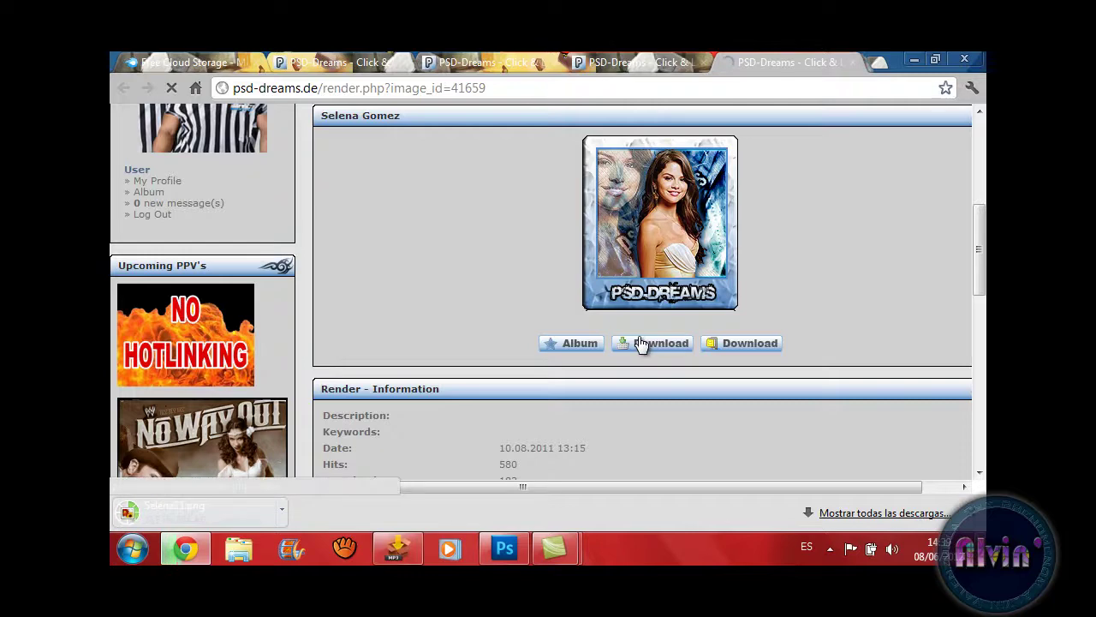
pyautogui.moveTo(555, 549)
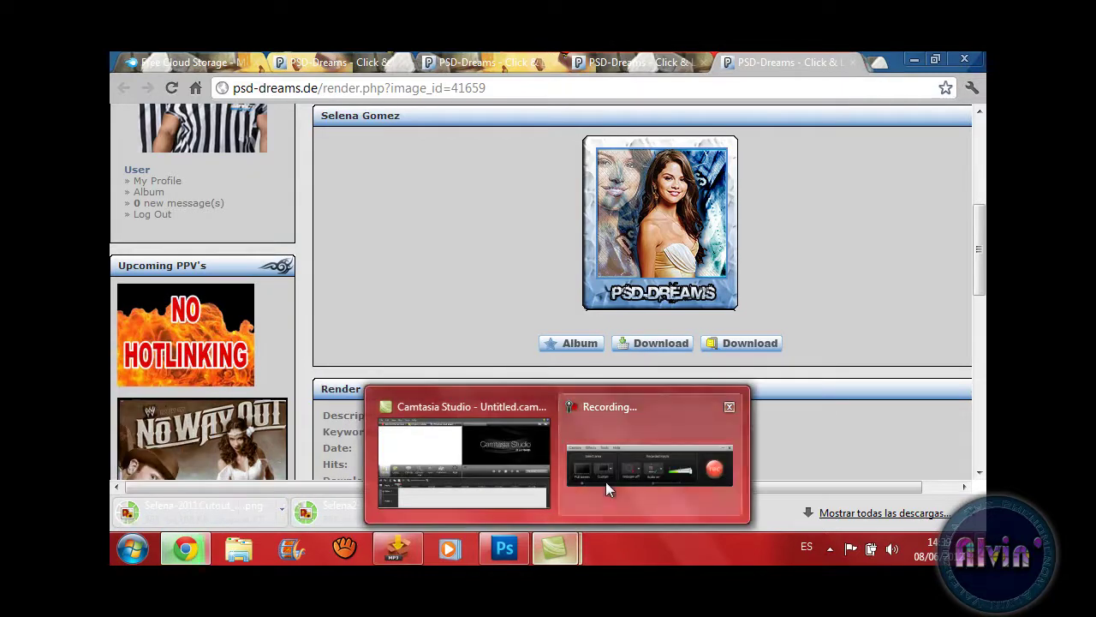
pyautogui.moveTo(606, 481)
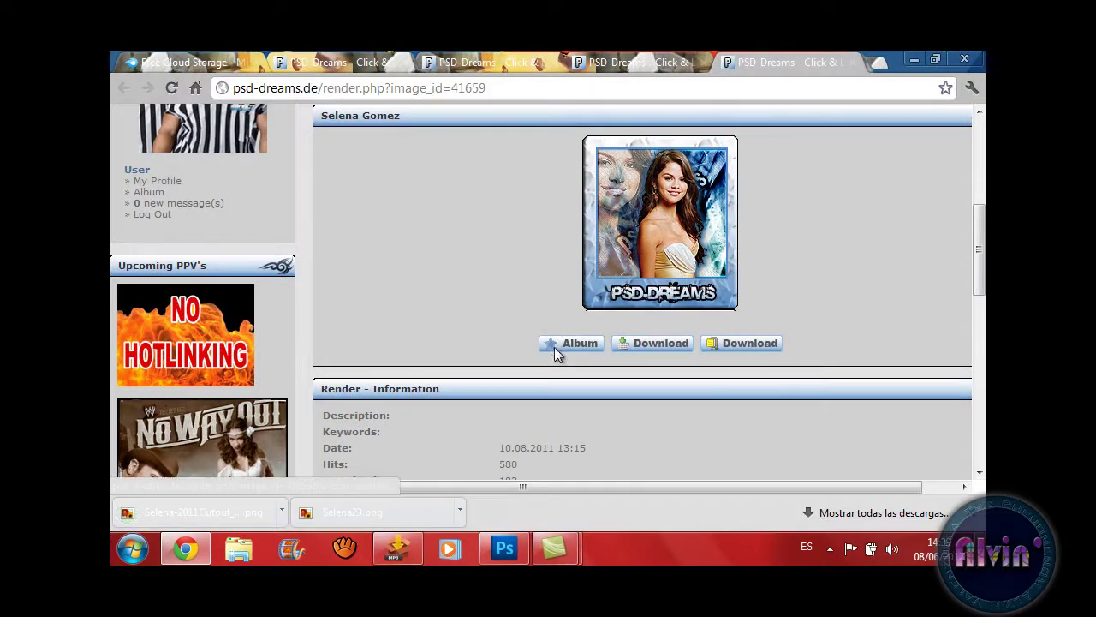
pyautogui.scroll(-1, 683, 463)
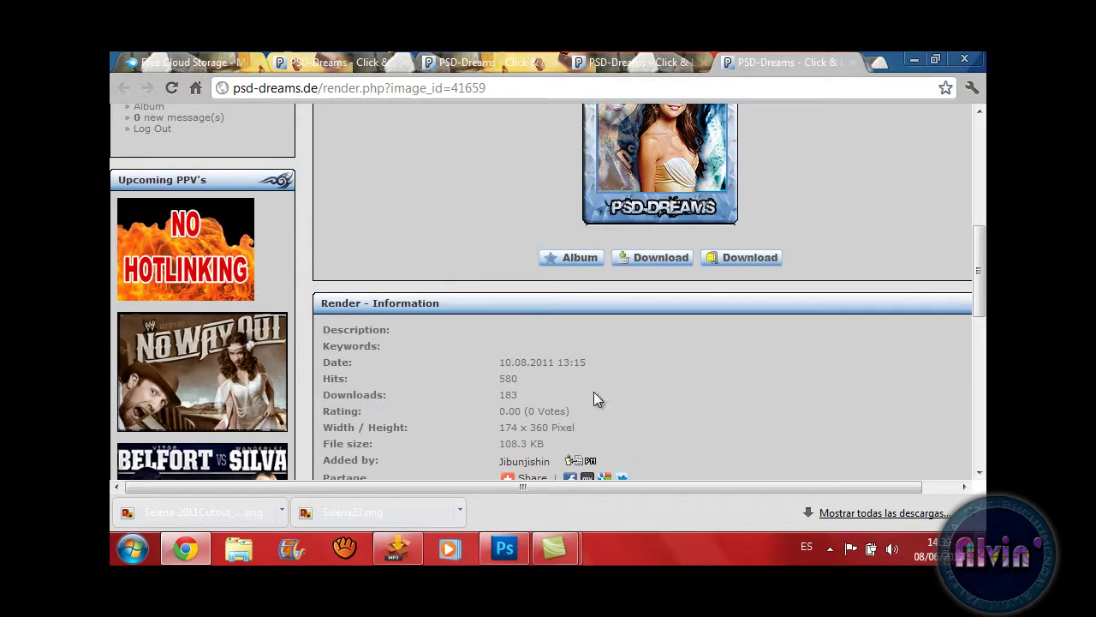
# - Preview the downloaded Selena23.png and browse to the Selena-2011Cutout image in the photo viewer, then close it
pyautogui.click(379, 511)
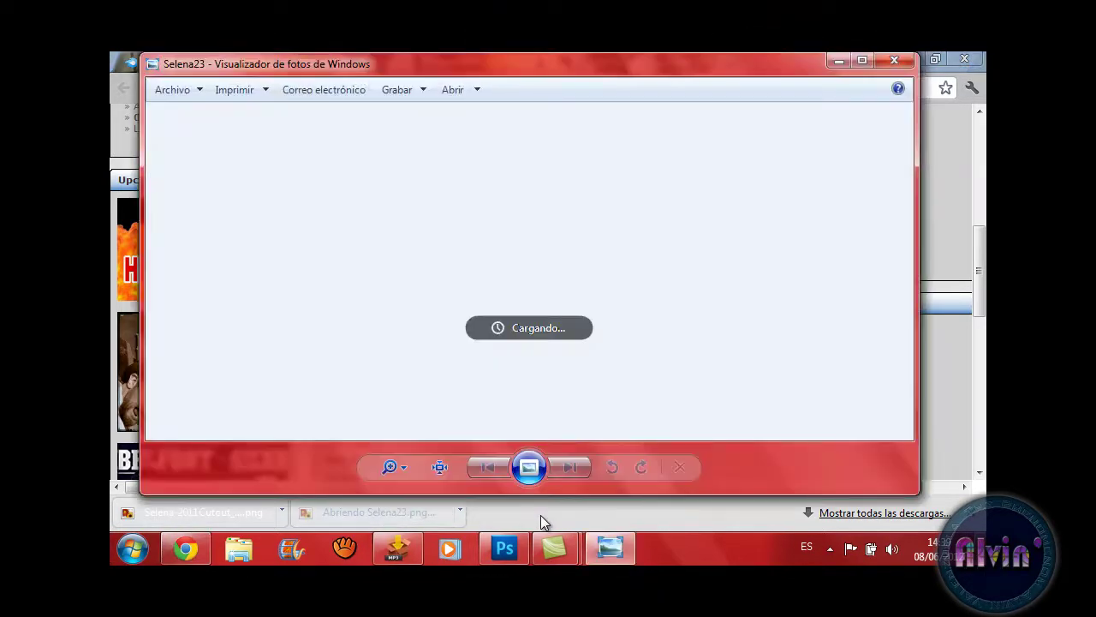
pyautogui.press('Right')
pyautogui.press('Right')
pyautogui.press('Right')
pyautogui.press('Right')
pyautogui.press('Right')
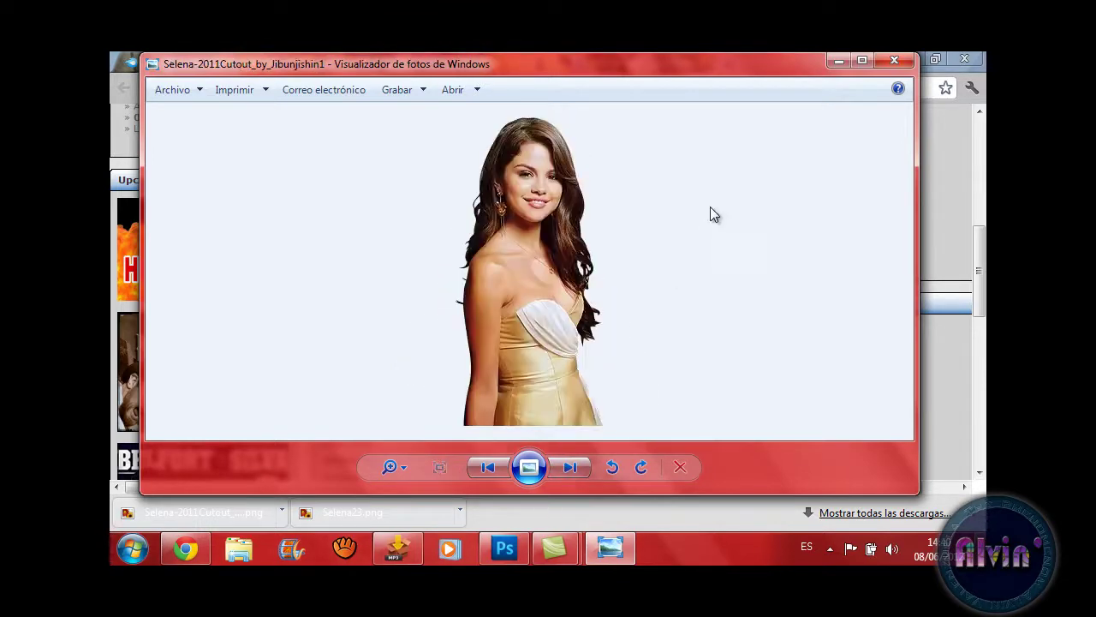
pyautogui.click(893, 61)
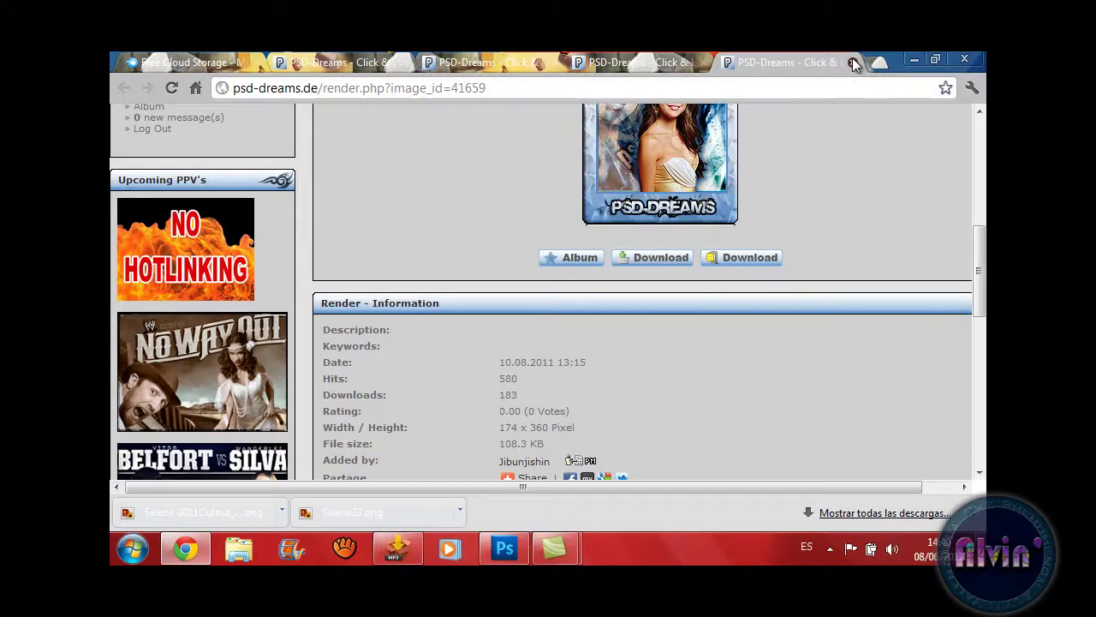
# - Close the tabs of the two downloaded renders and download the PNG of the two-pose halter-dress render
pyautogui.click(852, 61)
pyautogui.scroll(3, 734, 258)
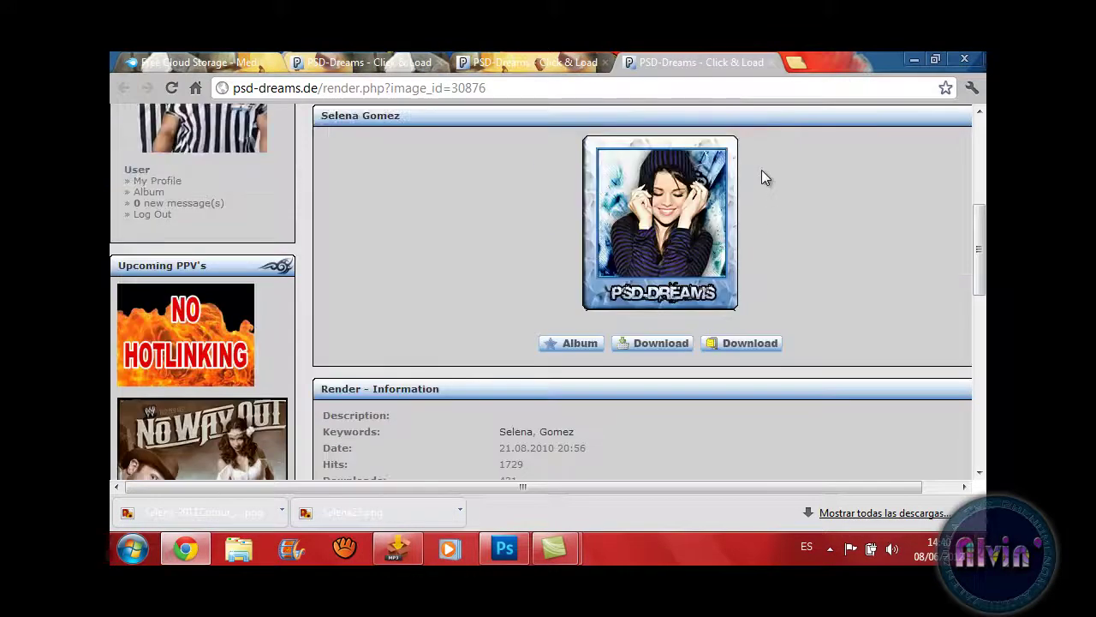
pyautogui.click(772, 63)
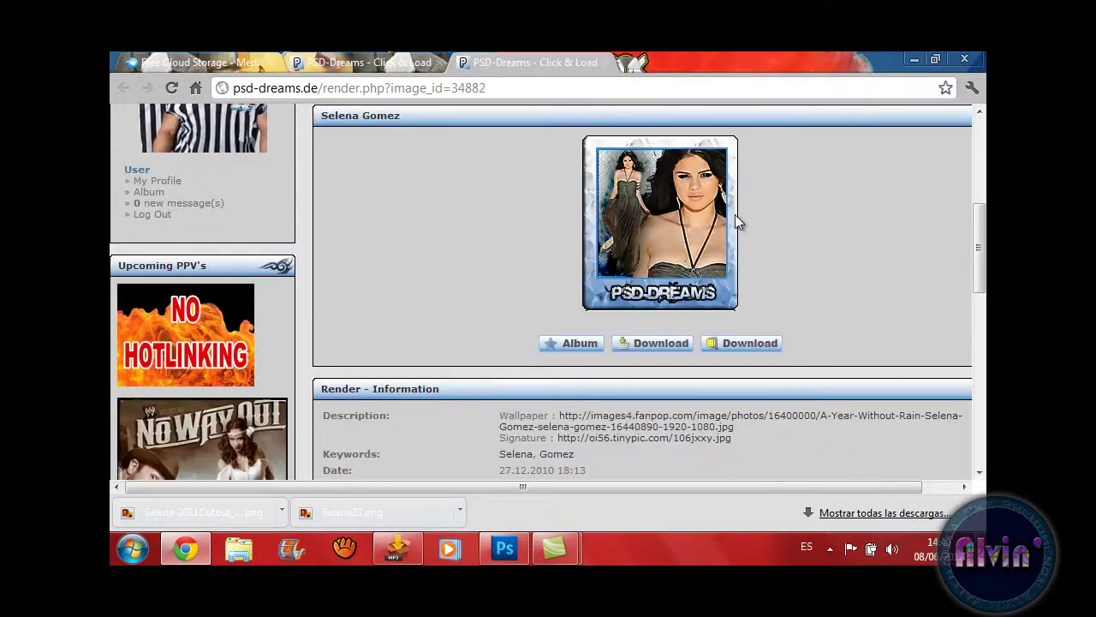
pyautogui.click(650, 349)
# - Check the remaining beanie render's page and close both remaining PSD-Dreams tabs
pyautogui.click(402, 57)
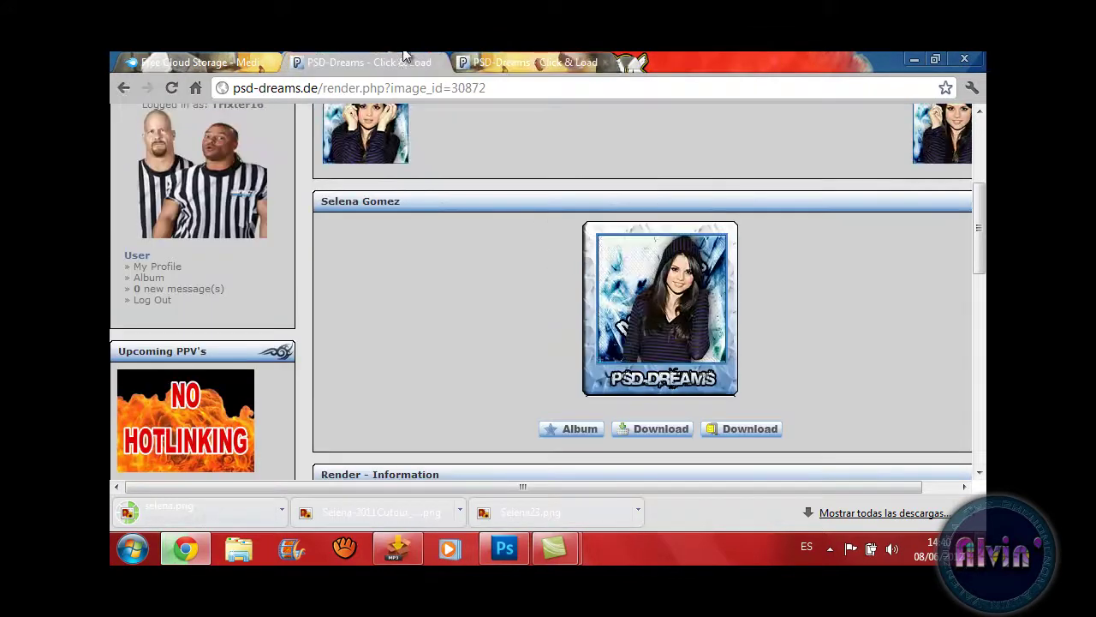
pyautogui.scroll(1, 257, 190)
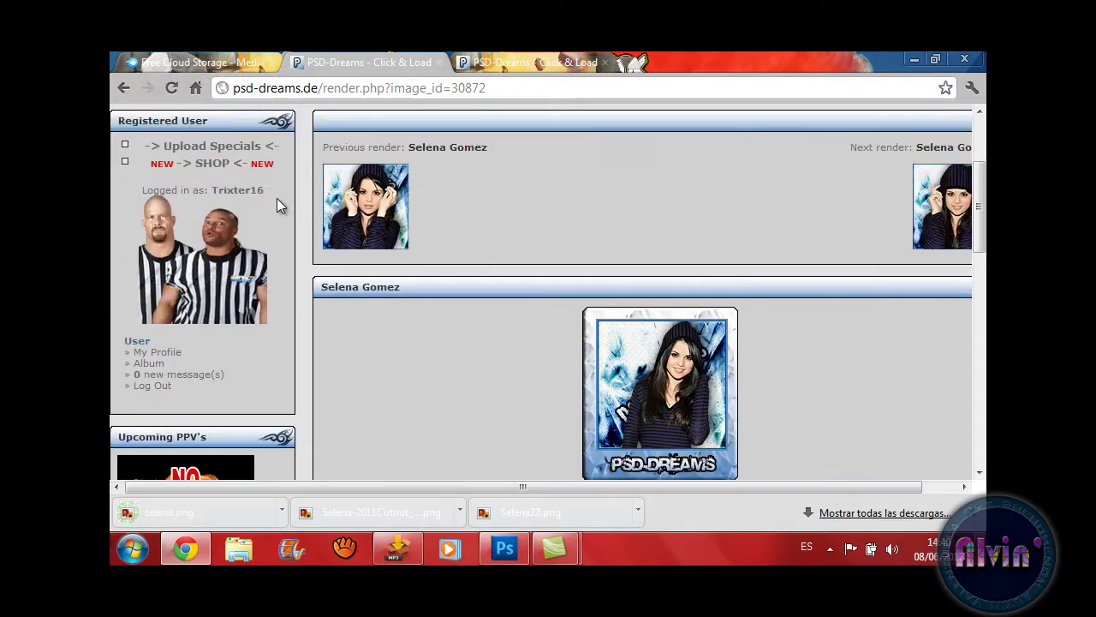
pyautogui.scroll(1, 315, 171)
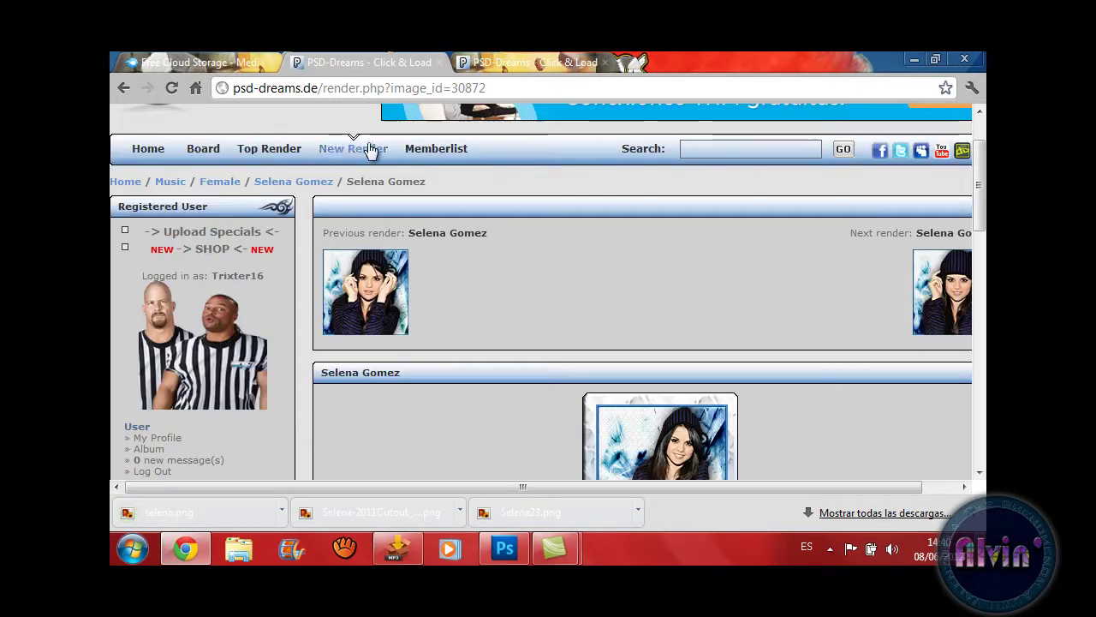
pyautogui.click(439, 63)
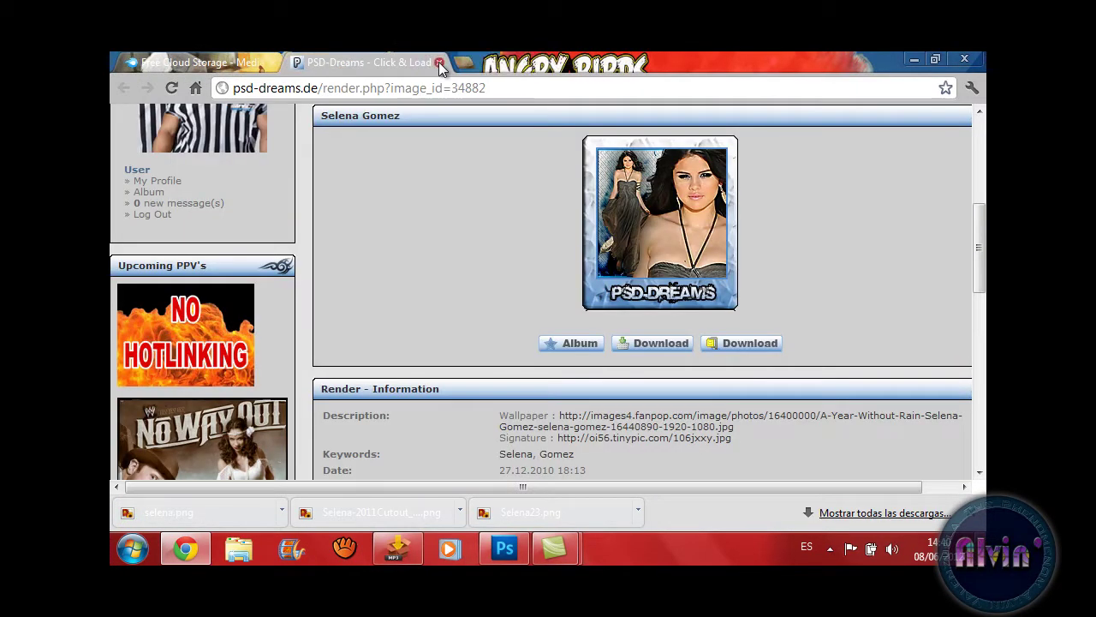
pyautogui.click(439, 63)
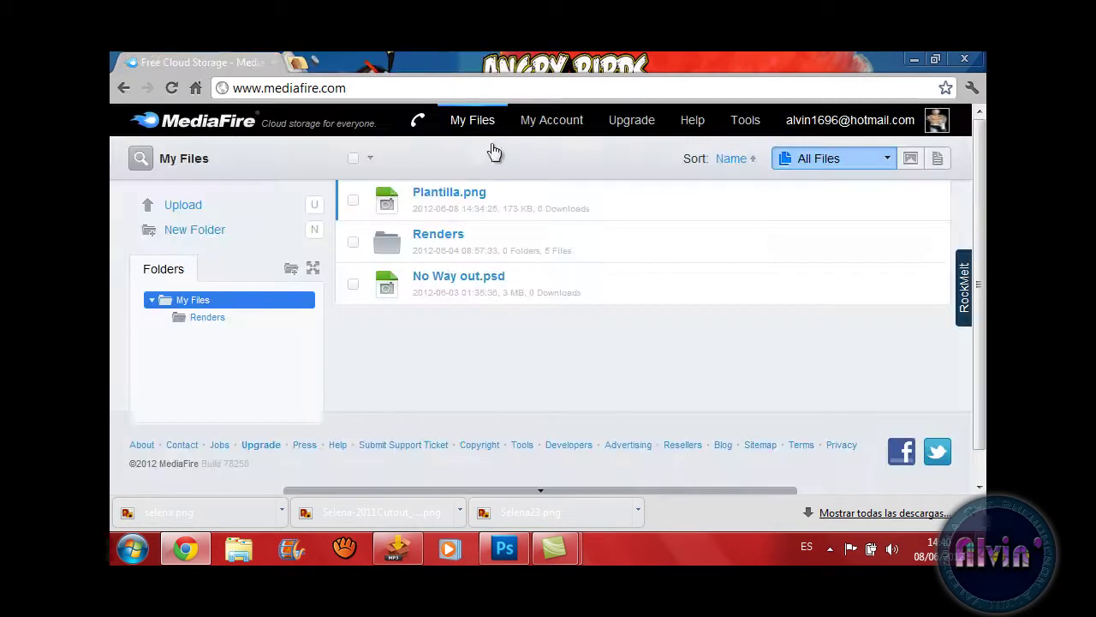
# - Switch to Photoshop and open selena.png from the Descargas folder
pyautogui.click(553, 549)
pyautogui.click(505, 548)
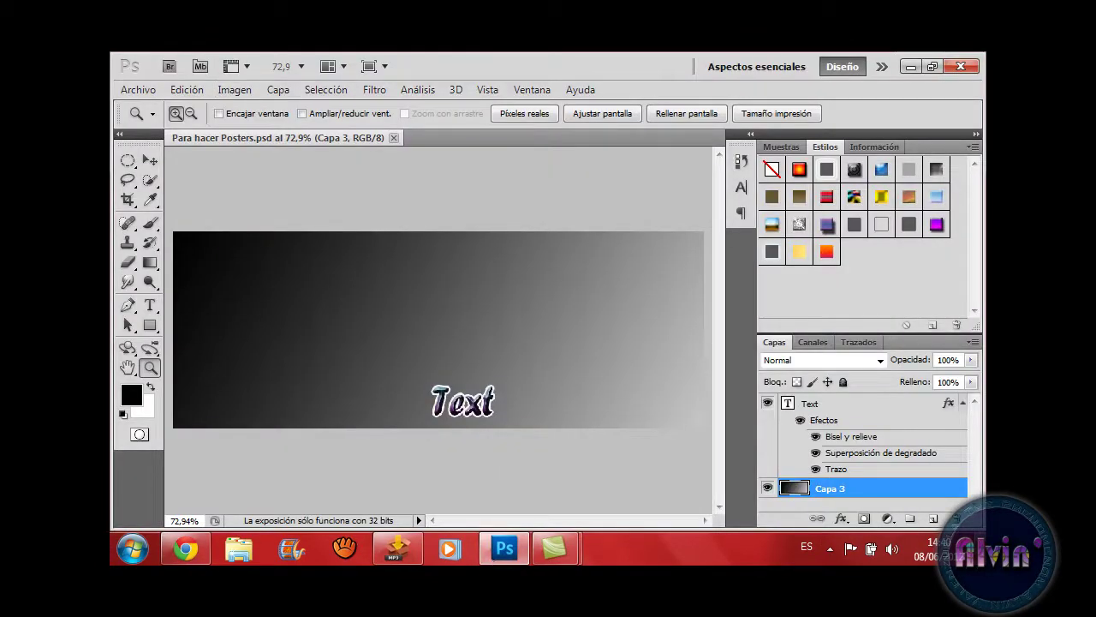
pyautogui.click(138, 89)
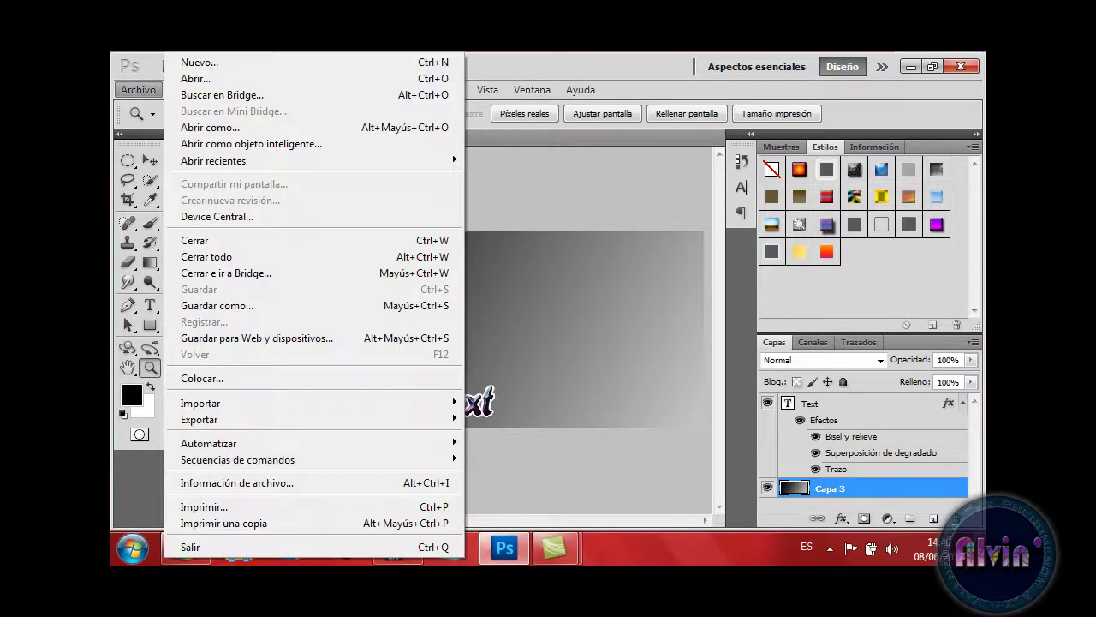
pyautogui.click(196, 78)
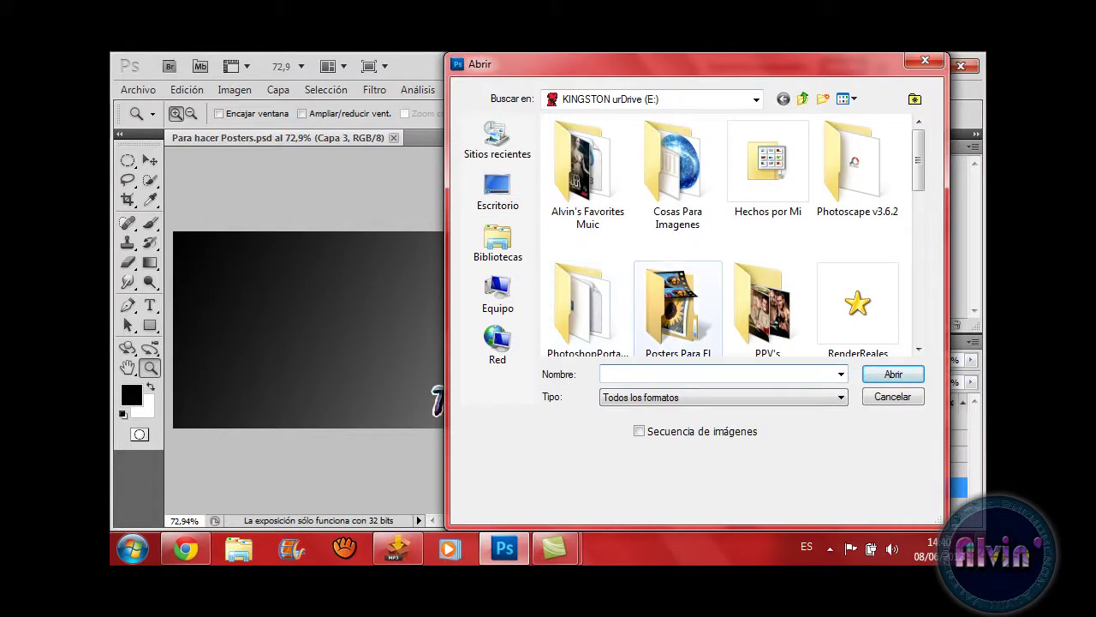
pyautogui.click(756, 99)
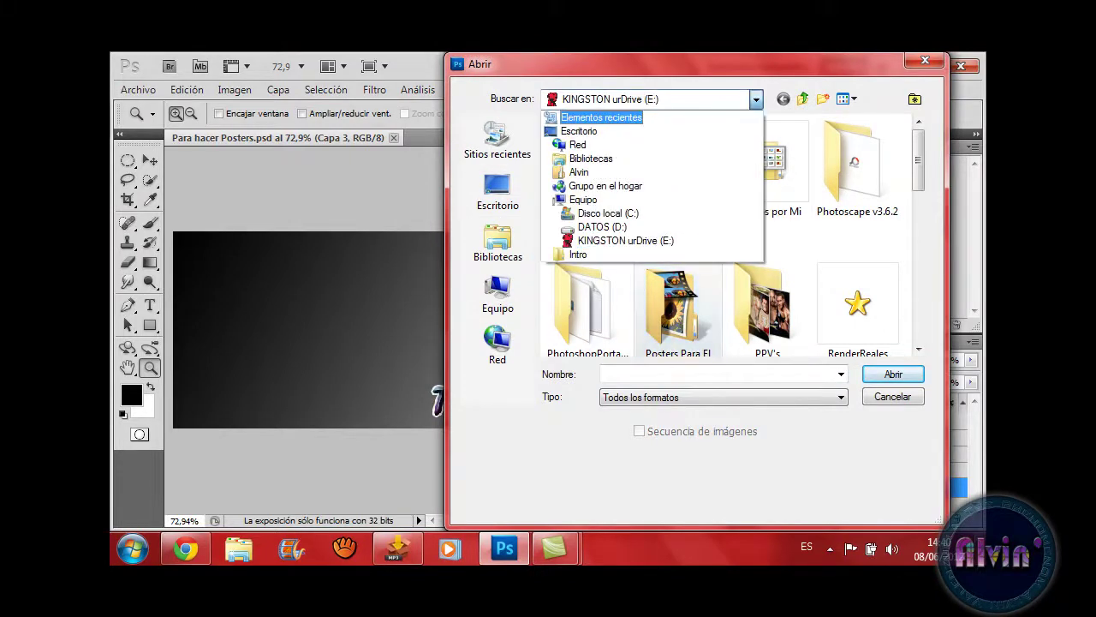
pyautogui.click(579, 172)
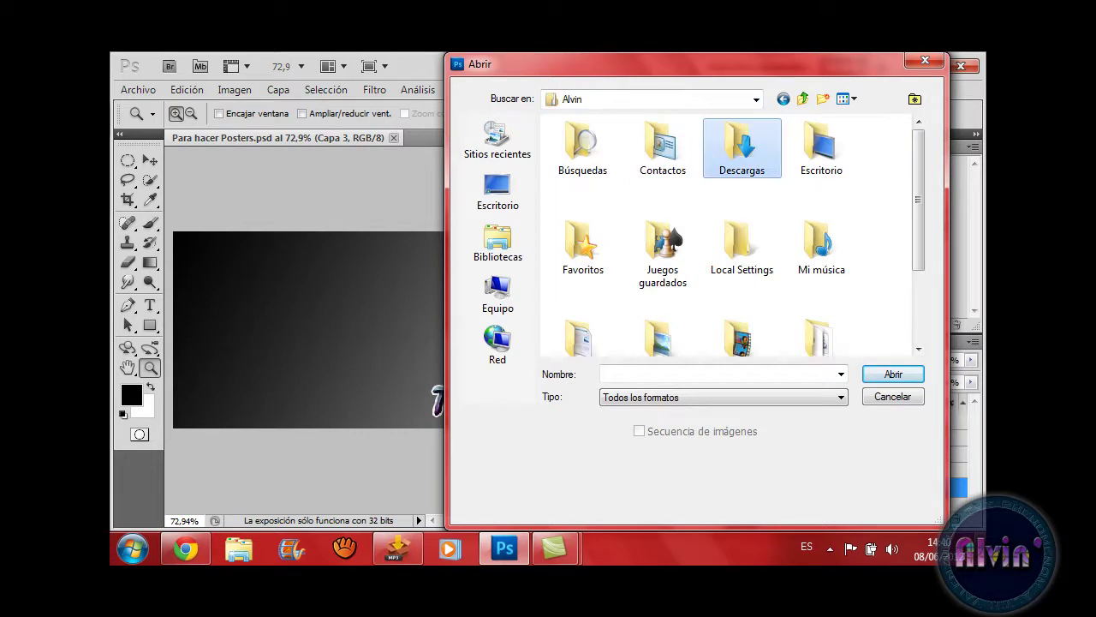
pyautogui.doubleClick(741, 147)
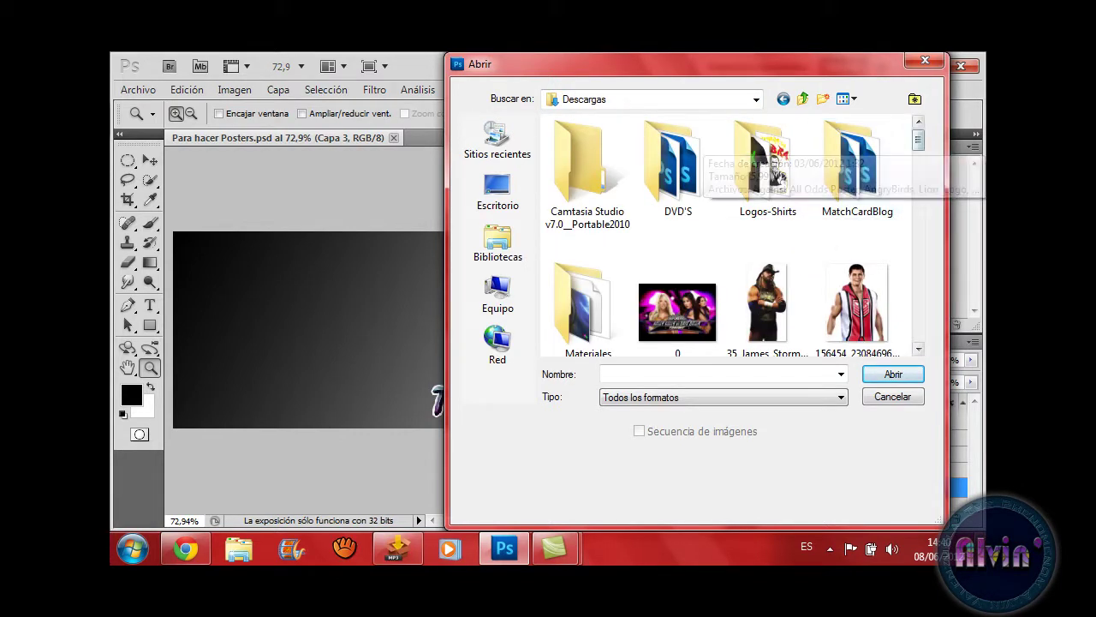
pyautogui.press('s')
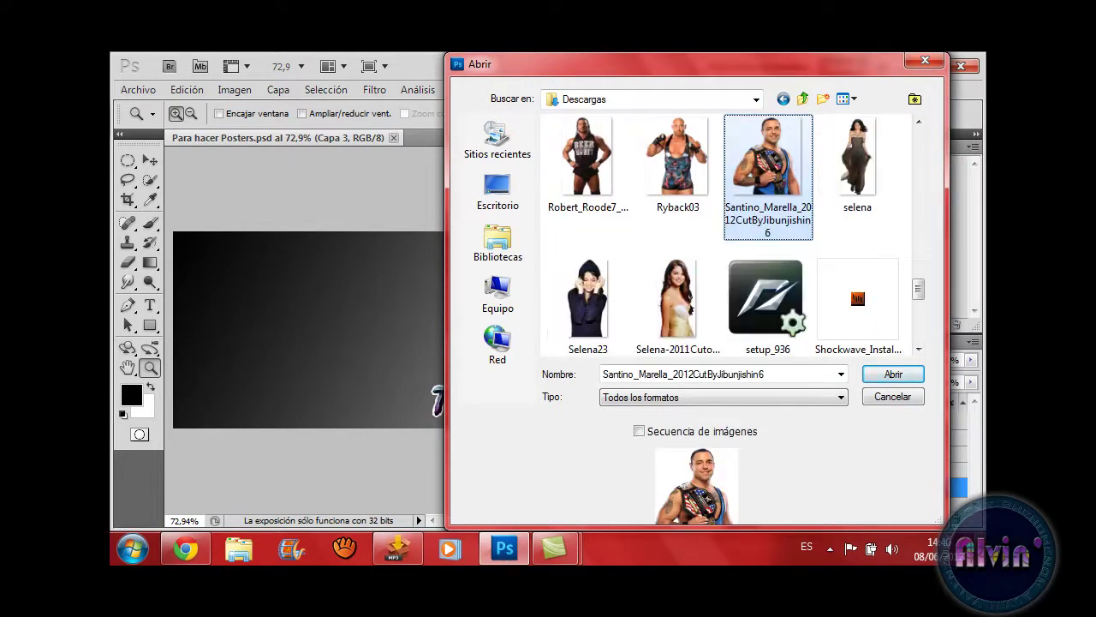
pyautogui.press('Return')
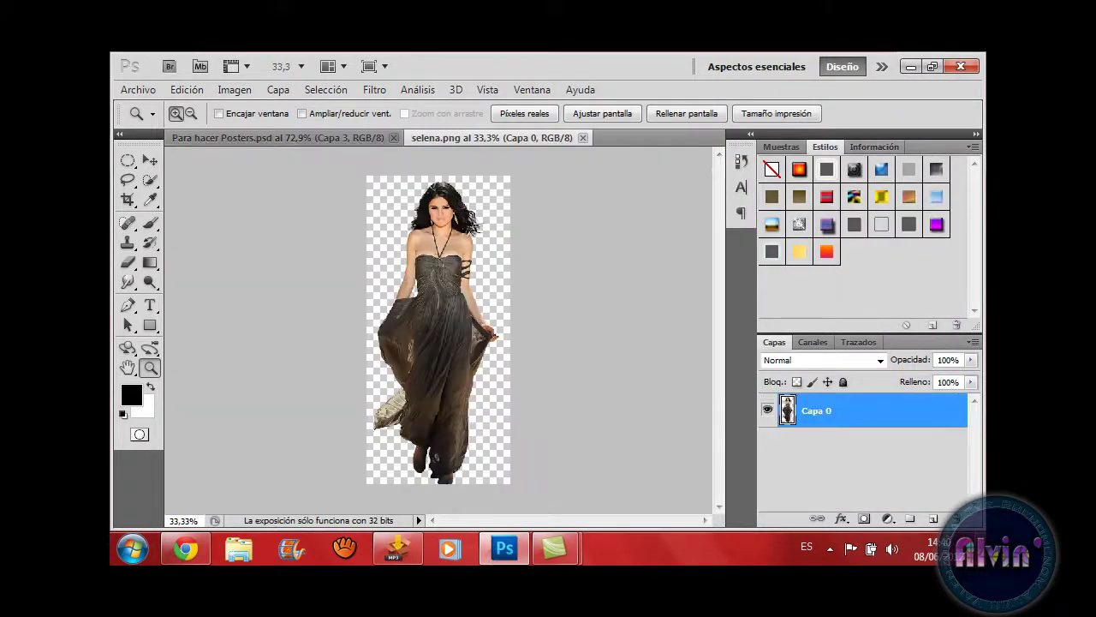
# - Move the Selena render into Para hacer Posters.psd, just right of the canvas center behind the text, and close selena.png
pyautogui.press('v')
pyautogui.hotkey('ctrl', 't')
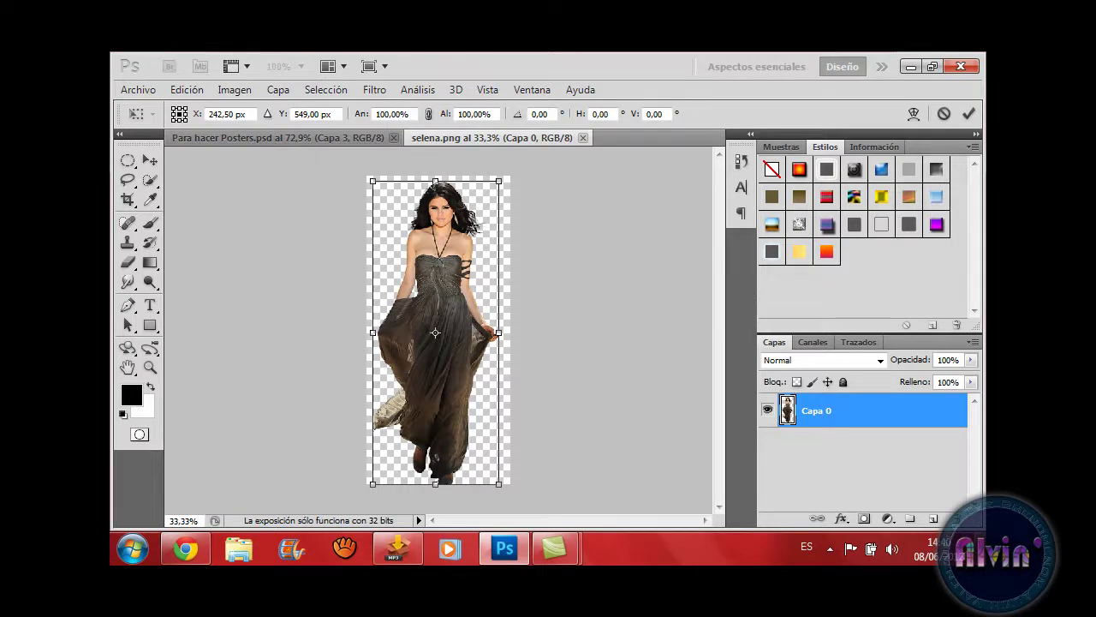
pyautogui.press('Return')
pyautogui.moveTo(435, 333); pyautogui.dragTo(522, 384)
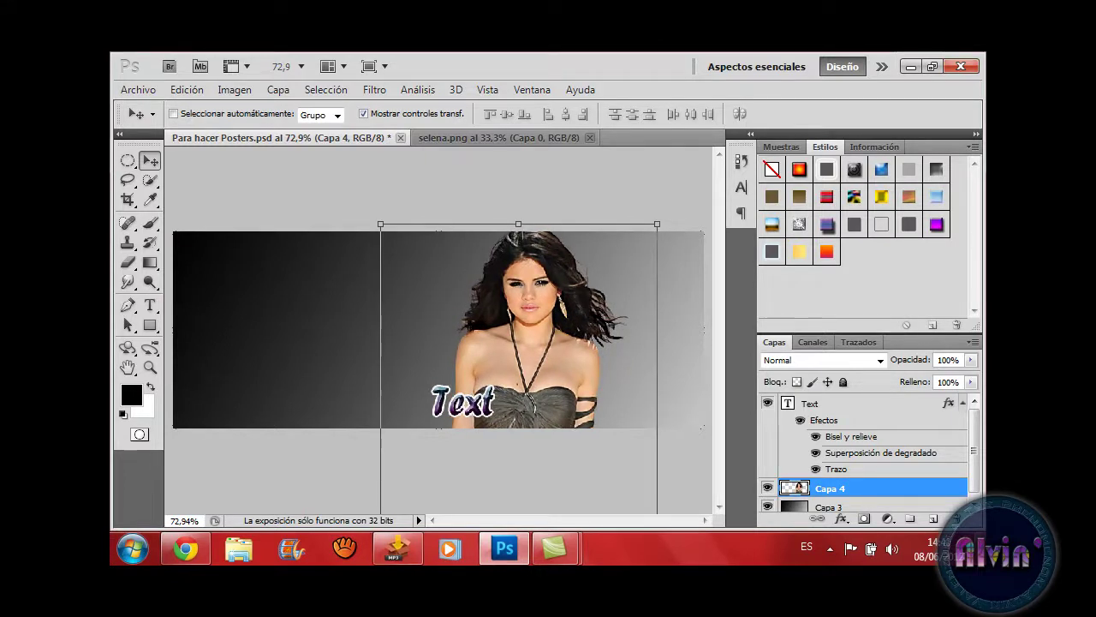
pyautogui.click(589, 137)
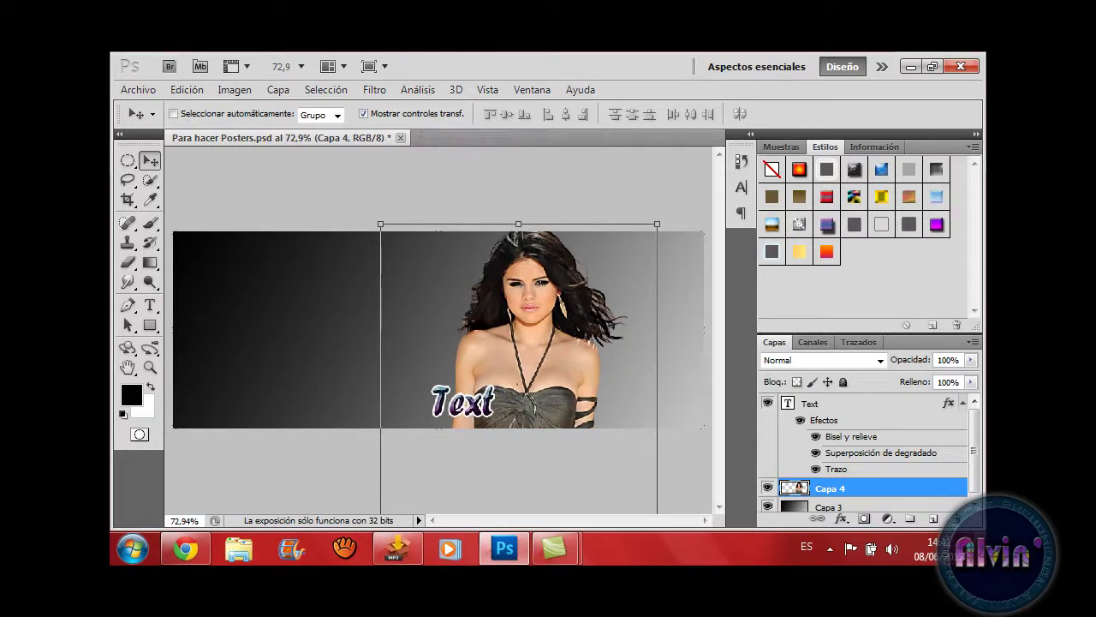
# - Open the Selena-2011Cutout_by_Jibunjishin1.png render from the Descargas folder
pyautogui.hotkey('ctrl', 'o')
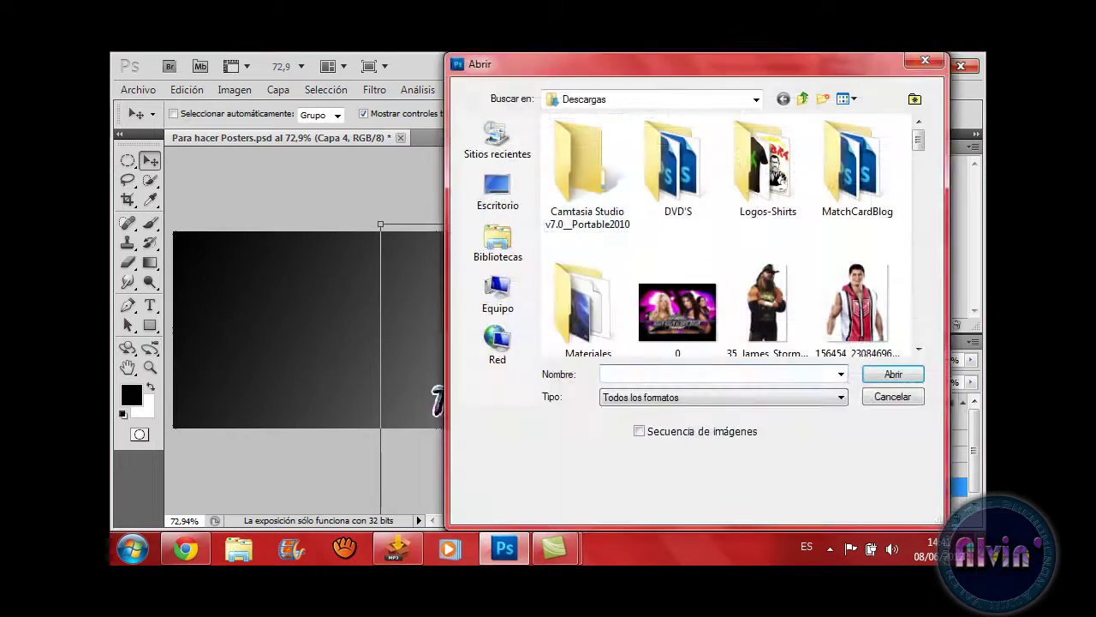
pyautogui.press('Down')
pyautogui.press('Down')
pyautogui.press('Right')
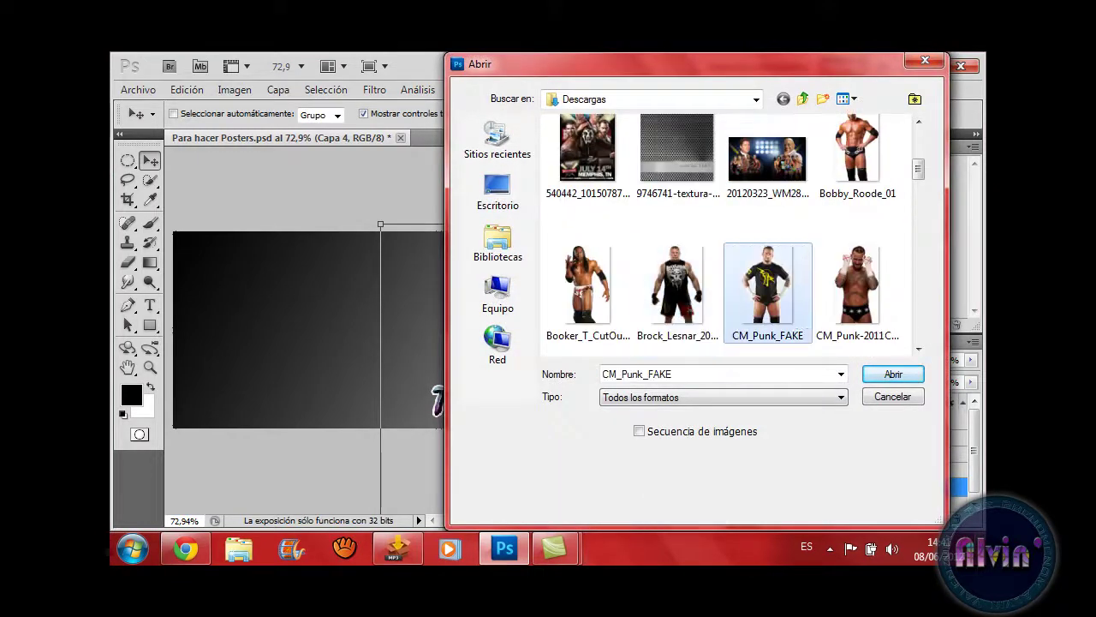
pyautogui.press('Down')
pyautogui.press('Down')
pyautogui.press('Down')
pyautogui.press('Down')
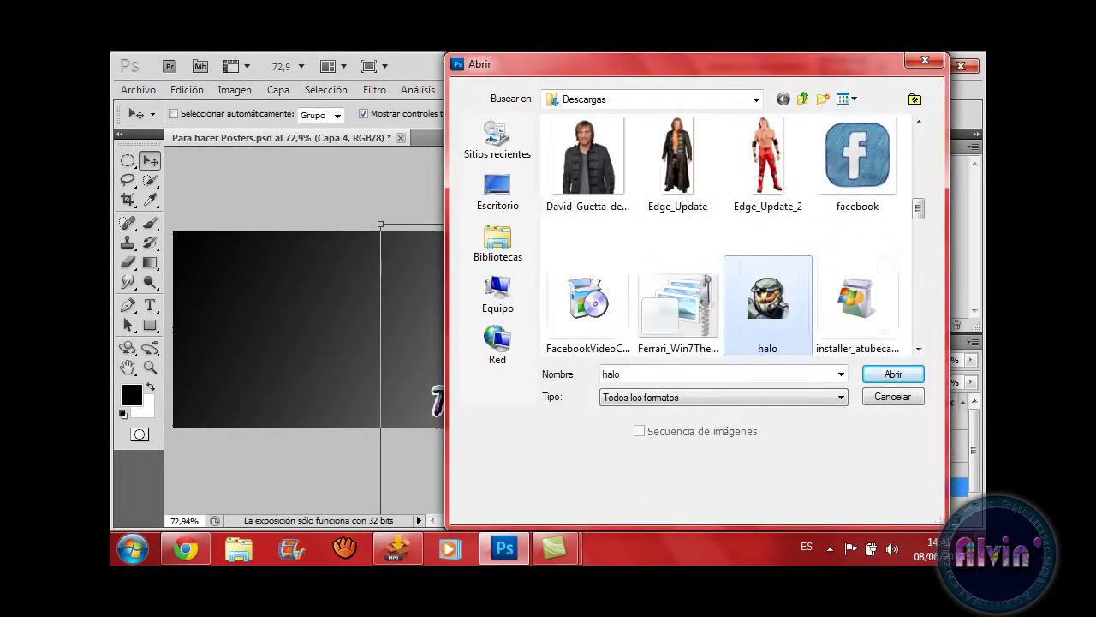
pyautogui.press('Down')
pyautogui.press('Down')
pyautogui.press('Right')
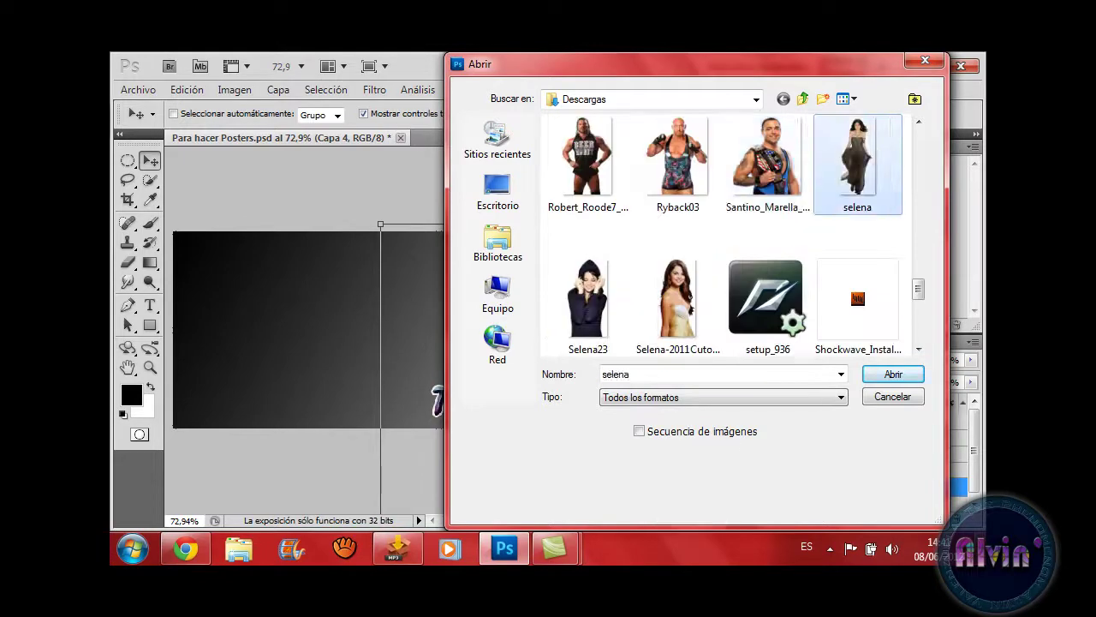
pyautogui.press('Down')
pyautogui.press('Left')
pyautogui.press('Return')
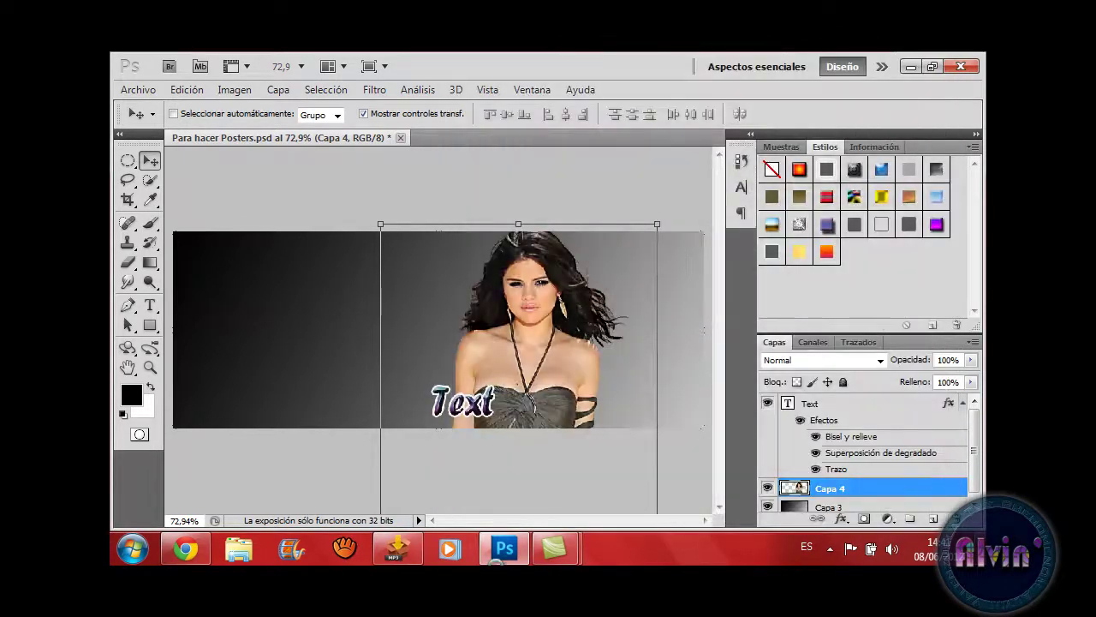
# - Bring the gold-dress render into the poster, scale it to about 163% by 155%, and place it left of the first render
pyautogui.moveTo(435, 265); pyautogui.dragTo(453, 288)
pyautogui.hotkey('ctrl', 't')
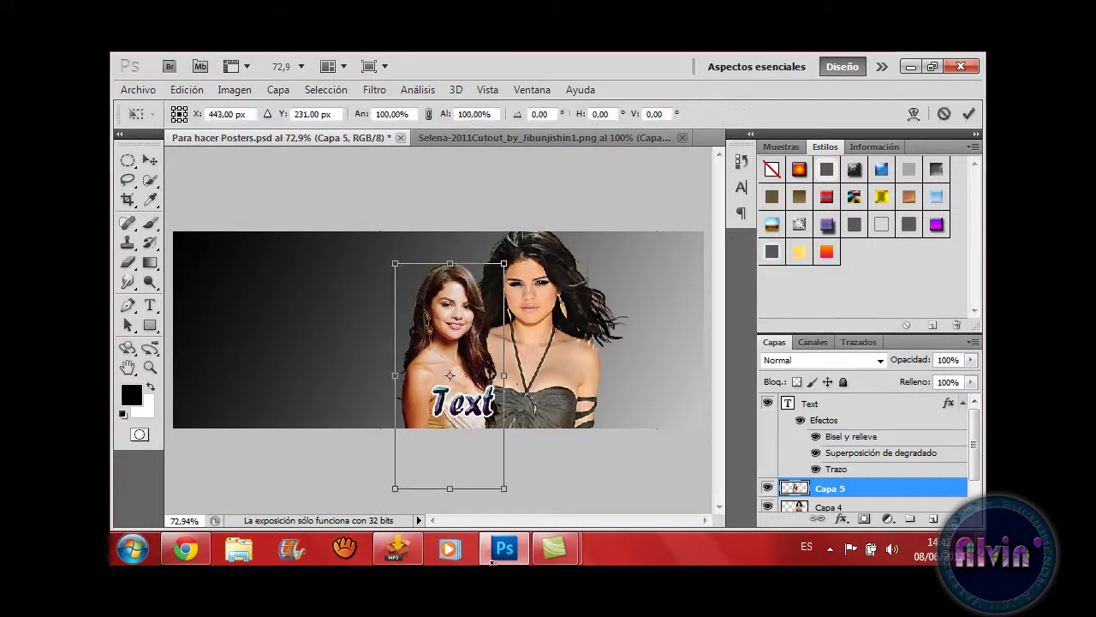
pyautogui.moveTo(343, 202); pyautogui.dragTo(326, 140)
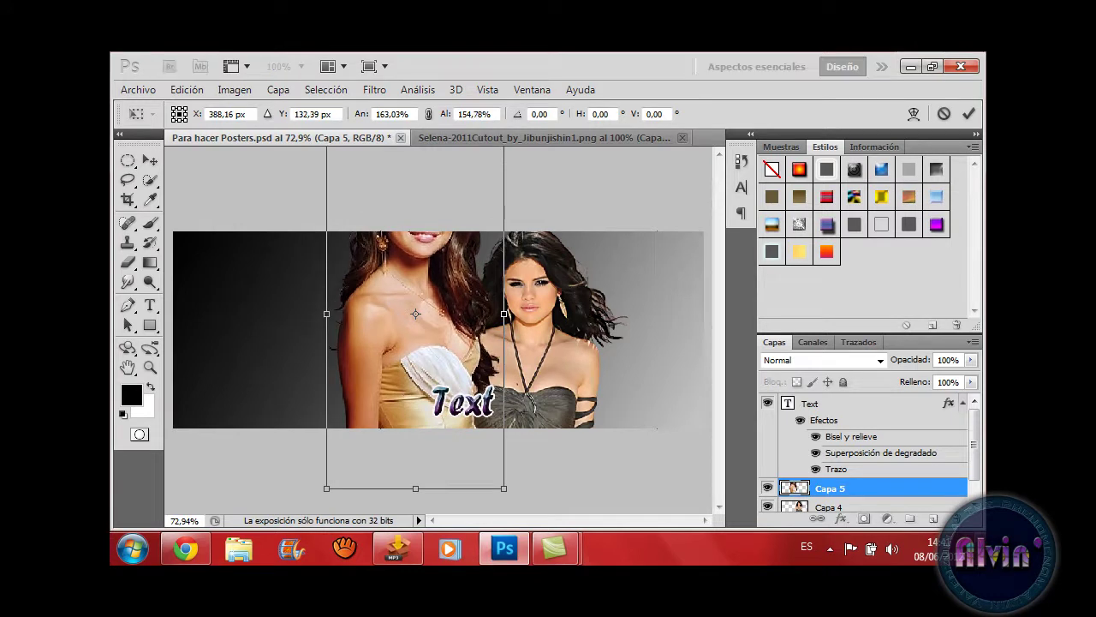
pyautogui.moveTo(428, 319); pyautogui.dragTo(447, 364)
pyautogui.press('Return')
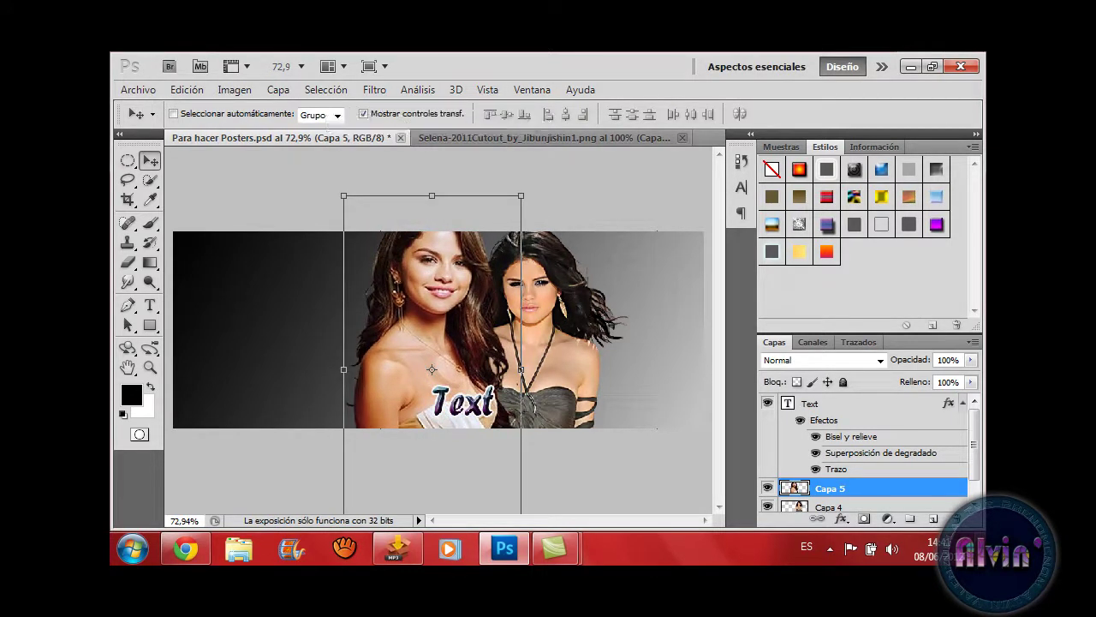
# - Move layer Capa 5 below Capa 4 and close the Selena-2011Cutout_by_Jibunjishin1.png document
pyautogui.scroll(-1, 974, 450)
pyautogui.moveTo(829, 474); pyautogui.dragTo(829, 504)
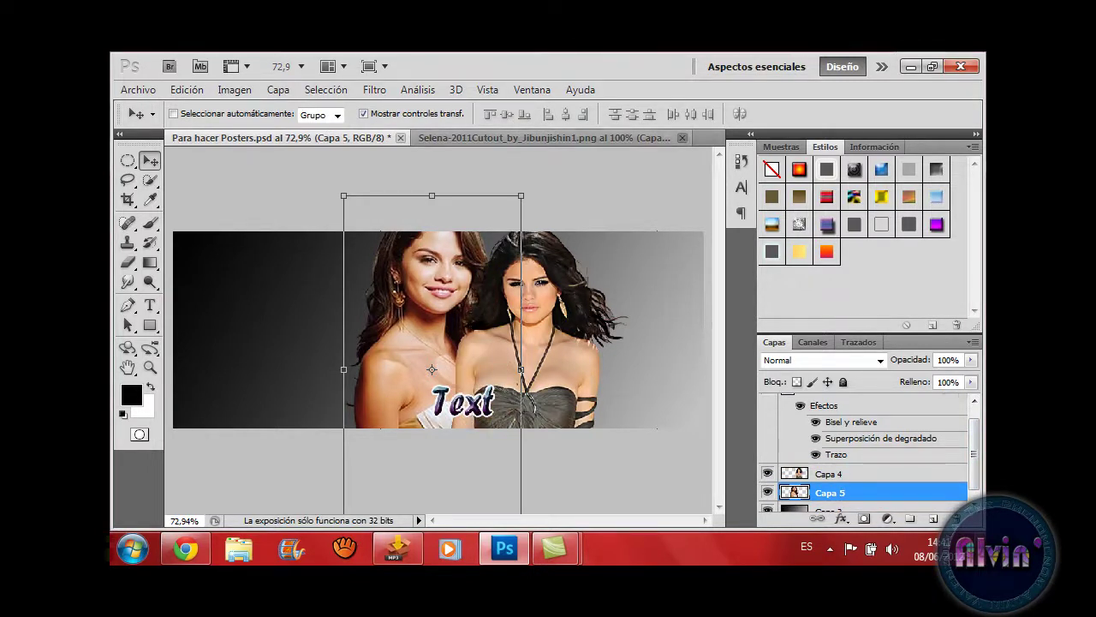
pyautogui.click(682, 138)
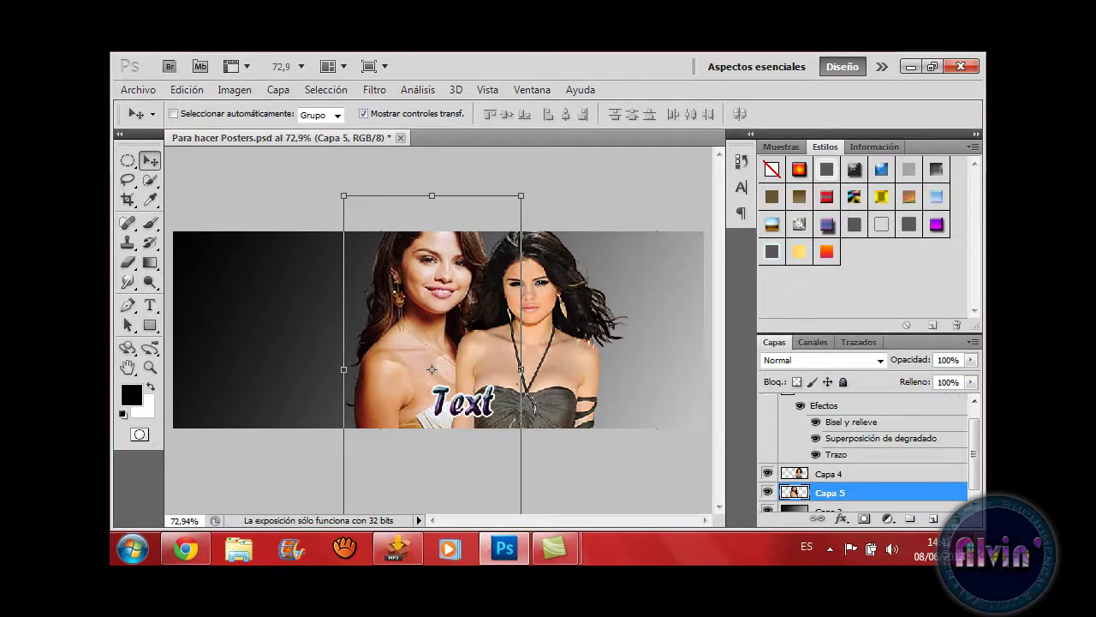
# - Open the beanie render Selena23.png from the Descargas folder
pyautogui.hotkey('ctrl', 'o')
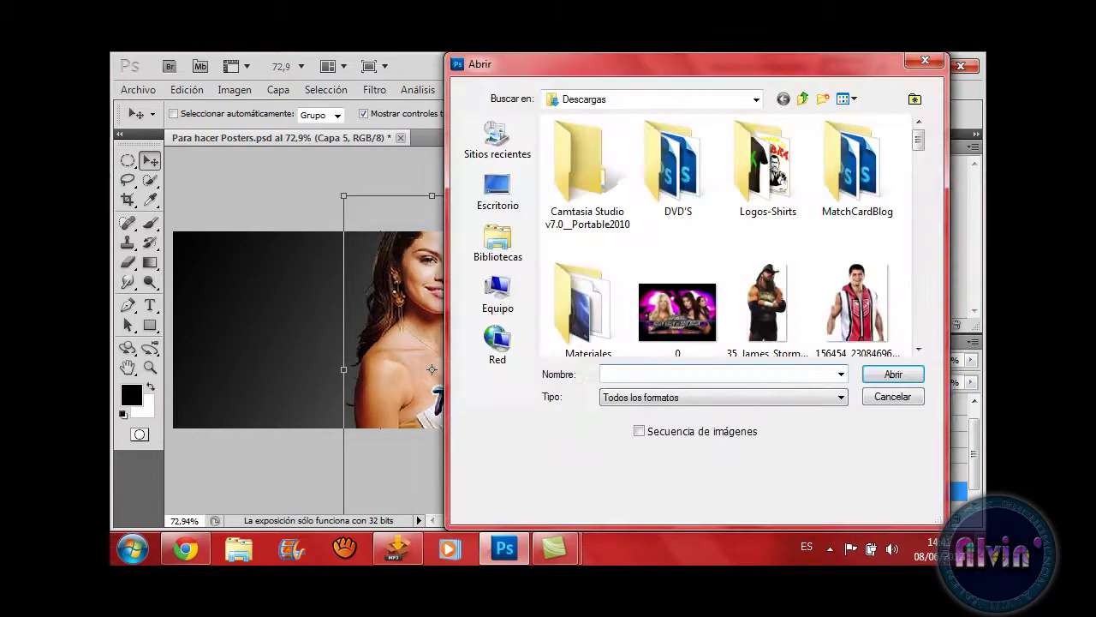
pyautogui.click(768, 307)
pyautogui.press('Down')
pyautogui.press('Down')
pyautogui.press('Down')
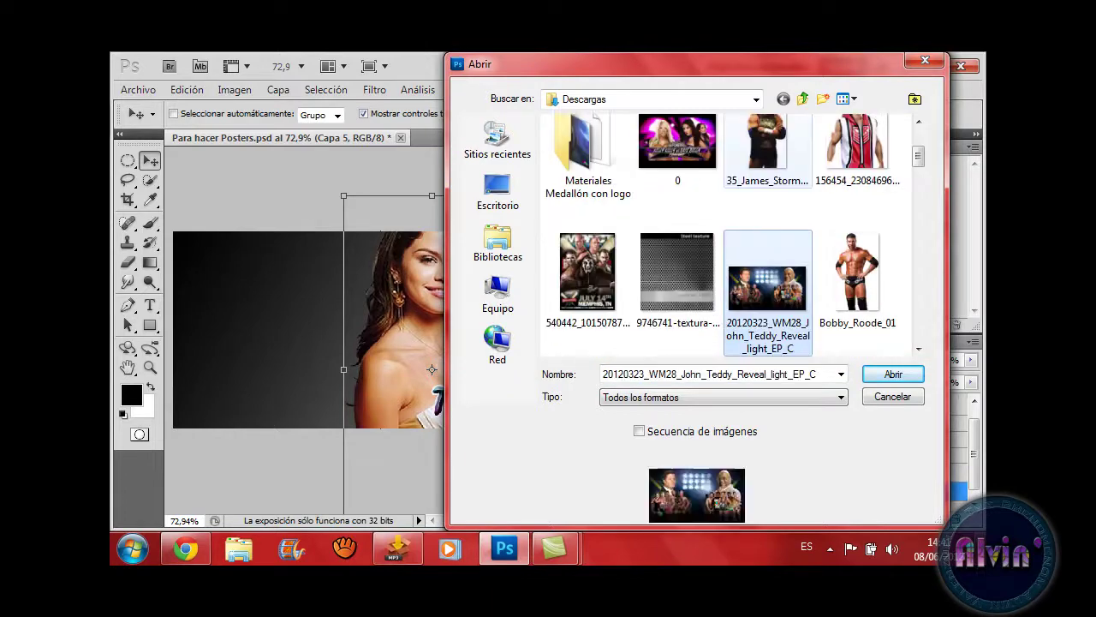
pyautogui.press('Down')
pyautogui.press('Down')
pyautogui.press('Down')
pyautogui.press('Down')
pyautogui.press('Down')
pyautogui.press('Down')
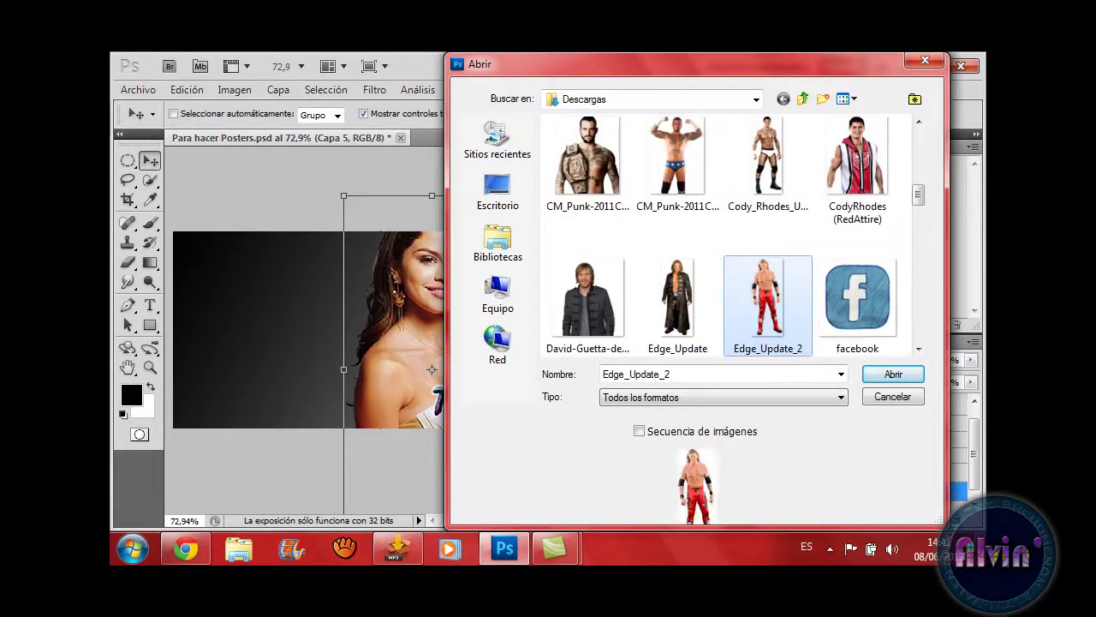
pyautogui.press('Left')
pyautogui.press('Left')
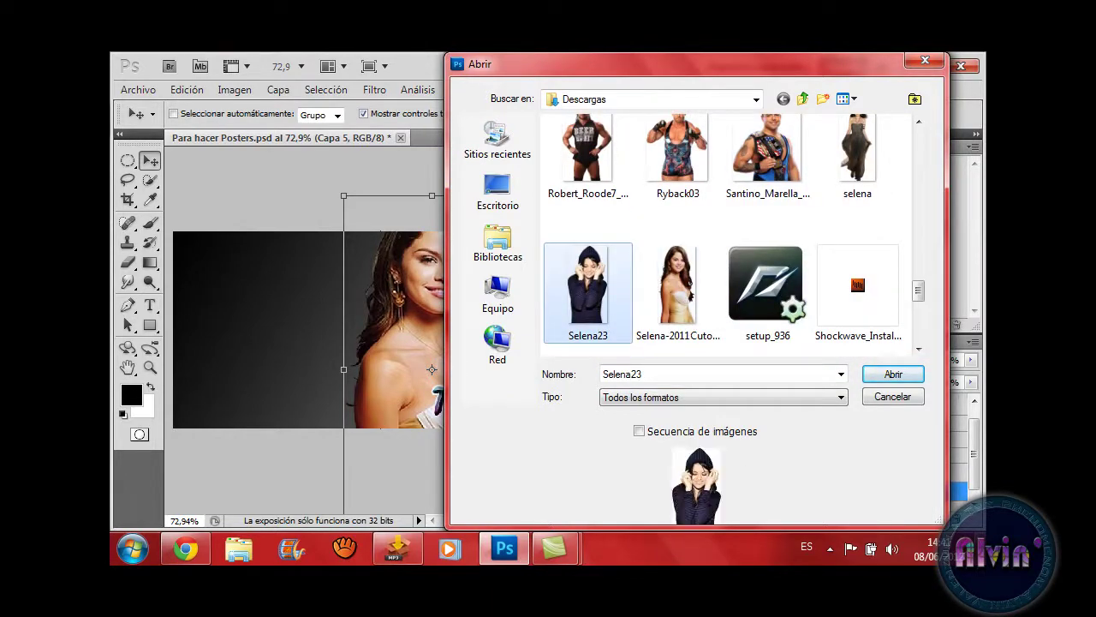
pyautogui.press('Escape')
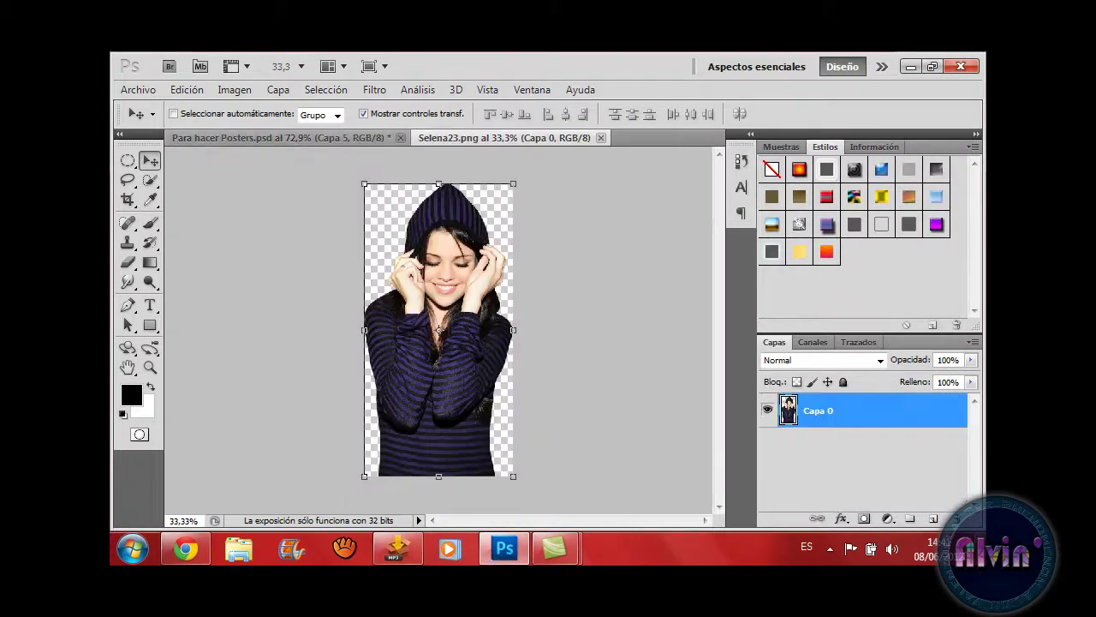
# - Return to the poster, move the Capa 4 render to the canvas's right edge and enlarge it slightly
pyautogui.moveTo(440, 334); pyautogui.dragTo(282, 138)
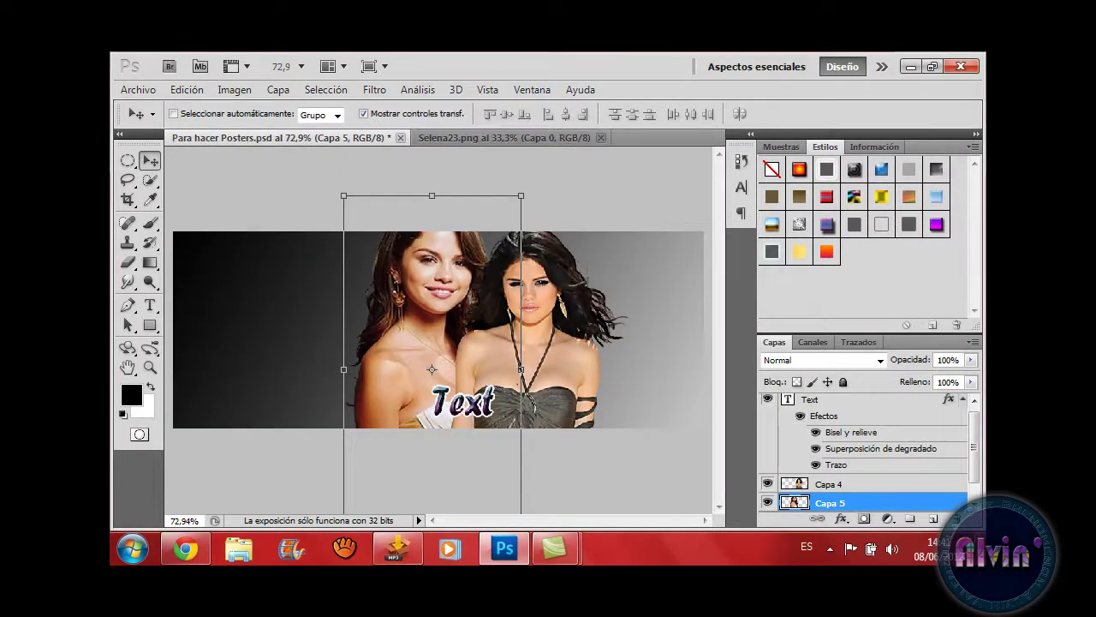
pyautogui.click(829, 485)
pyautogui.moveTo(548, 359); pyautogui.dragTo(623, 347)
pyautogui.moveTo(454, 211); pyautogui.dragTo(420, 163)
pyautogui.moveTo(575, 334); pyautogui.dragTo(606, 384)
pyautogui.moveTo(452, 213); pyautogui.dragTo(432, 173)
pyautogui.press('Return')
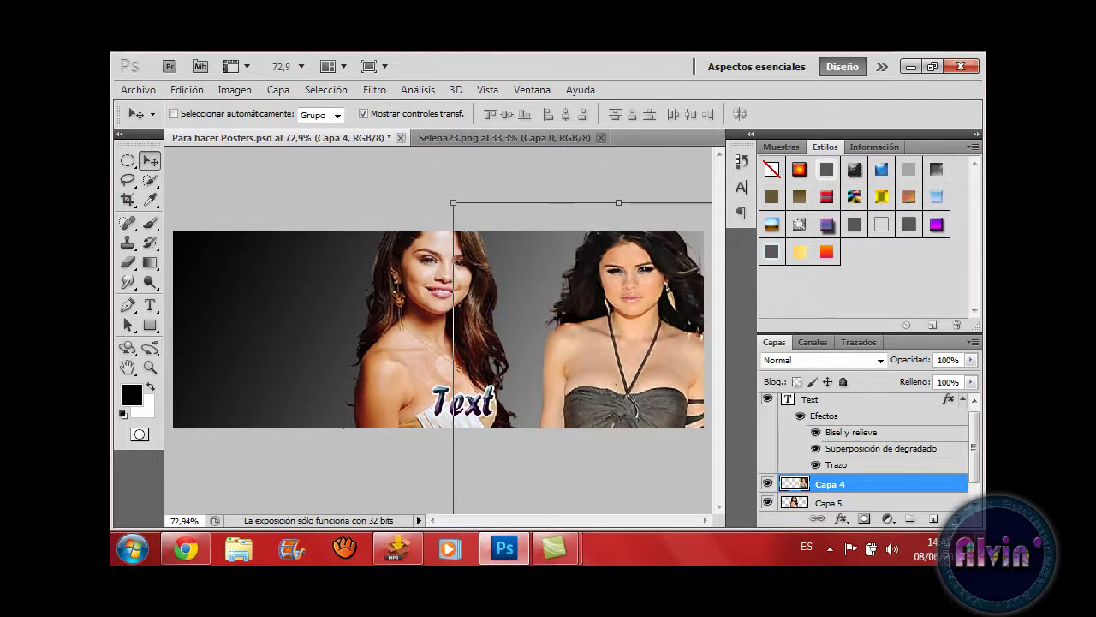
# - Bring the Selena23.png render into the poster and move it onto the canvas between the other two renders
pyautogui.click(505, 137)
pyautogui.moveTo(441, 291); pyautogui.dragTo(512, 366)
pyautogui.moveTo(599, 343); pyautogui.dragTo(133, 278)
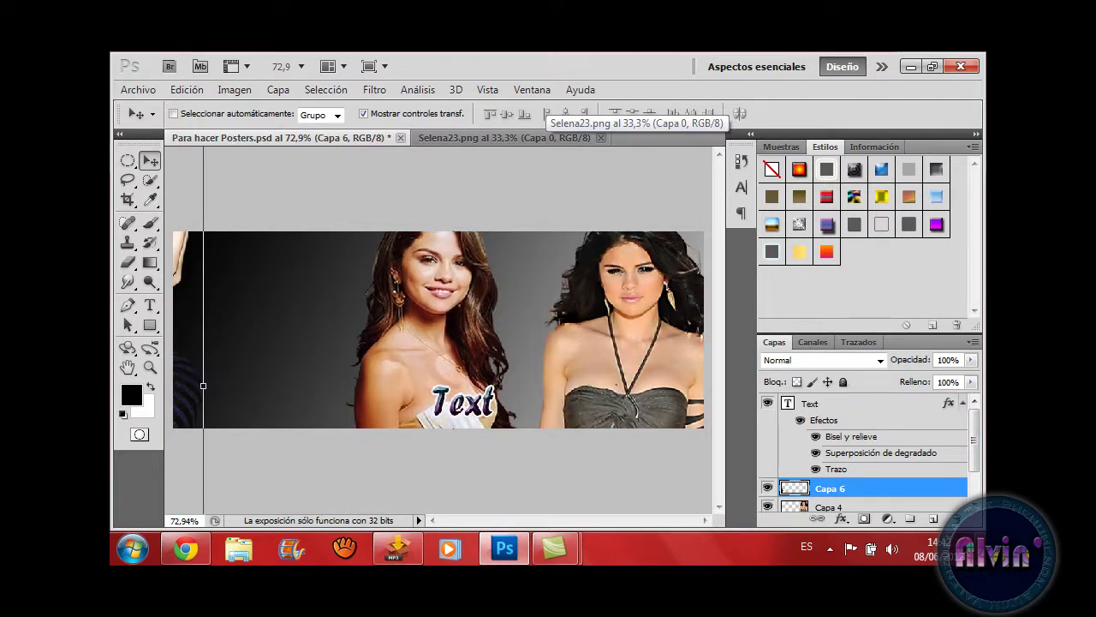
pyautogui.moveTo(40, 360); pyautogui.dragTo(517, 484)
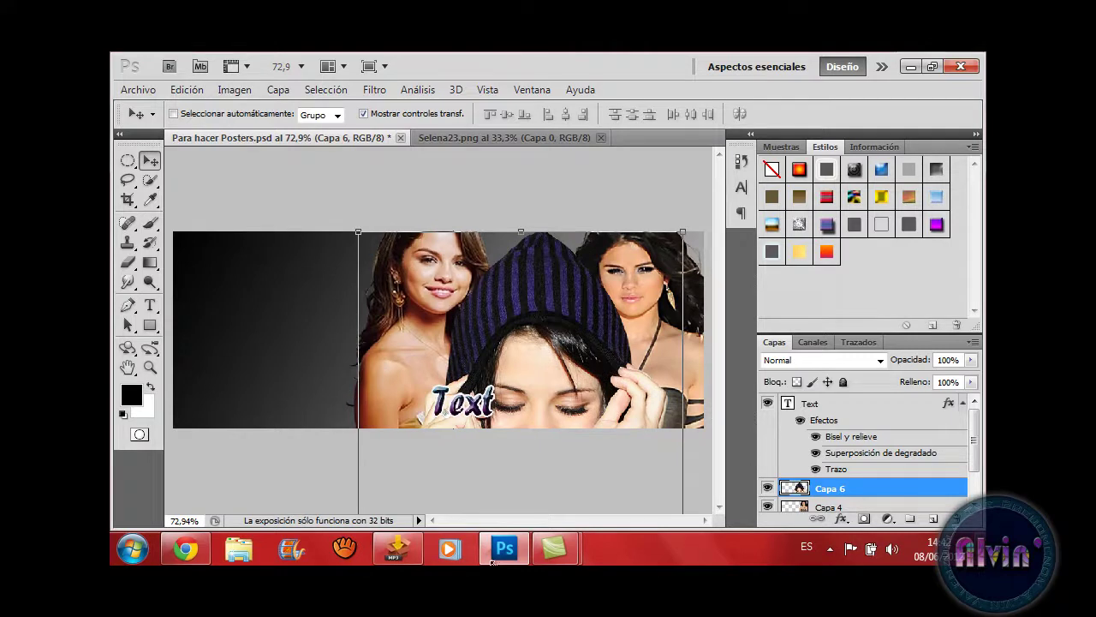
# - Scale the Capa 6 beanie render to about 58% by 54% and position it centered between the other two renders
pyautogui.moveTo(358, 231); pyautogui.dragTo(412, 437)
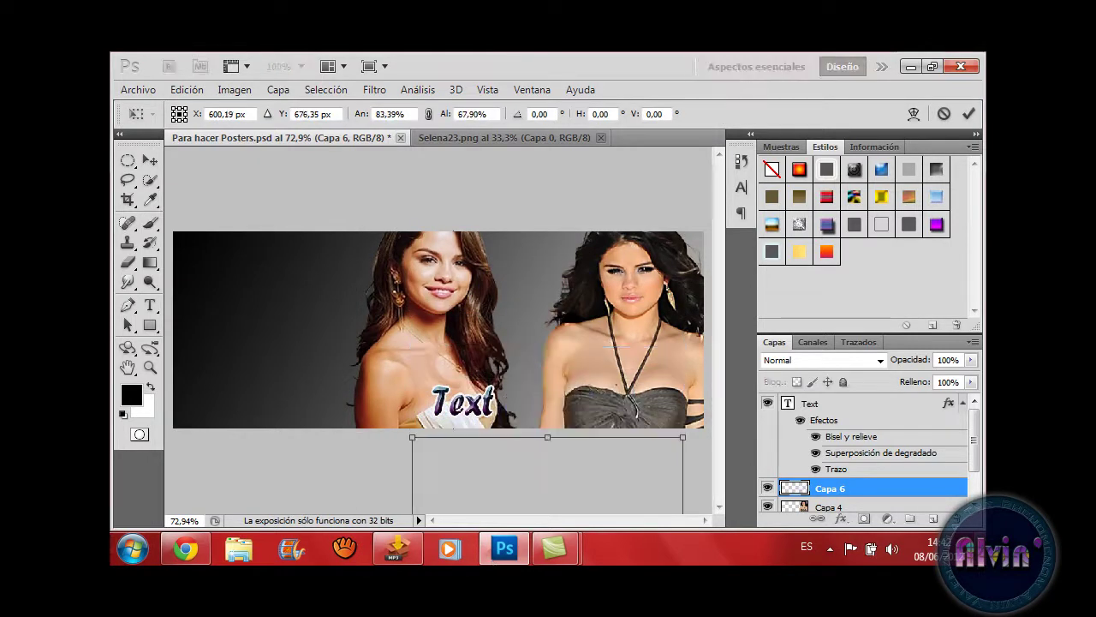
pyautogui.moveTo(514, 484); pyautogui.dragTo(513, 328)
pyautogui.moveTo(411, 281); pyautogui.dragTo(503, 427)
pyautogui.moveTo(566, 480); pyautogui.dragTo(516, 336)
pyautogui.moveTo(542, 428); pyautogui.dragTo(543, 415)
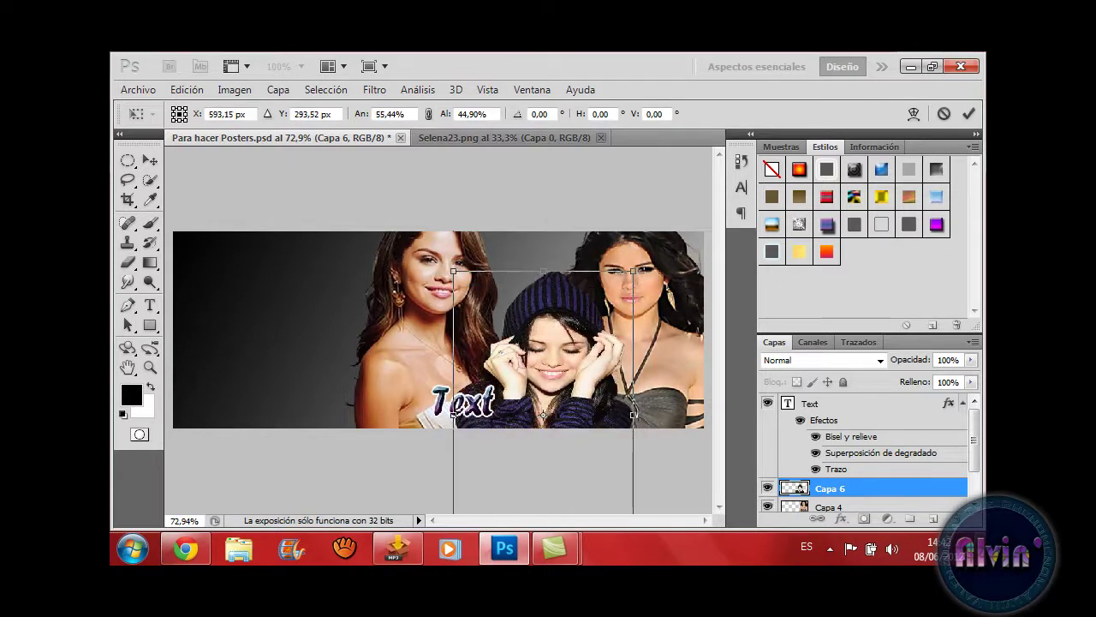
pyautogui.moveTo(454, 271); pyautogui.dragTo(444, 212)
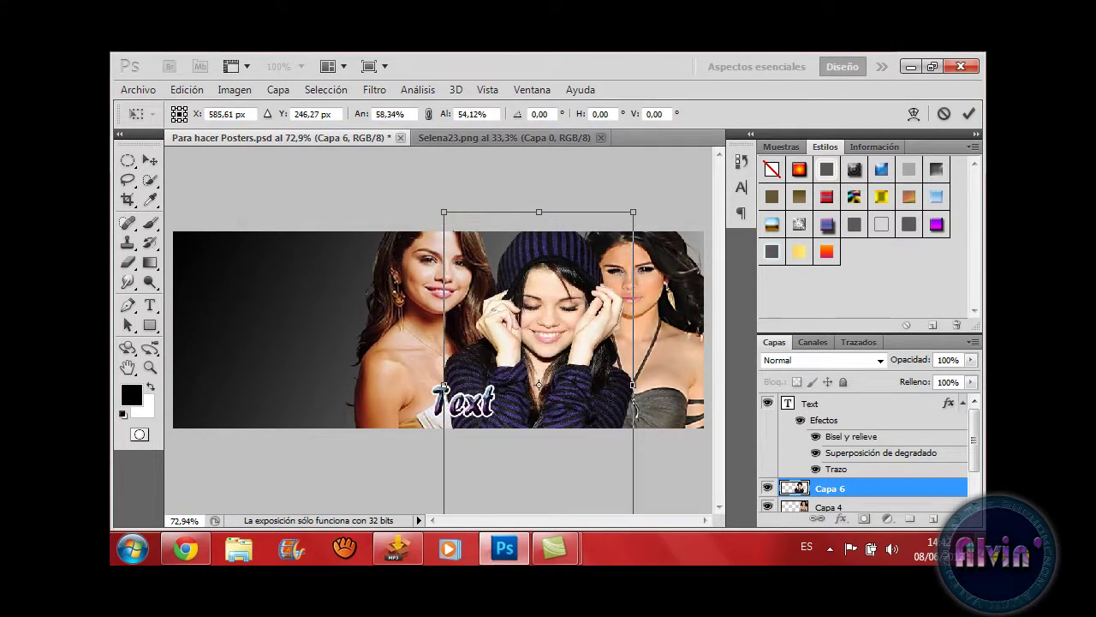
pyautogui.moveTo(531, 343); pyautogui.dragTo(516, 328)
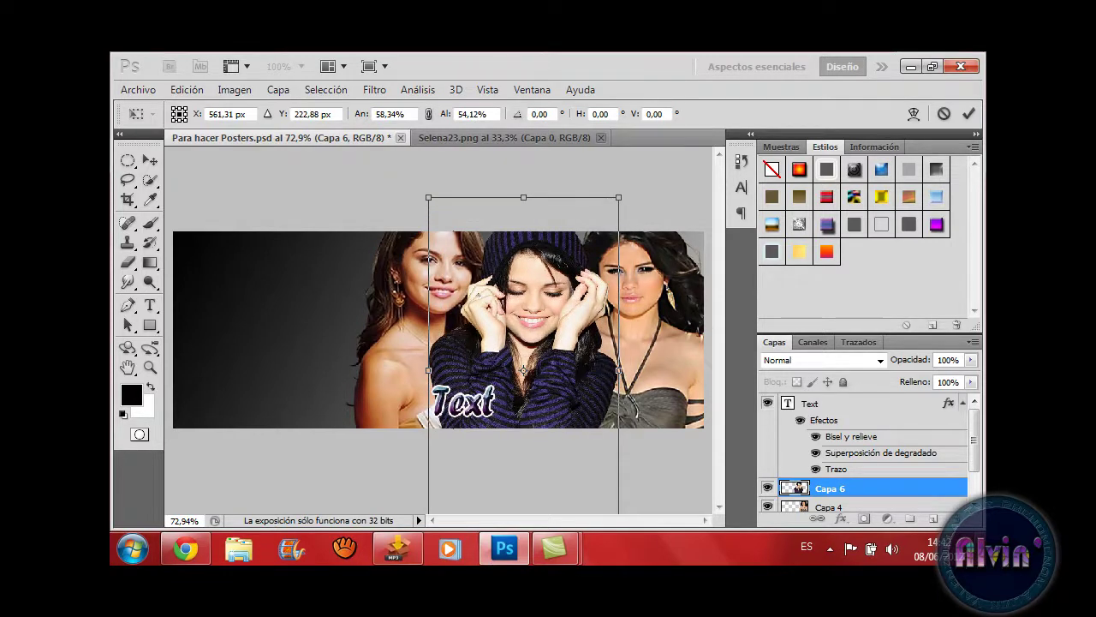
pyautogui.press('Return')
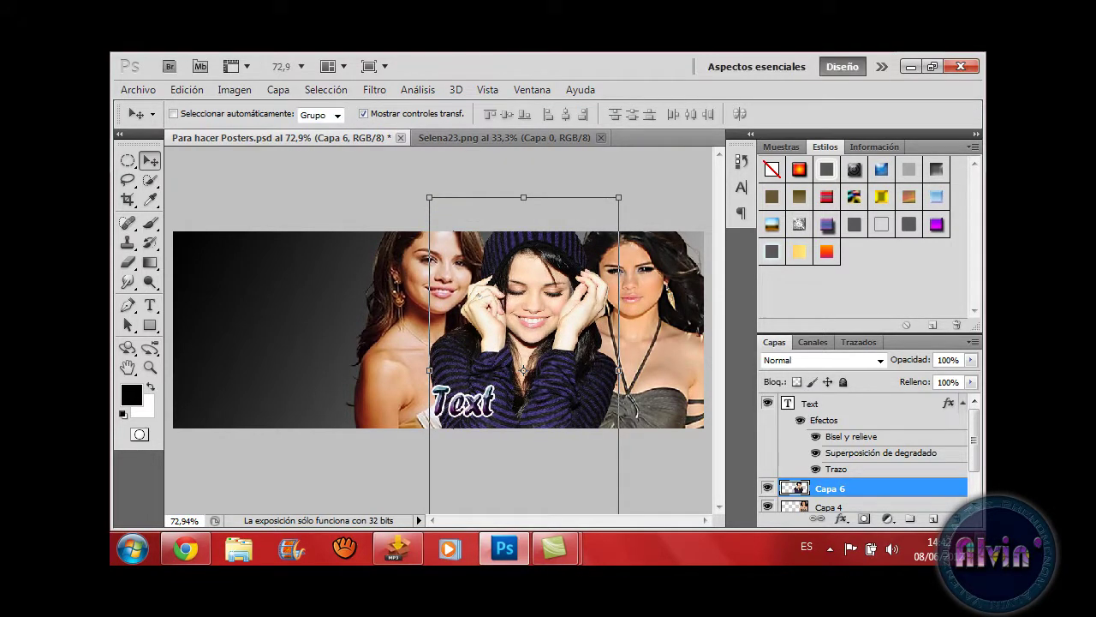
# - Select background layer Capa 3 and change the Gradient tool's light blue starting color stop to dark violet
pyautogui.click(866, 404)
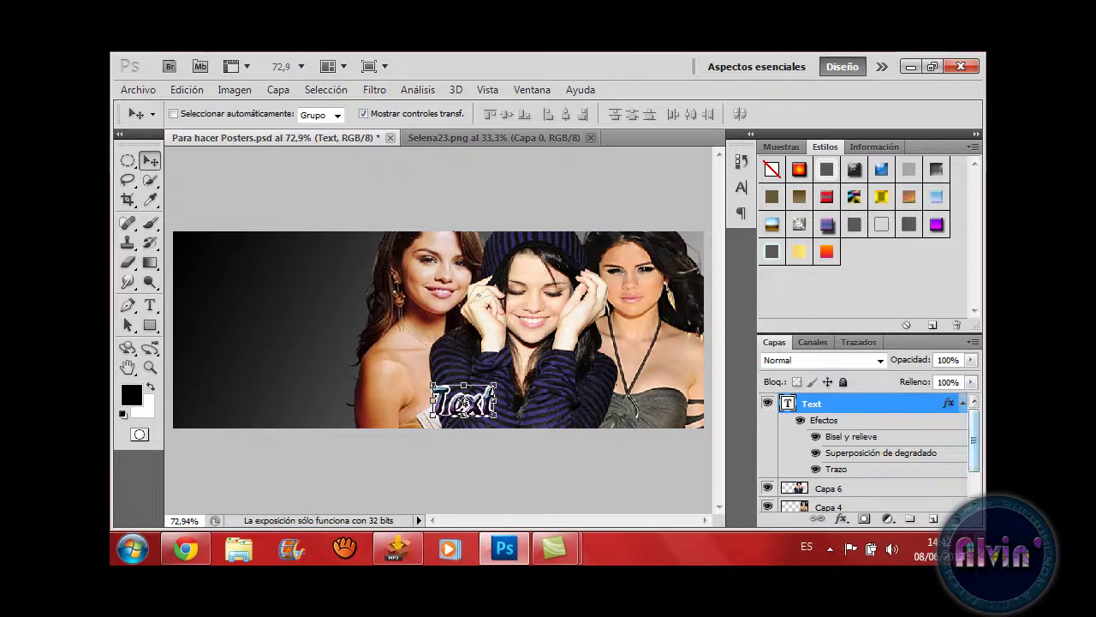
pyautogui.moveTo(974, 440); pyautogui.dragTo(973, 464)
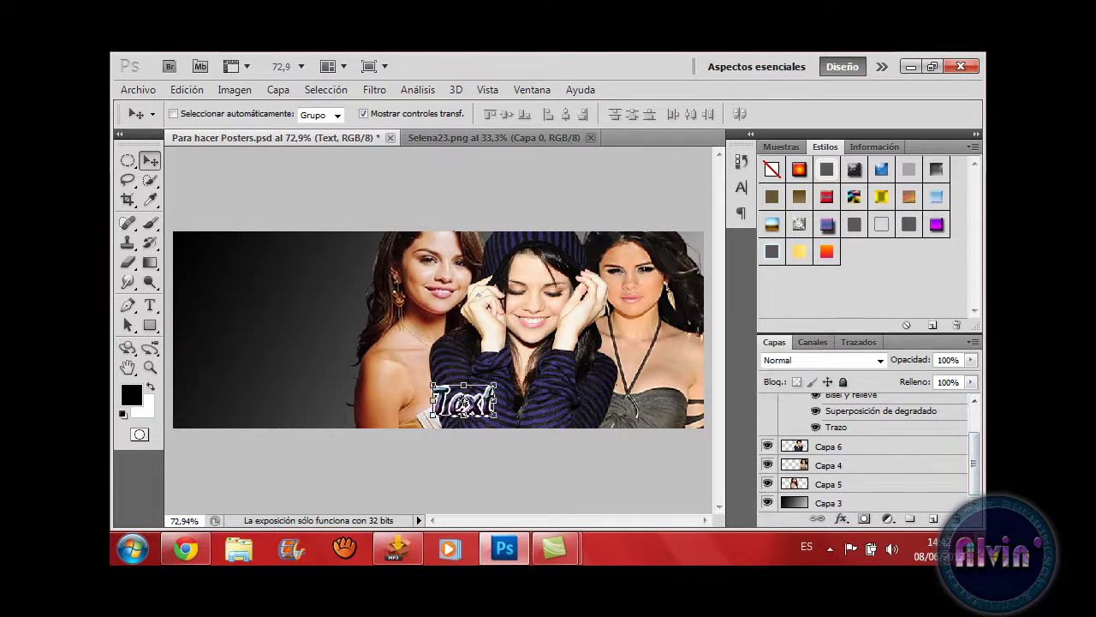
pyautogui.keyDown('shift'); pyautogui.click(857, 502); pyautogui.keyUp('shift')
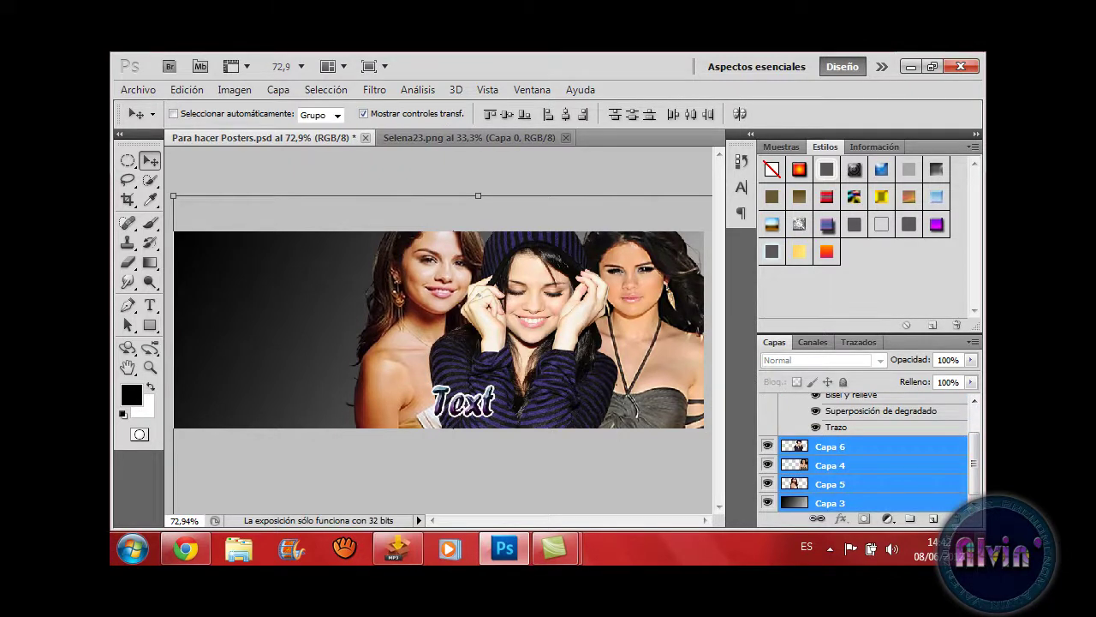
pyautogui.click(857, 503)
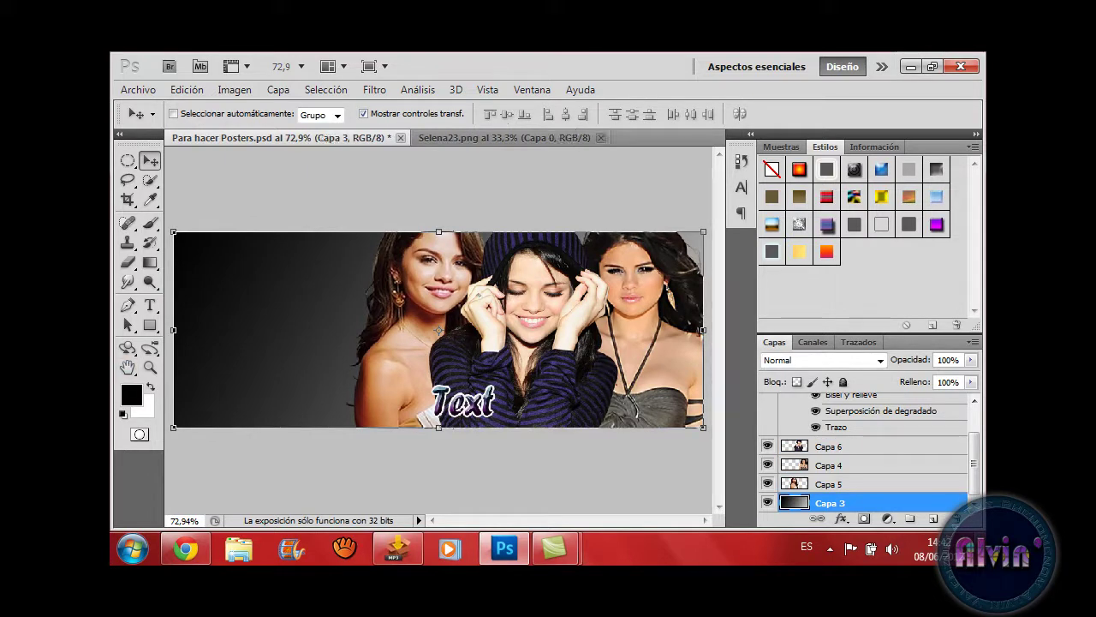
pyautogui.click(150, 262)
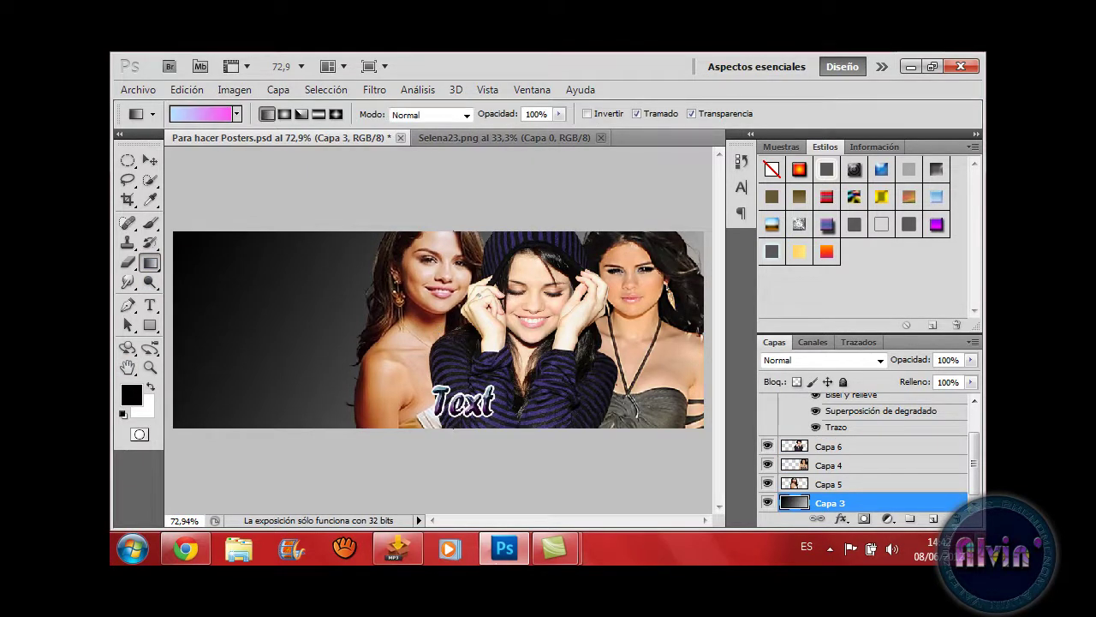
pyautogui.click(203, 114)
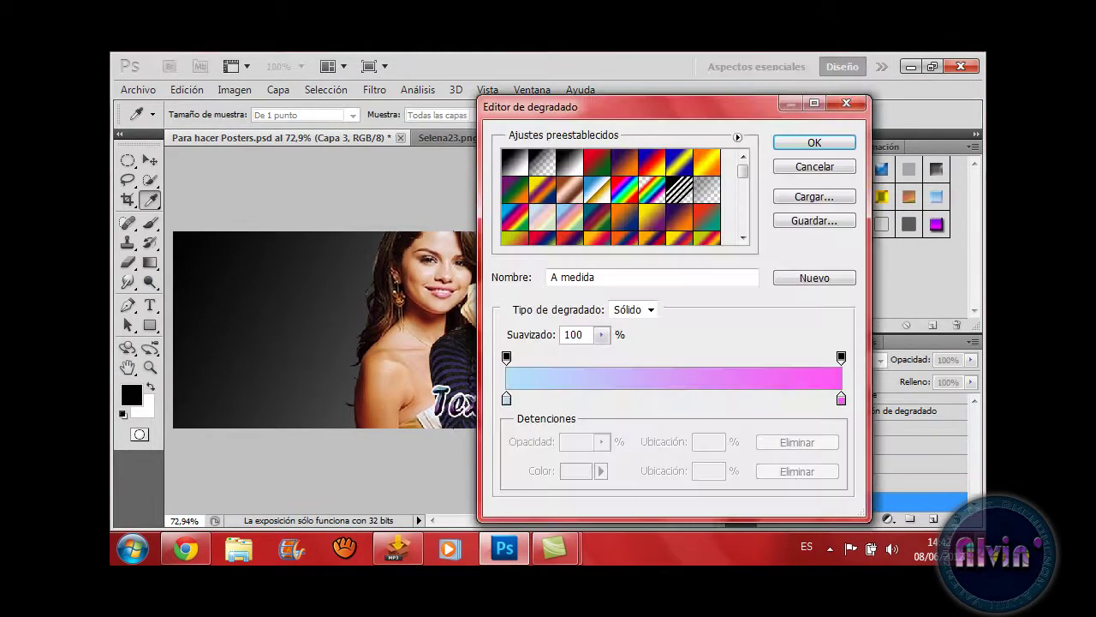
pyautogui.click(506, 399)
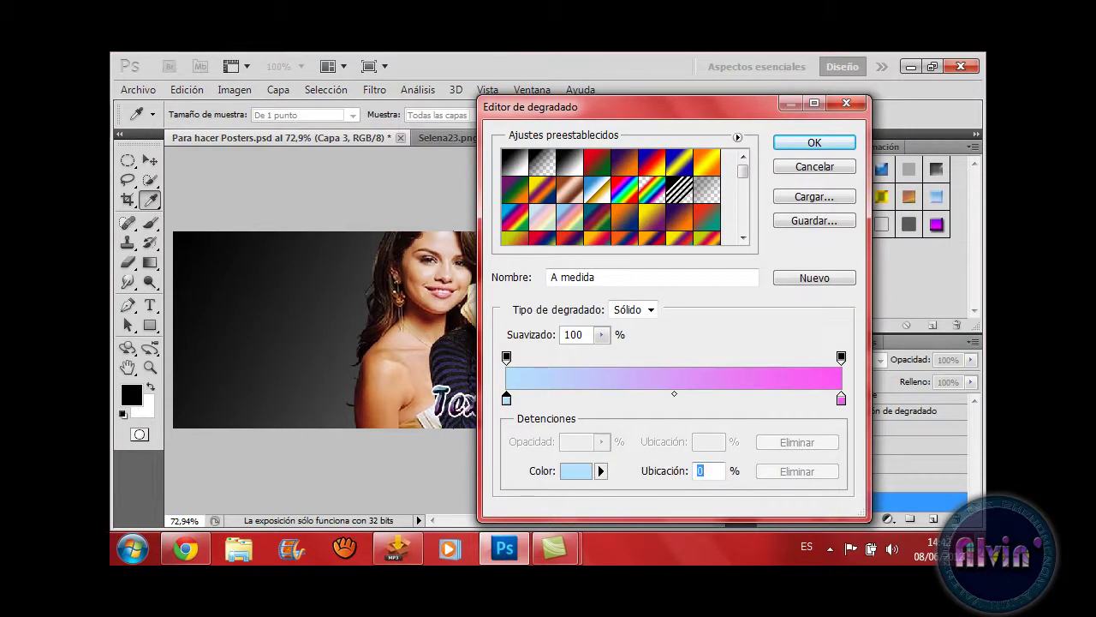
pyautogui.click(500, 563)
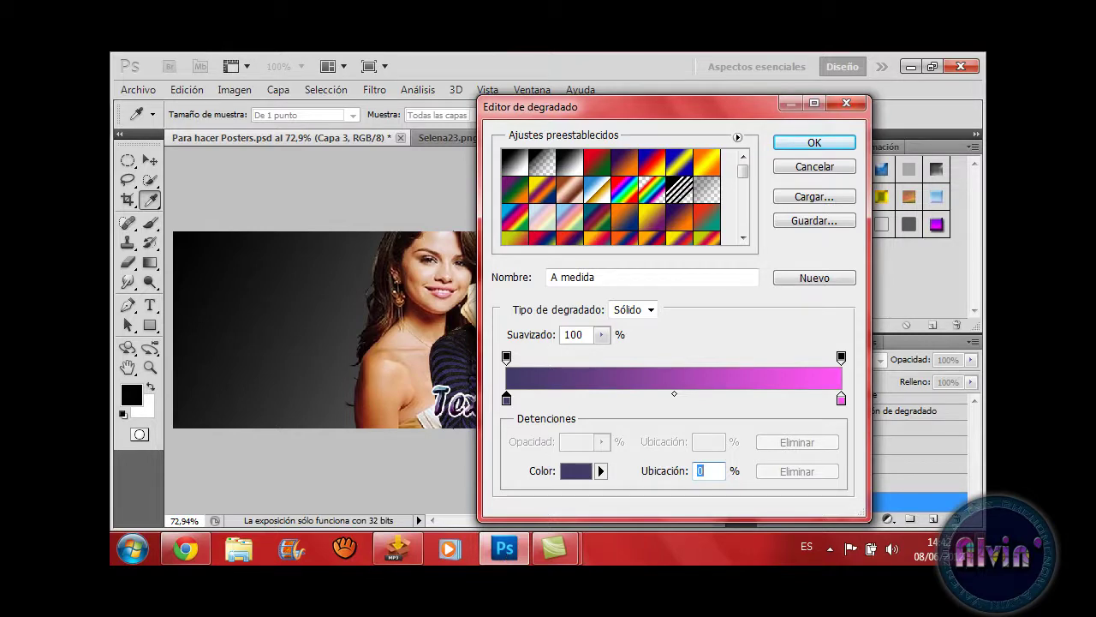
pyautogui.press('Return')
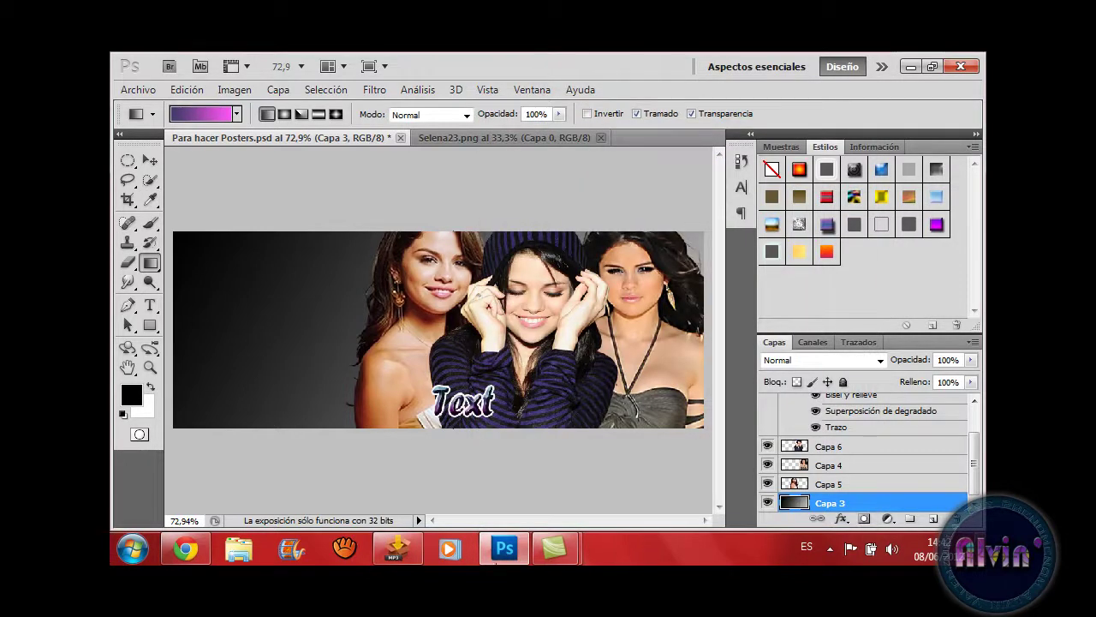
# - Fill Capa 3 with the violet-to-pink gradient, redrawing it until dark violet covers the left part and pink the right
pyautogui.moveTo(267, 269); pyautogui.dragTo(635, 427)
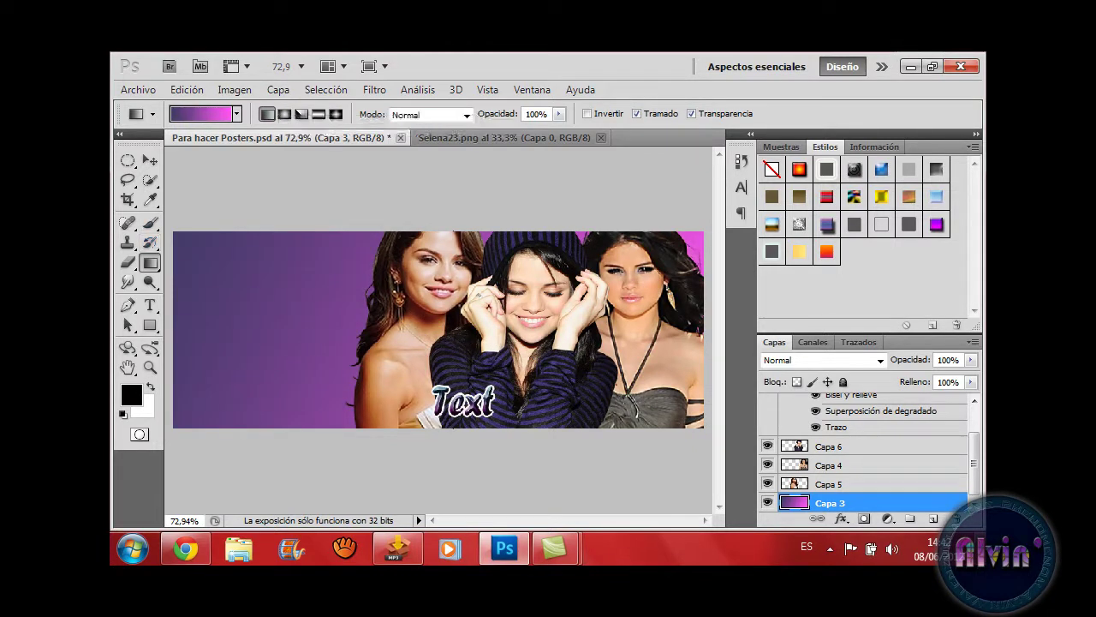
pyautogui.moveTo(553, 461); pyautogui.dragTo(204, 232)
pyautogui.hotkey('ctrl', 'z')
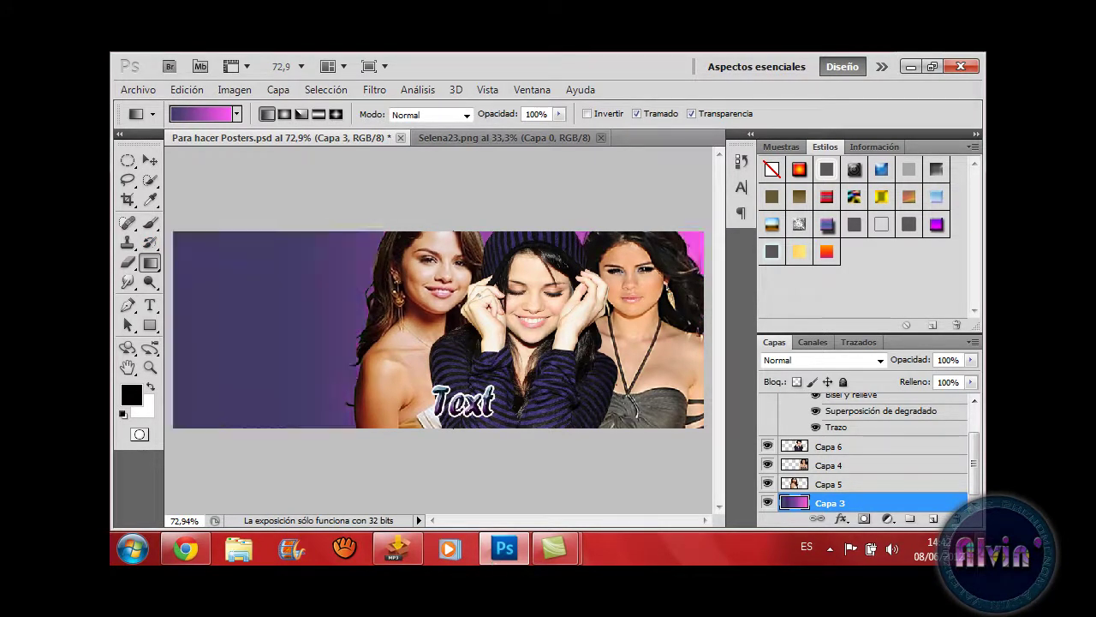
# - Undo the recent gradient fills on Capa 3
pyautogui.hotkey('ctrl', 'alt', 'z')
pyautogui.hotkey('ctrl', 'alt', 'z')
pyautogui.hotkey('ctrl', 'alt', 'z')
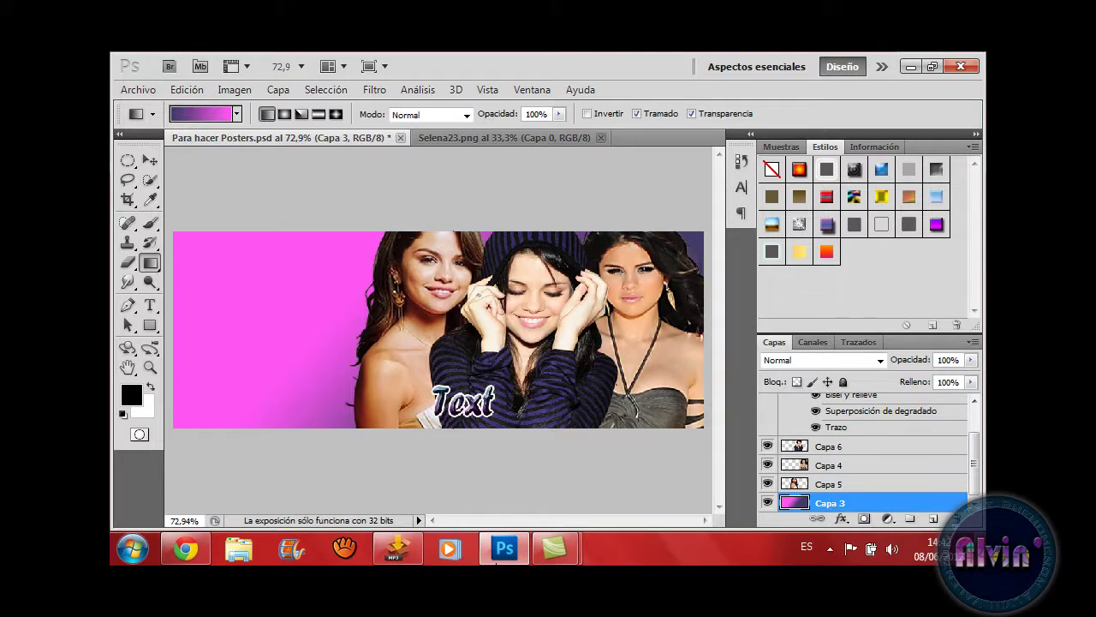
pyautogui.hotkey('ctrl', 'alt', 'z')
pyautogui.hotkey('ctrl', 'alt', 'z')
pyautogui.hotkey('ctrl', 'alt', 'z')
pyautogui.hotkey('ctrl', 'alt', 'z')
pyautogui.hotkey('ctrl', 'alt', 'z')
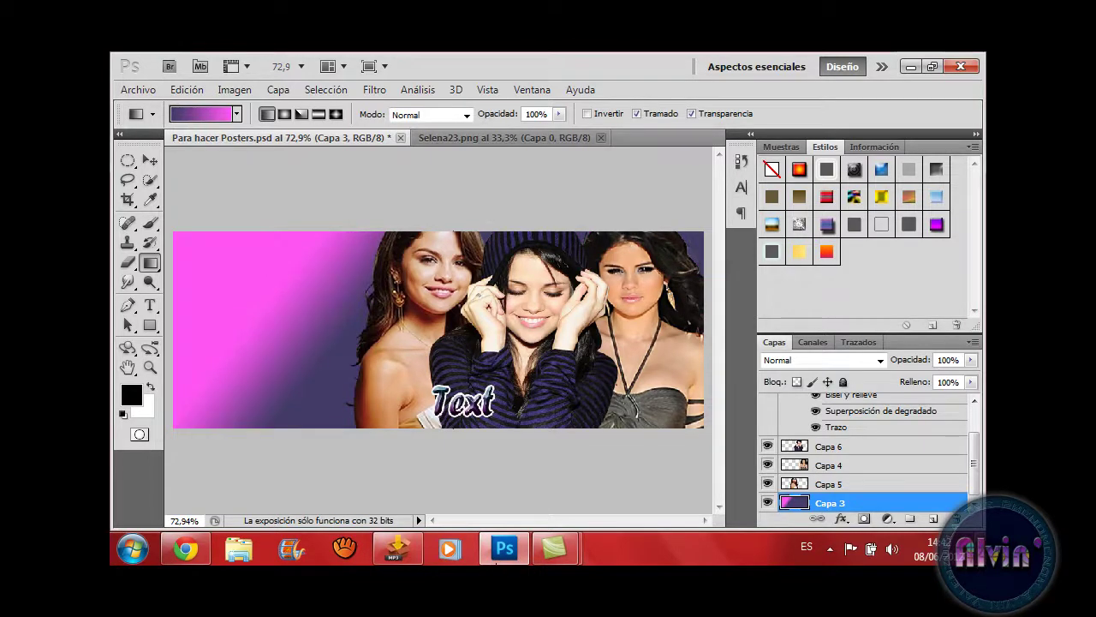
# - Redraw the Capa 3 gradient in several directions and step back to the diagonal version, dark violet at upper left blending to pink
pyautogui.moveTo(702, 342); pyautogui.dragTo(178, 343)
pyautogui.moveTo(705, 379); pyautogui.dragTo(414, 333)
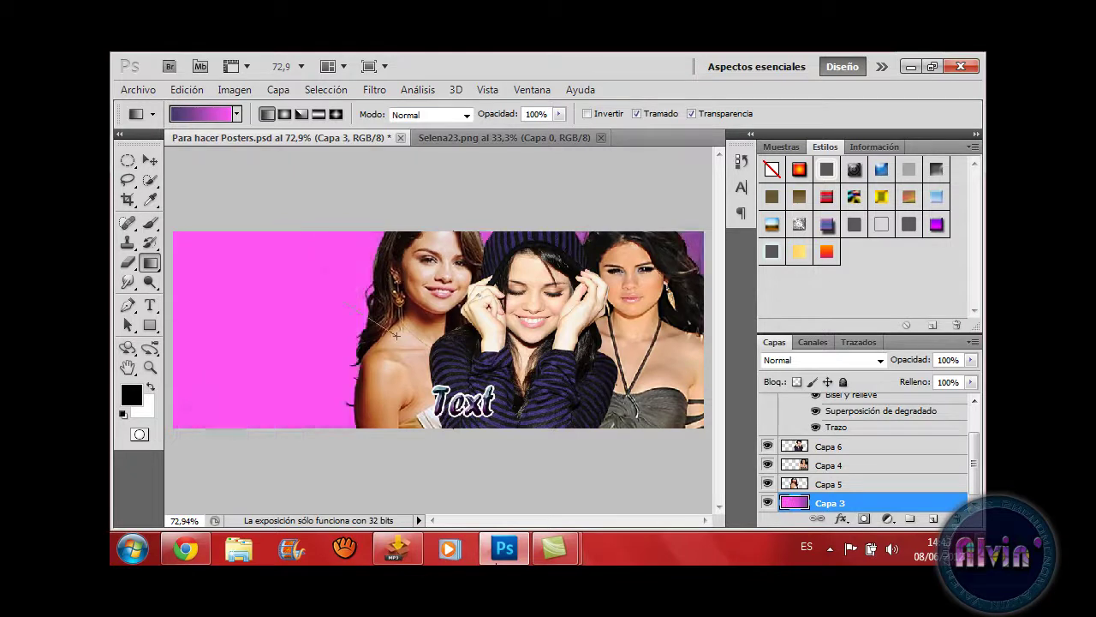
pyautogui.moveTo(358, 310); pyautogui.dragTo(360, 310)
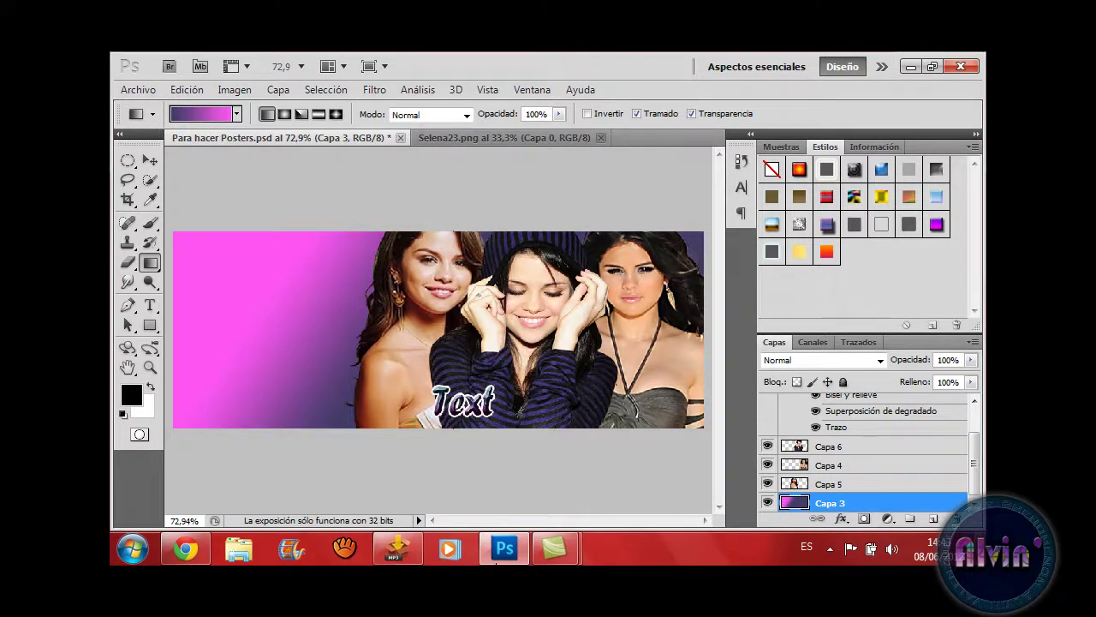
pyautogui.moveTo(480, 351); pyautogui.dragTo(668, 283)
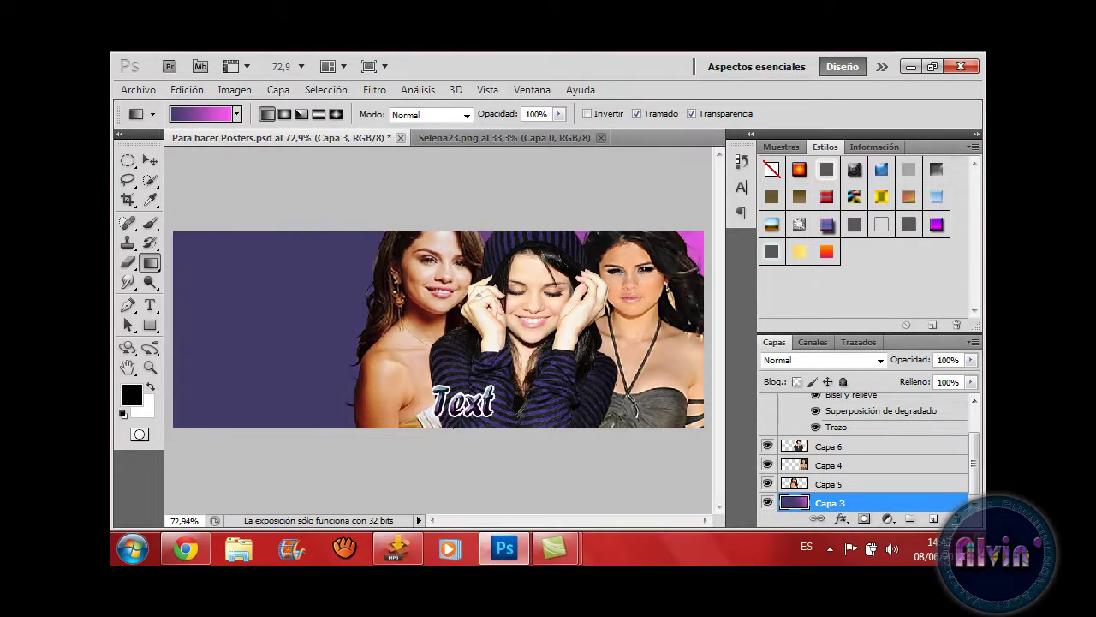
pyautogui.moveTo(390, 329); pyautogui.dragTo(182, 245)
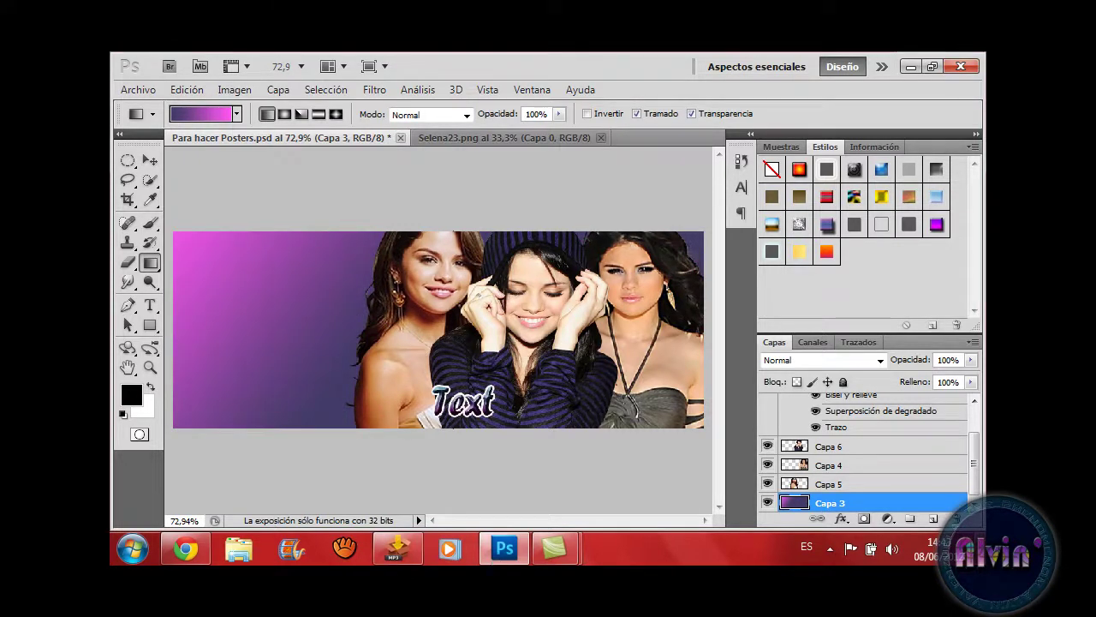
pyautogui.hotkey('ctrl', 'z')
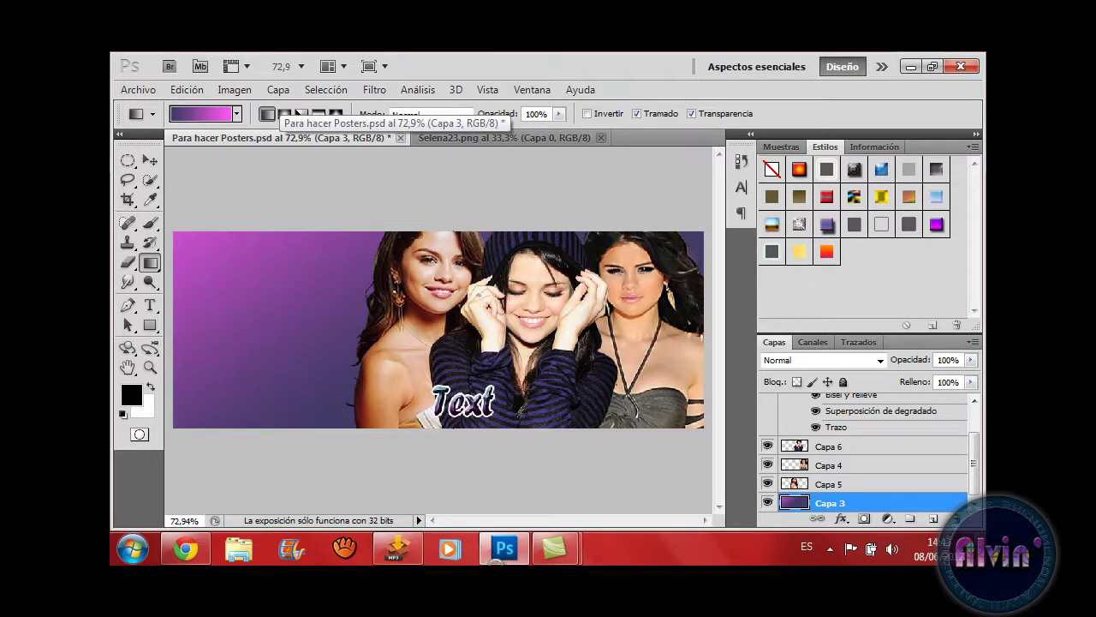
pyautogui.hotkey('ctrl', 'alt', 'z')
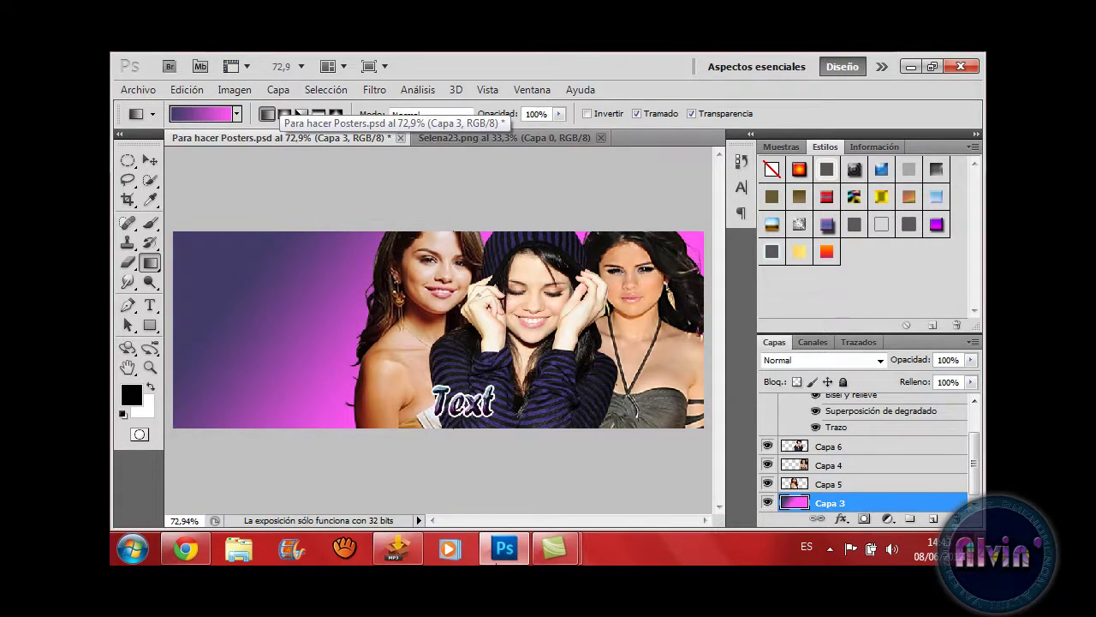
pyautogui.hotkey('ctrl', 'alt', 'z')
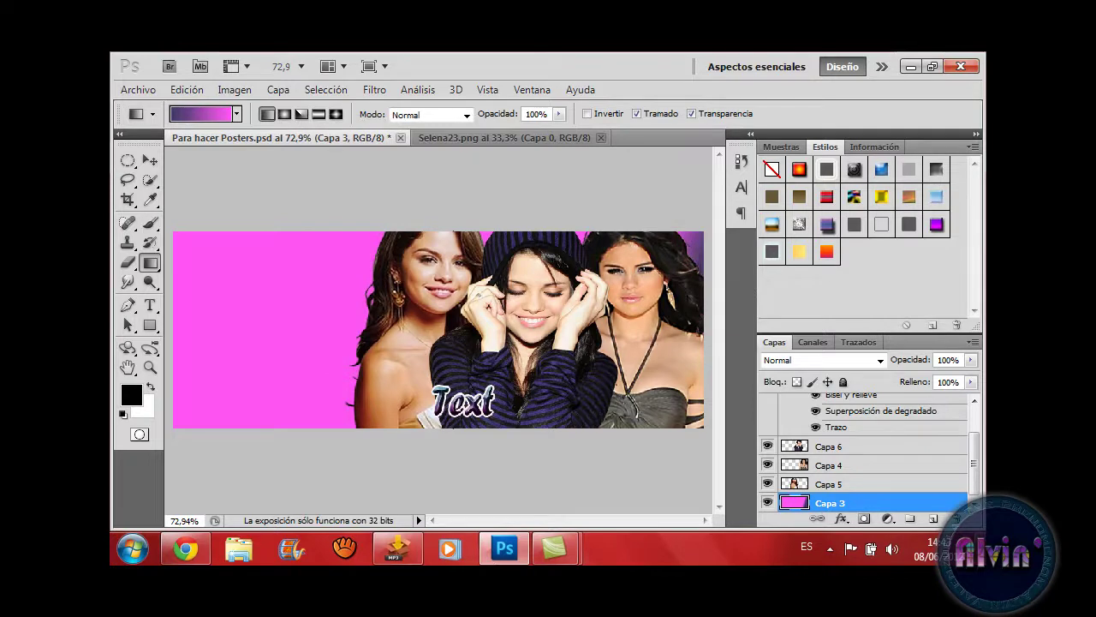
pyautogui.hotkey('ctrl', 'z')
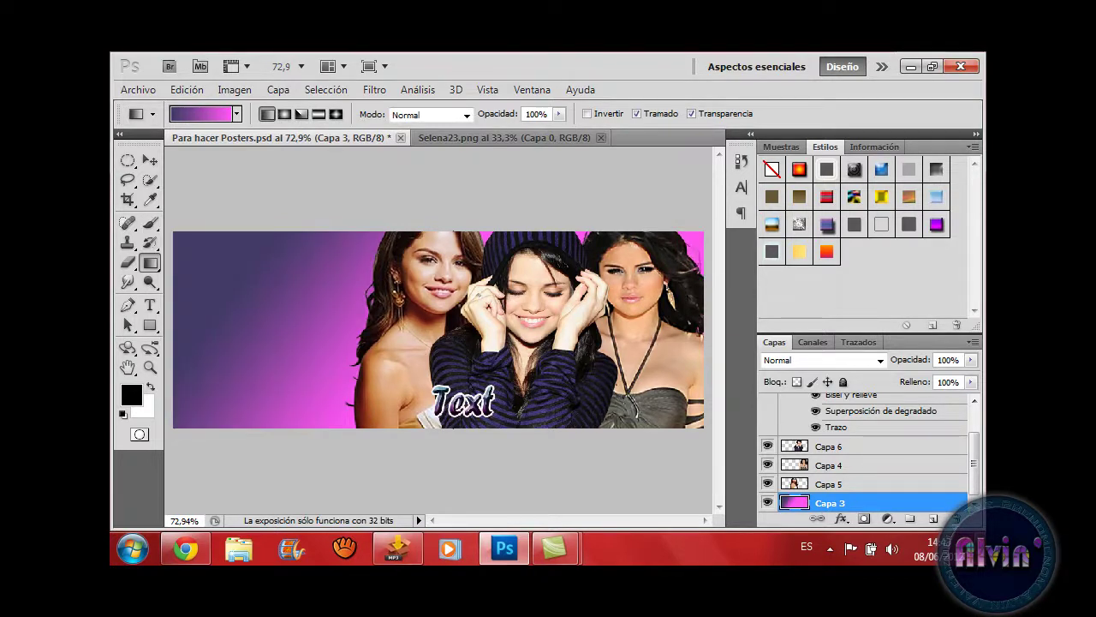
# - Duplicate the Capa 3 gradient, place the copy above the renders and below the Text layer, and collapse the Text layer's effects
pyautogui.press('v')
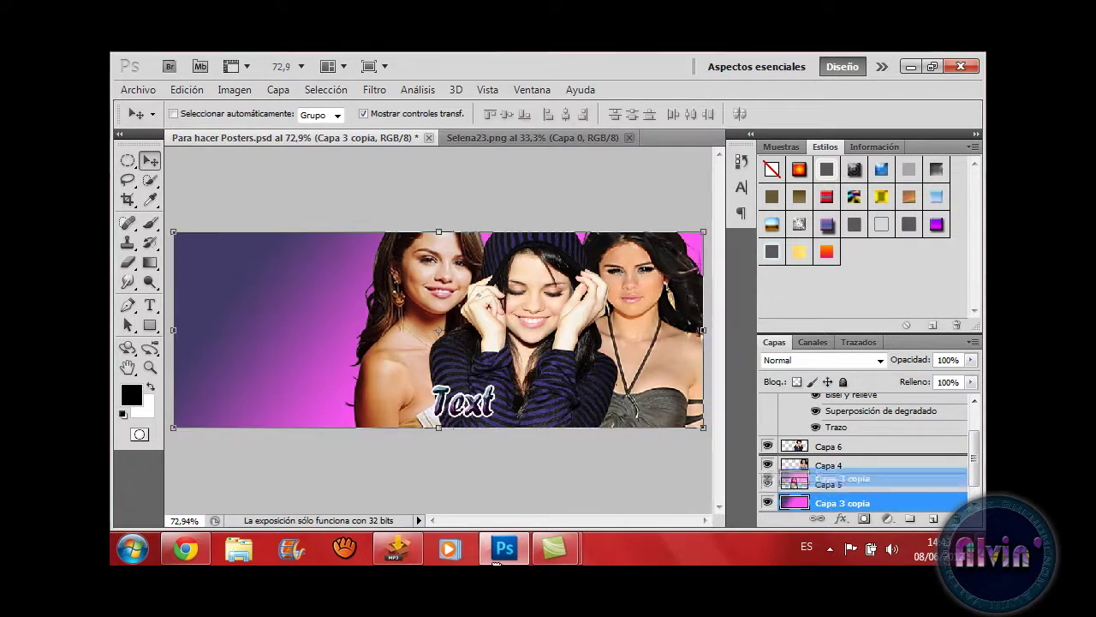
pyautogui.moveTo(844, 495)
pyautogui.mouseDown()
pyautogui.moveTo(843, 404)
pyautogui.moveTo(843, 496)
pyautogui.mouseUp()
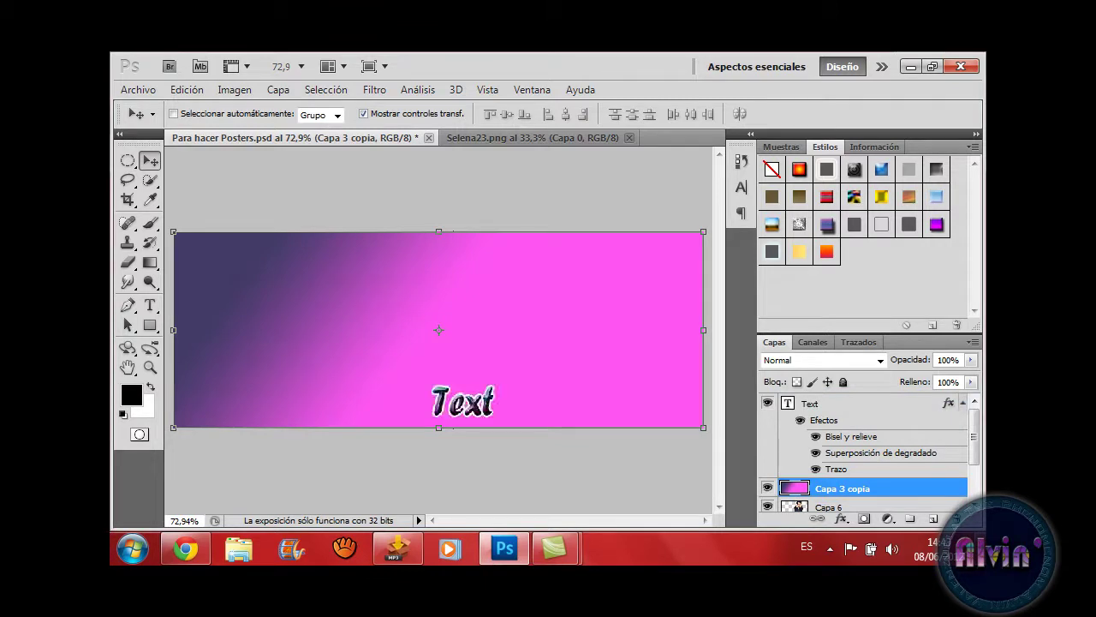
pyautogui.click(963, 403)
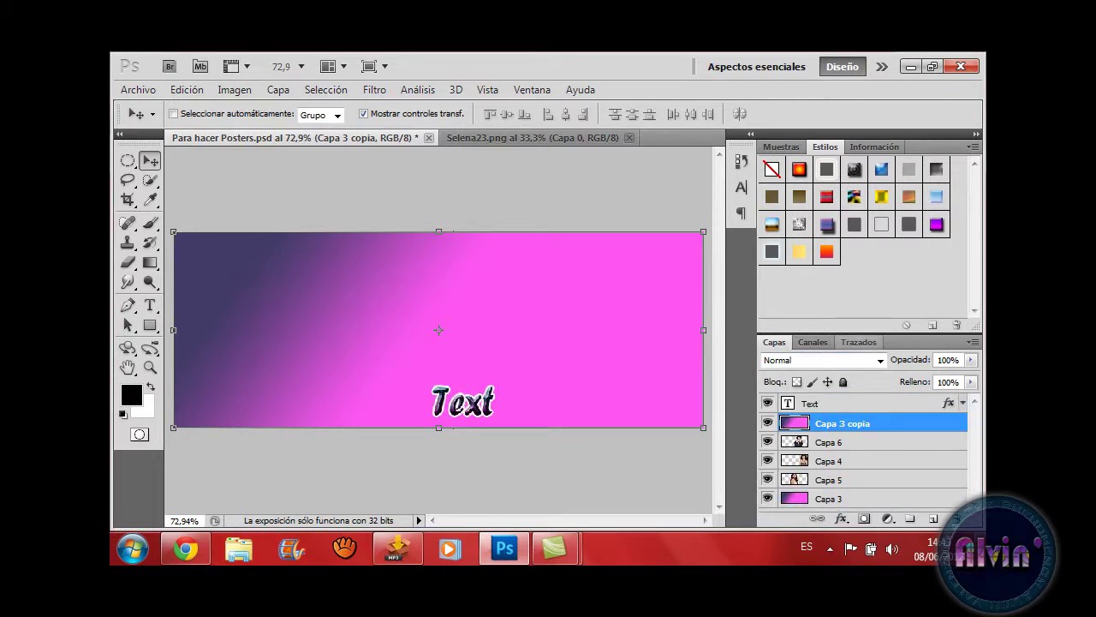
# - Set the Capa 3 copia layer's blend mode to Color and its opacity to 34%
pyautogui.click(879, 361)
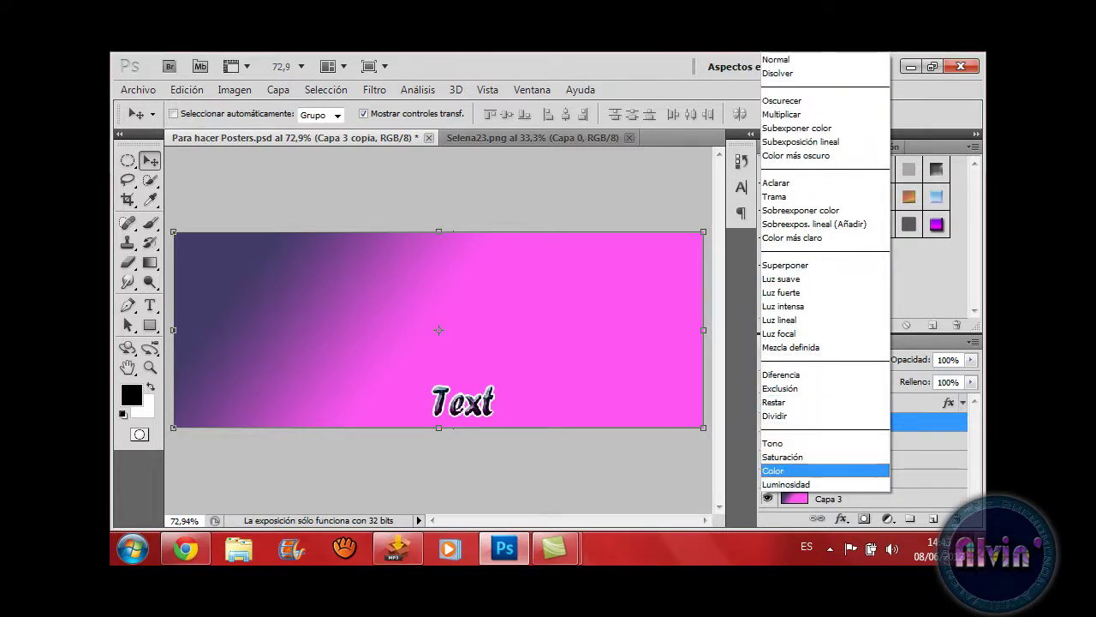
pyautogui.click(814, 470)
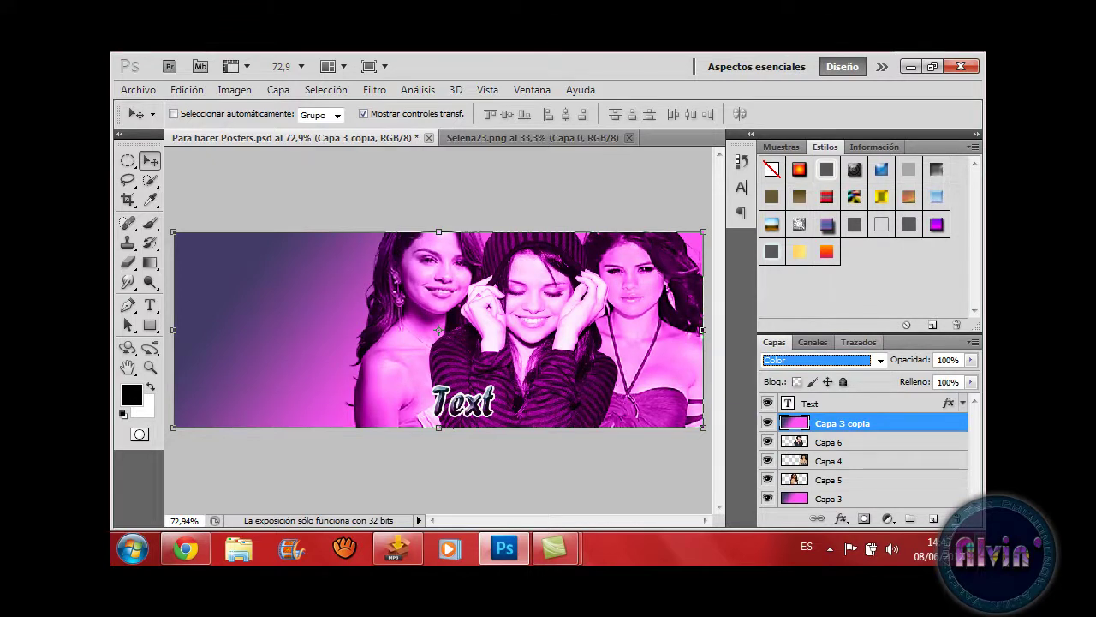
pyautogui.press('9')
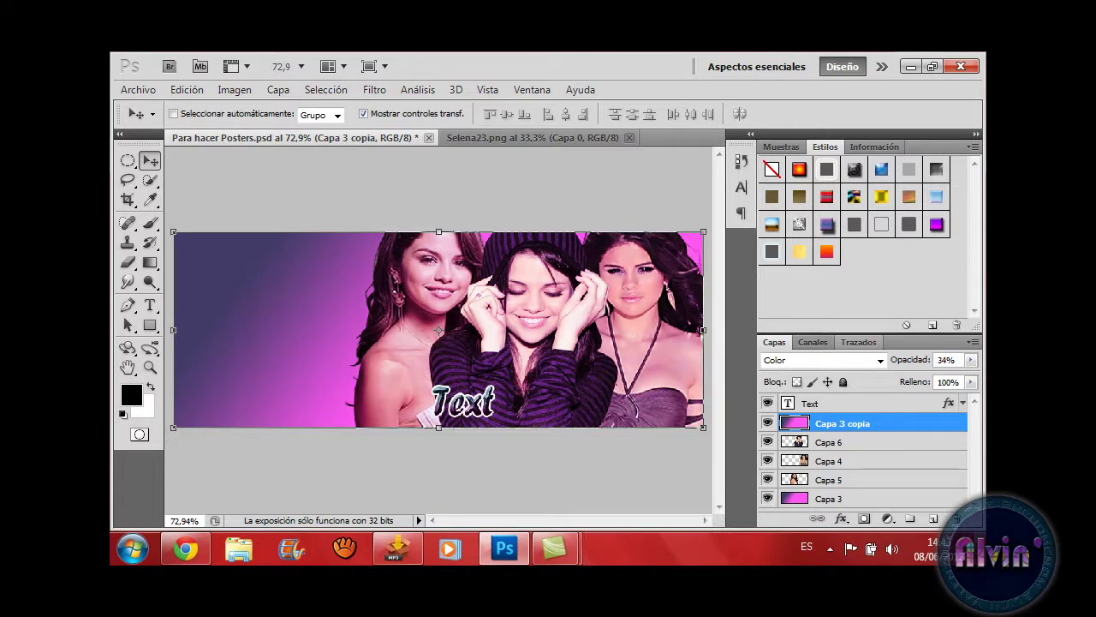
# - Hide the Text layer and close the Selena23.png document
pyautogui.click(848, 404)
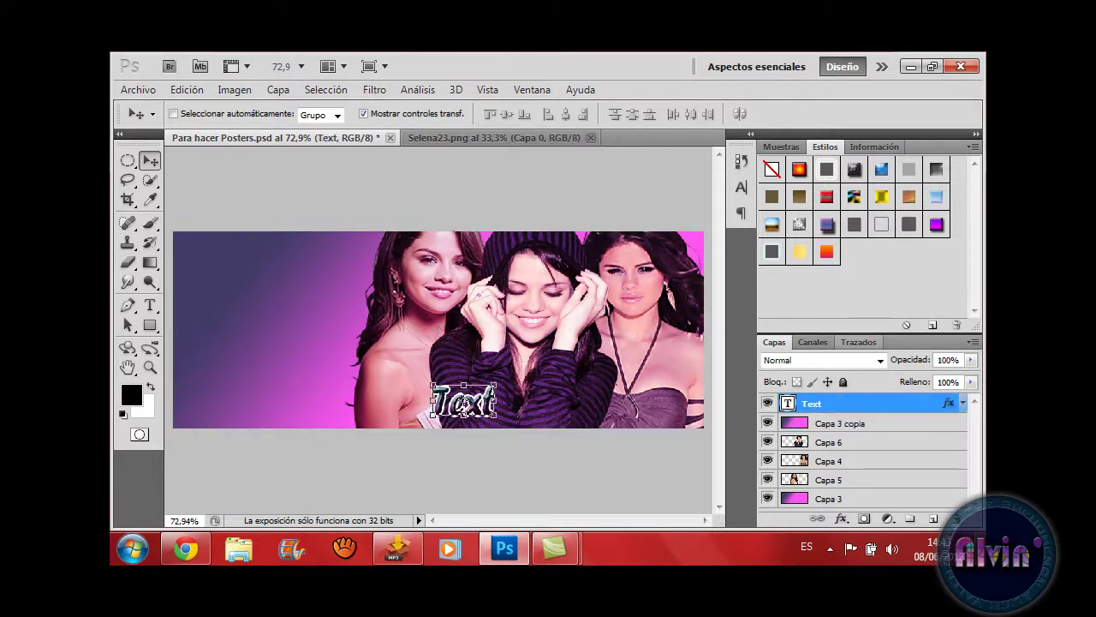
pyautogui.press('t')
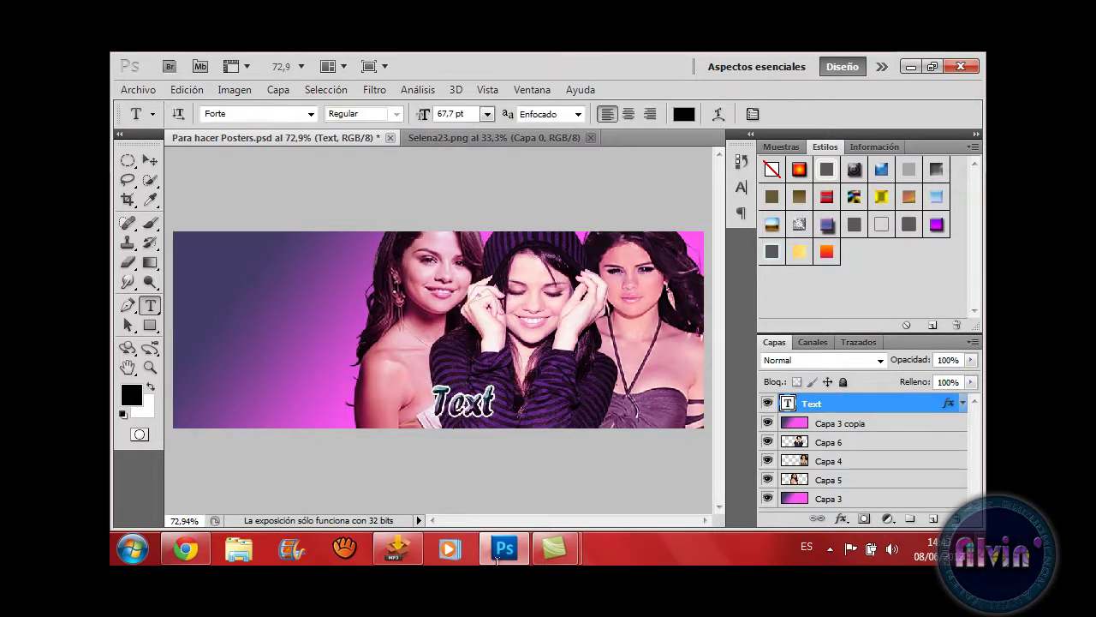
pyautogui.click(767, 402)
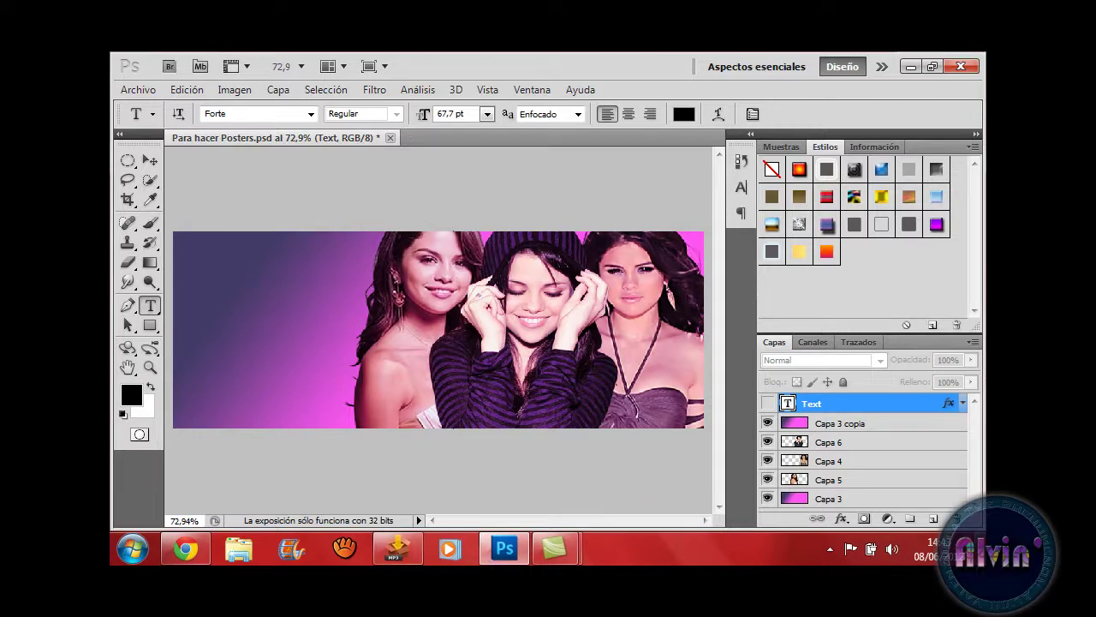
# - Open AV Medalla.png from the Hechos por Mi folder on the KINGSTON urDrive (E:) drive
pyautogui.hotkey('ctrl', 'o')
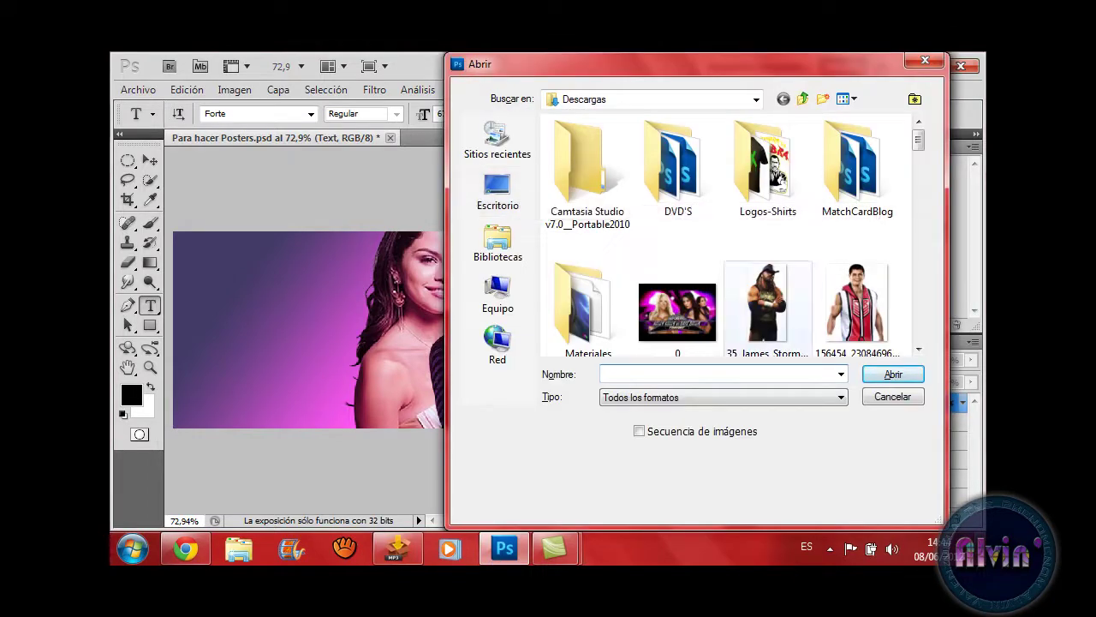
pyautogui.click(664, 99)
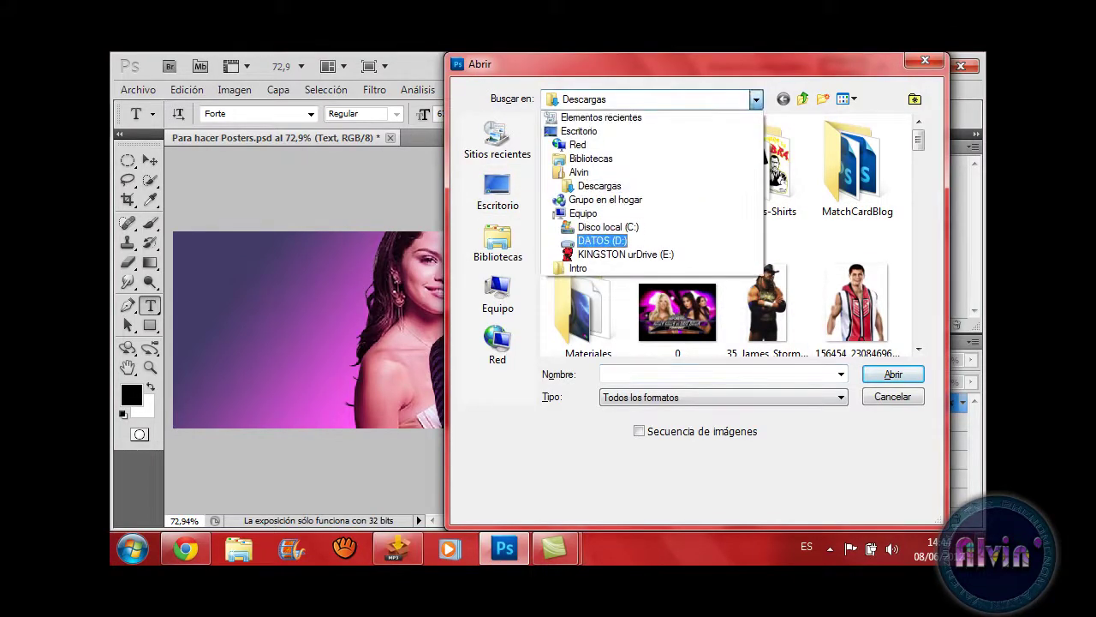
pyautogui.click(626, 255)
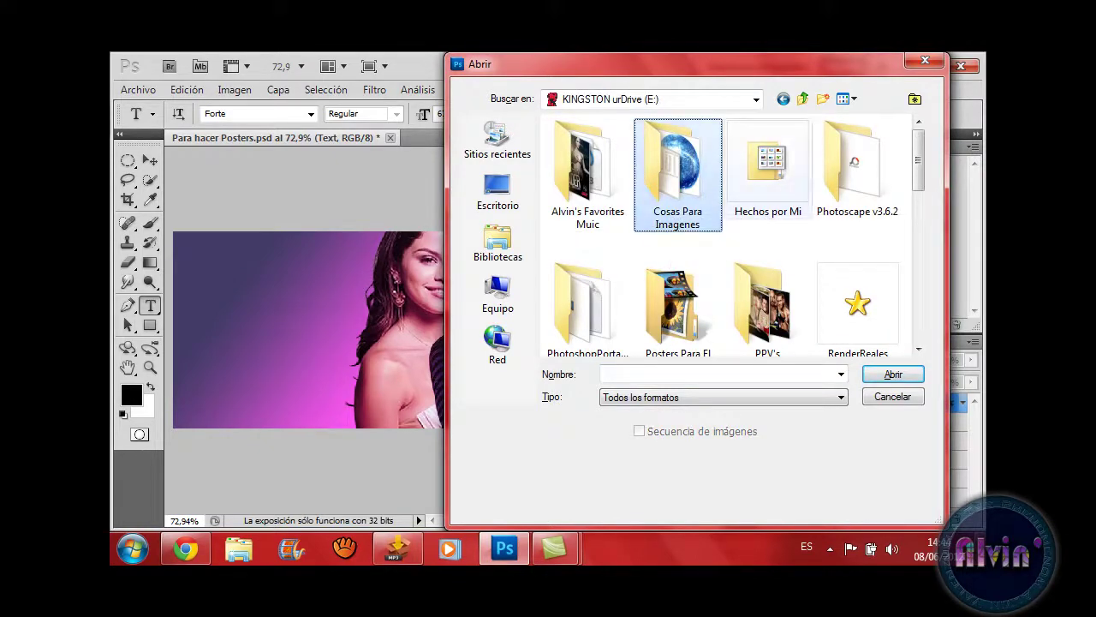
pyautogui.doubleClick(769, 167)
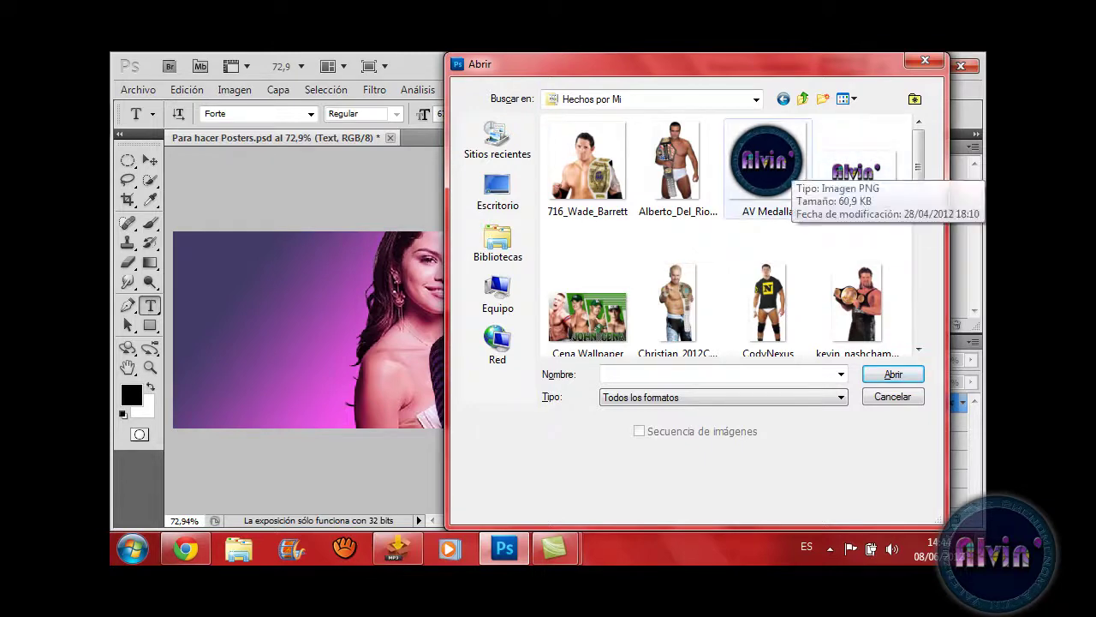
pyautogui.doubleClick(768, 169)
pyautogui.press('Return')
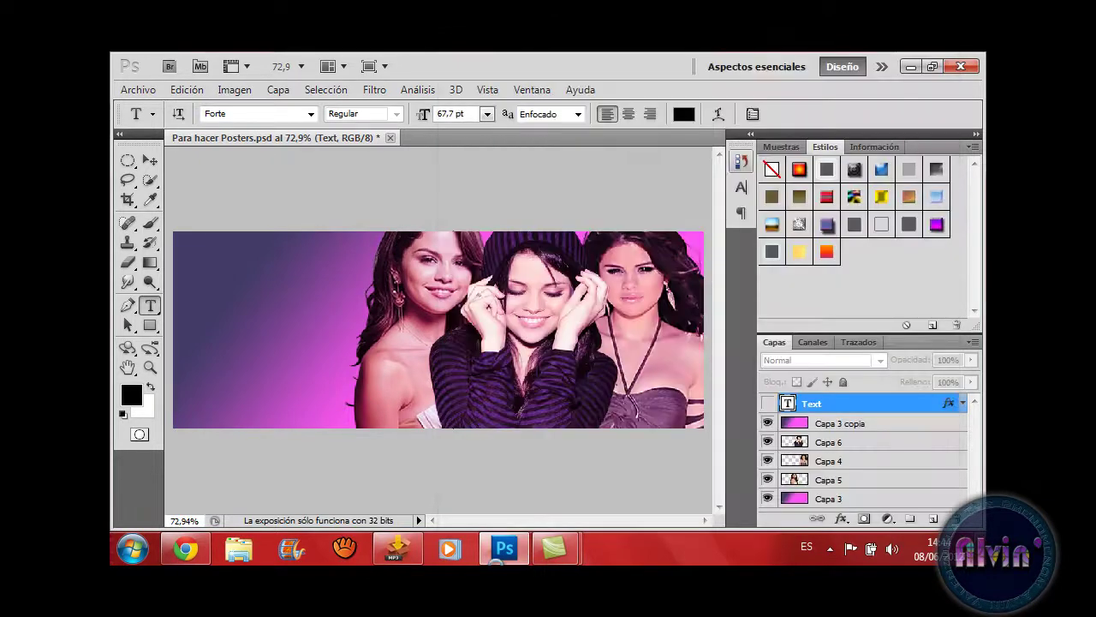
# - Scale the AV Medalla.png medallion down to about a fifth of its size and move it toward its canvas's upper left
pyautogui.press('v')
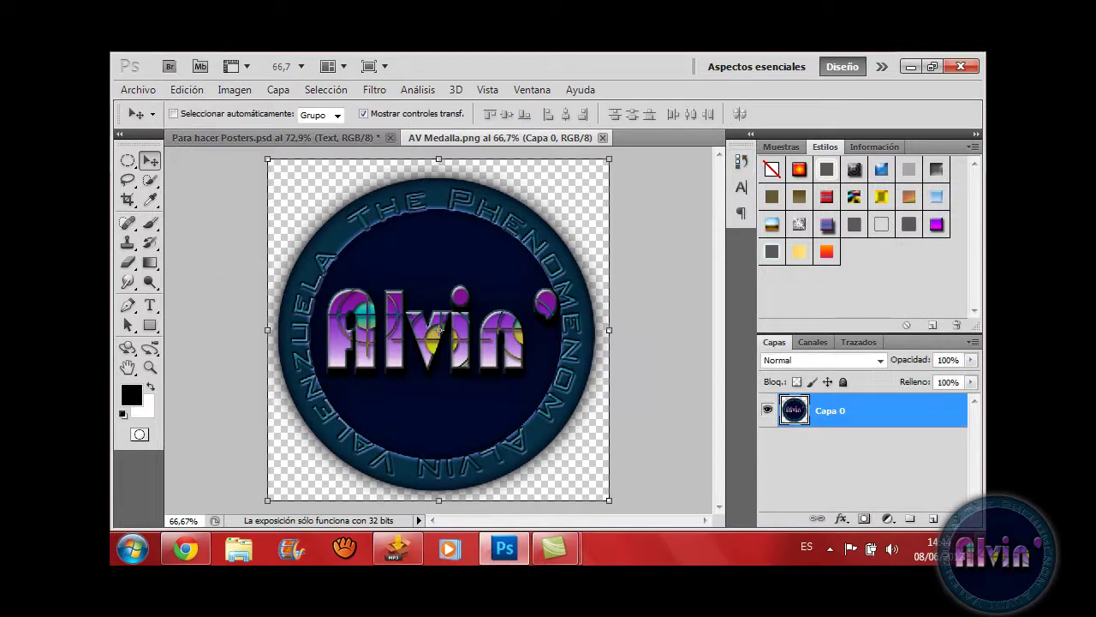
pyautogui.moveTo(268, 159); pyautogui.dragTo(543, 434)
pyautogui.moveTo(575, 467); pyautogui.dragTo(364, 243)
pyautogui.press('Return')
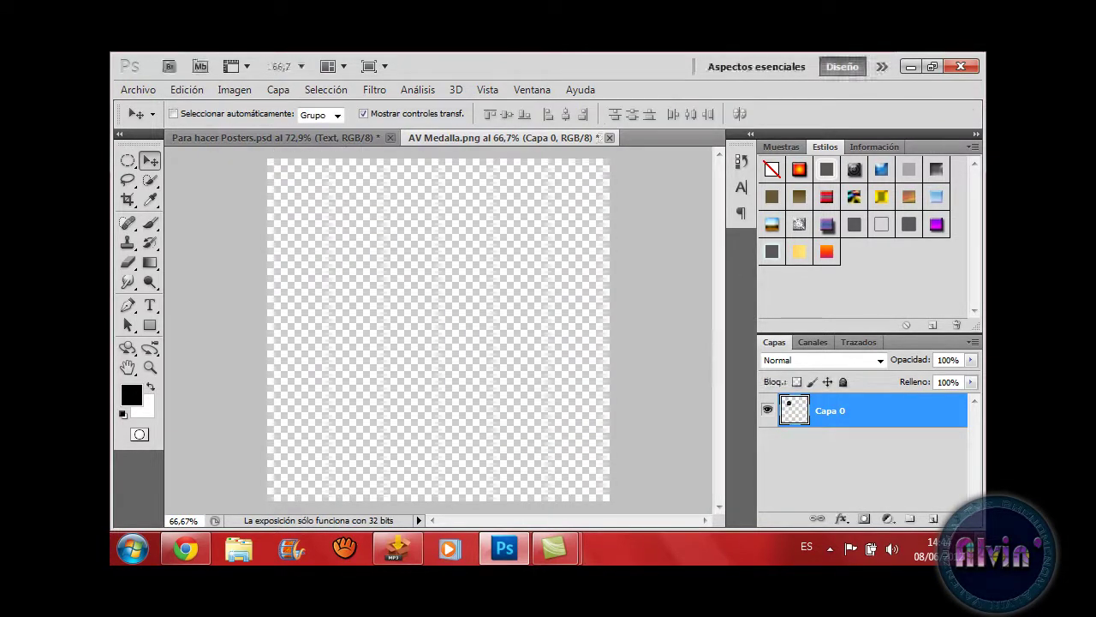
# - Paste the medallion into Para hacer Posters.psd, place it in the poster's lower-right corner, and scale it to about 91%
pyautogui.click(276, 137)
pyautogui.hotkey('ctrl', 'v')
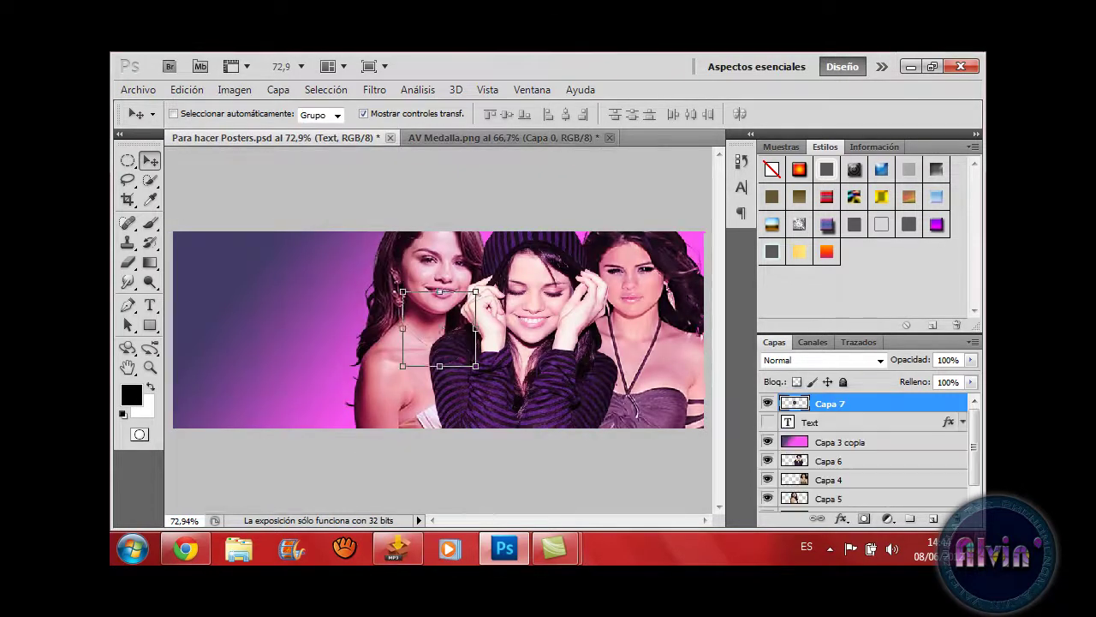
pyautogui.moveTo(439, 329); pyautogui.dragTo(672, 392)
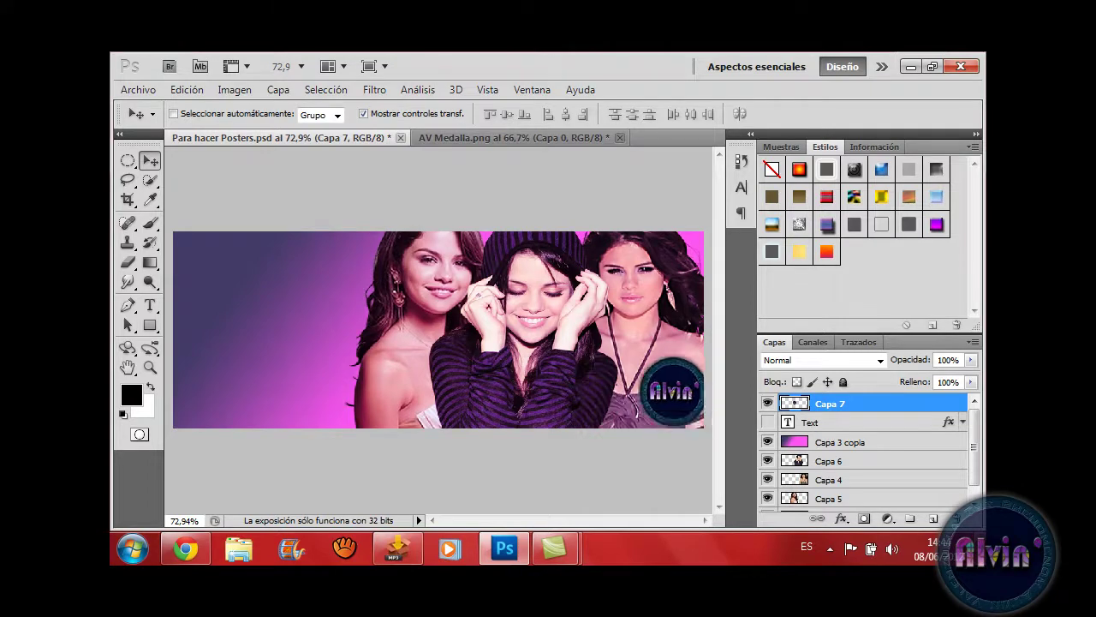
pyautogui.moveTo(638, 353); pyautogui.dragTo(645, 361)
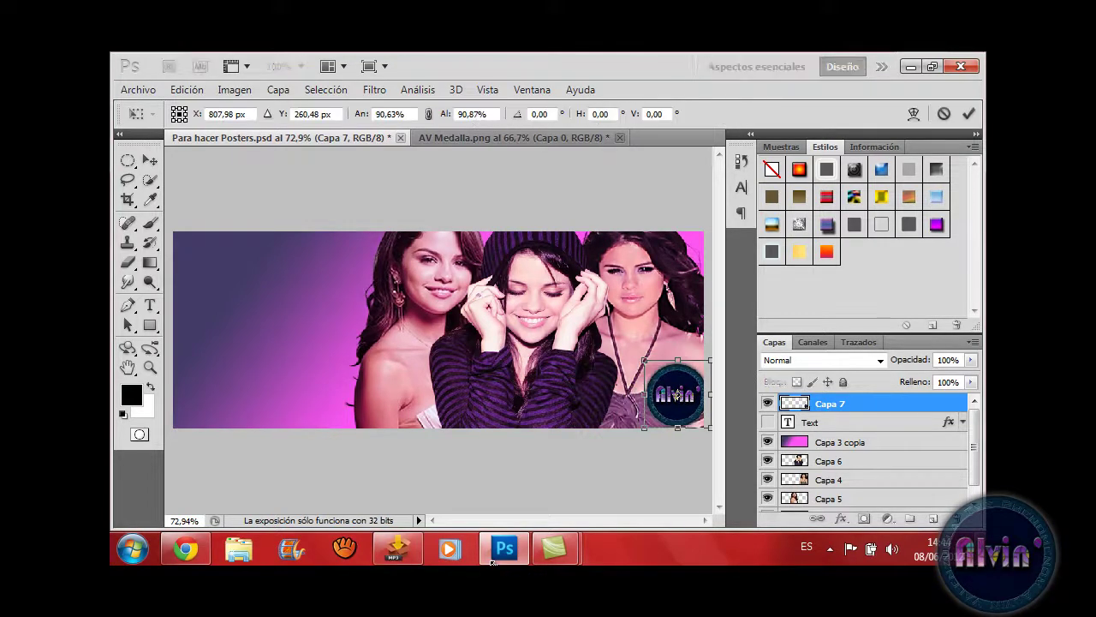
pyautogui.press('Return')
# - Open the Save As dialog for the poster
pyautogui.press('alt')
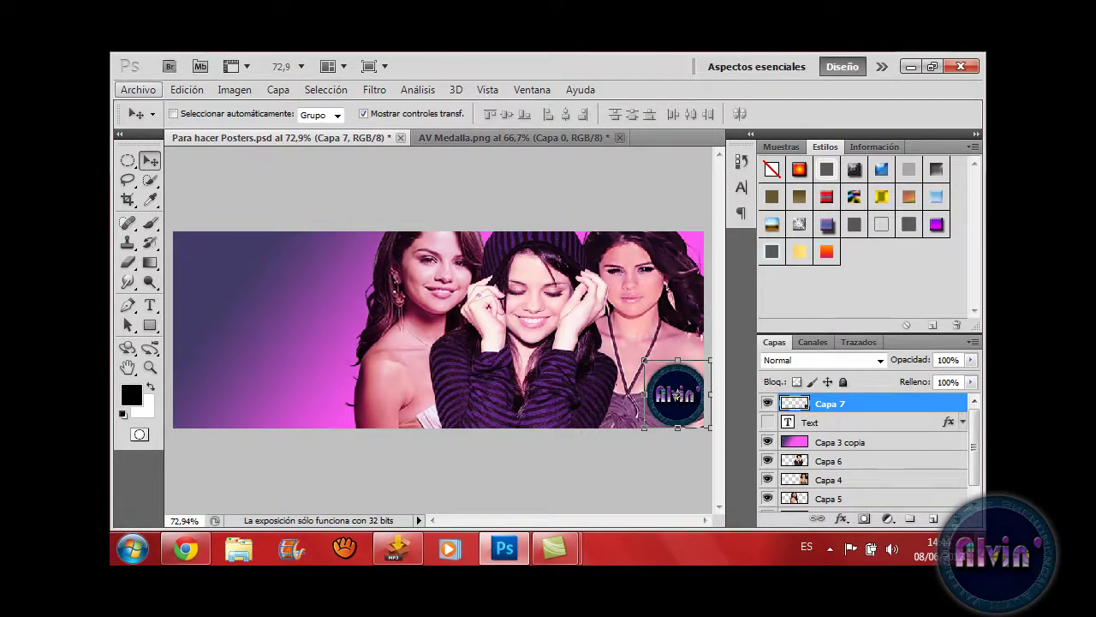
pyautogui.click(138, 90)
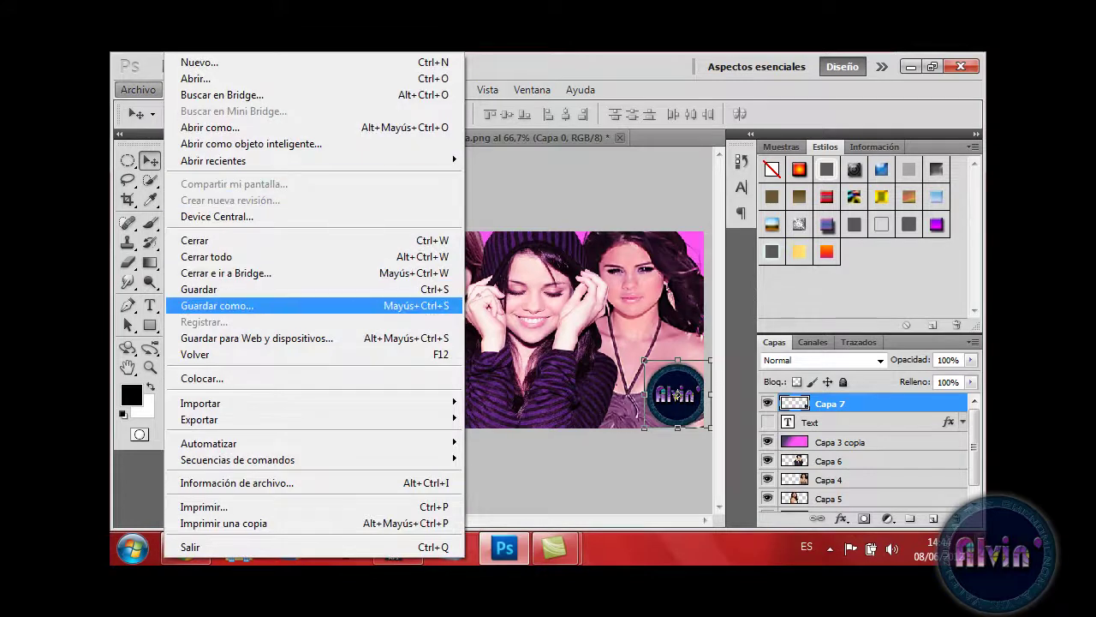
pyautogui.press('Return')
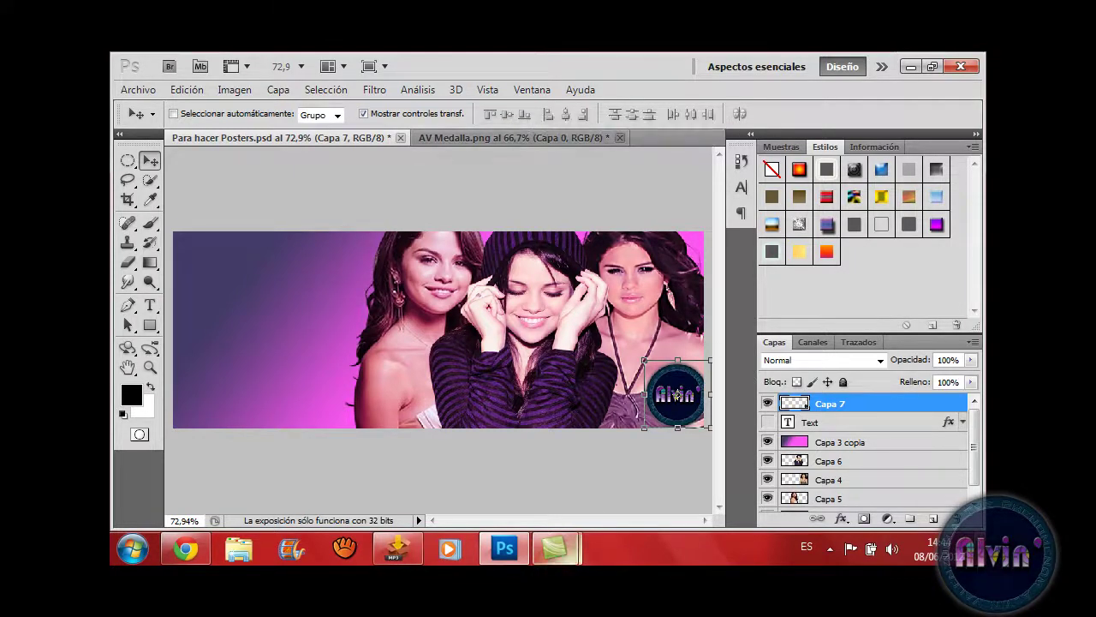
pyautogui.moveTo(554, 549)
pyautogui.click(648, 450)
pyautogui.press('F9')
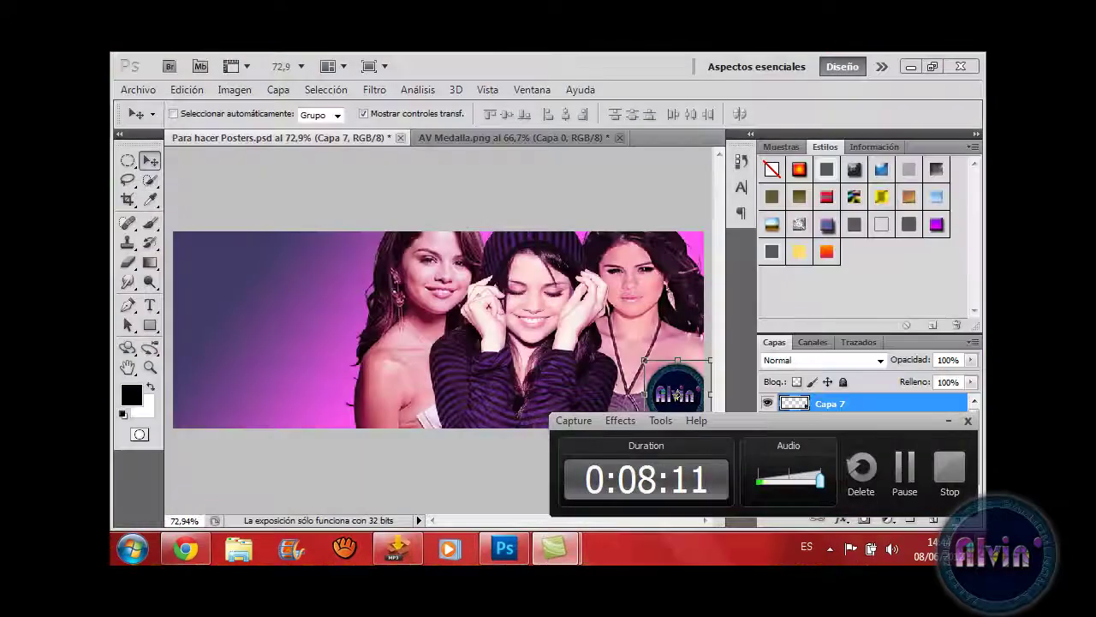